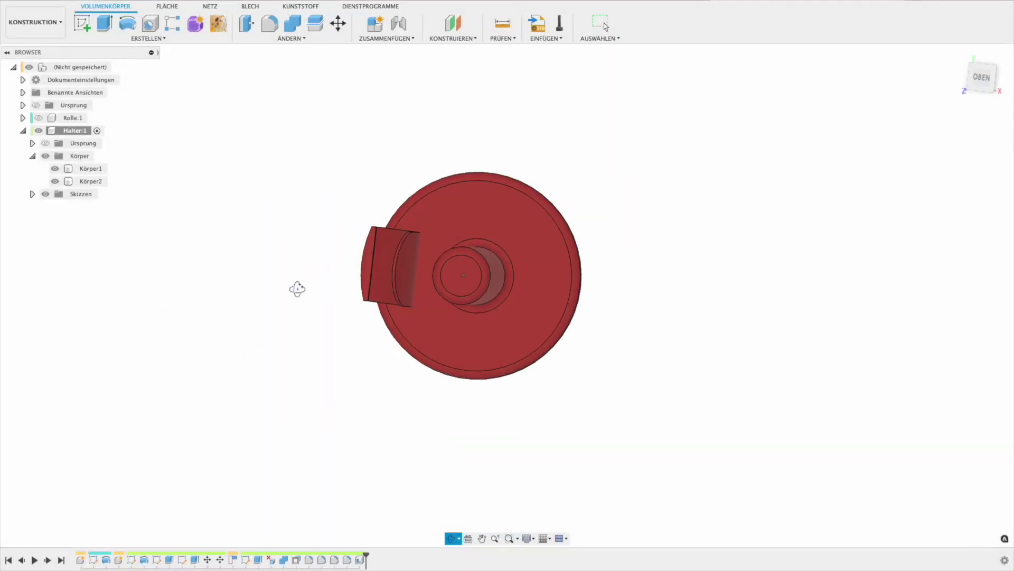
Orbit and zoom around the finished paper towel holder to show it from several sides.
mouse_move(294, 287)
shift+middle_down()
mouse_move(393, 296)
mouse_move(624, 411)
shift+middle_up()
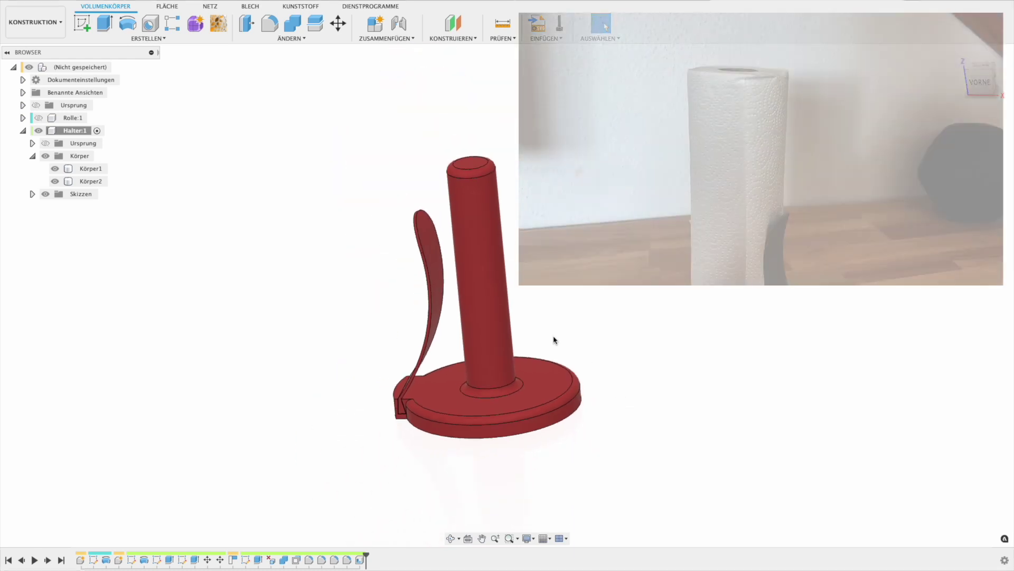
mouse_move(555, 340)
shift+middle_down()
mouse_move(587, 335)
mouse_move(579, 343)
shift+middle_up()
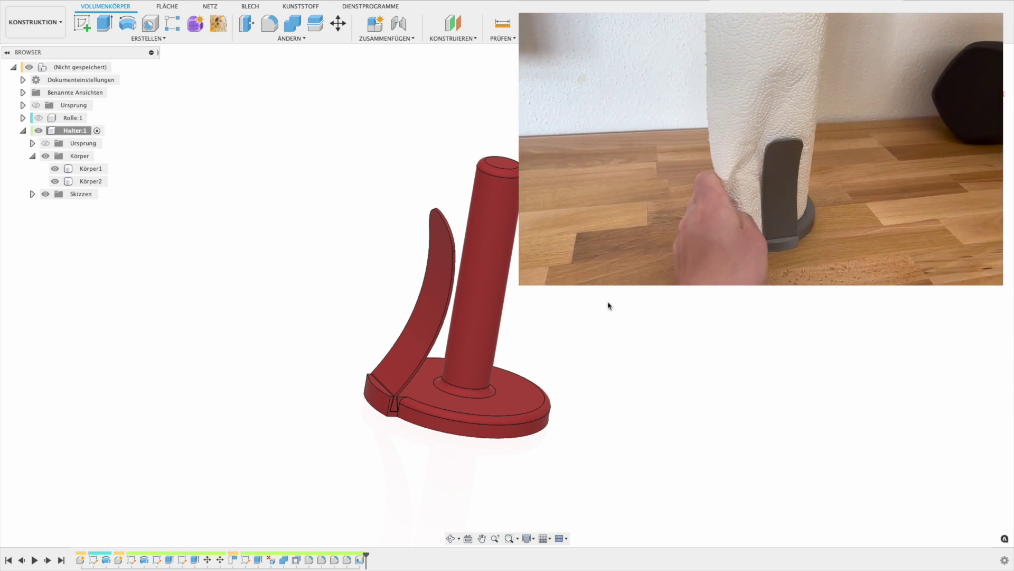
mouse_move(689, 307)
shift+middle_down()
mouse_move(648, 319)
mouse_move(622, 312)
shift+middle_up()
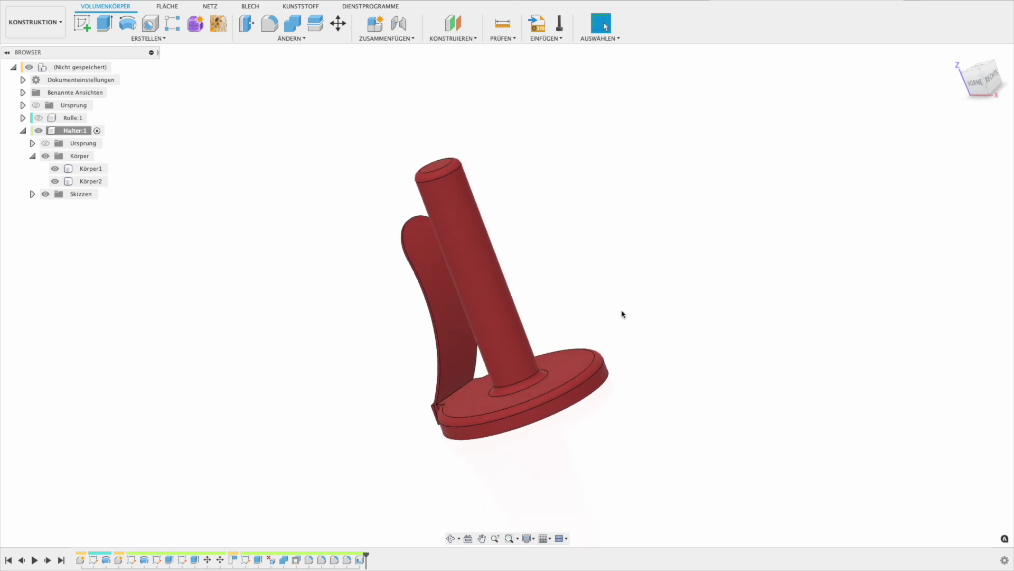
scroll(608, 315, up, 5)
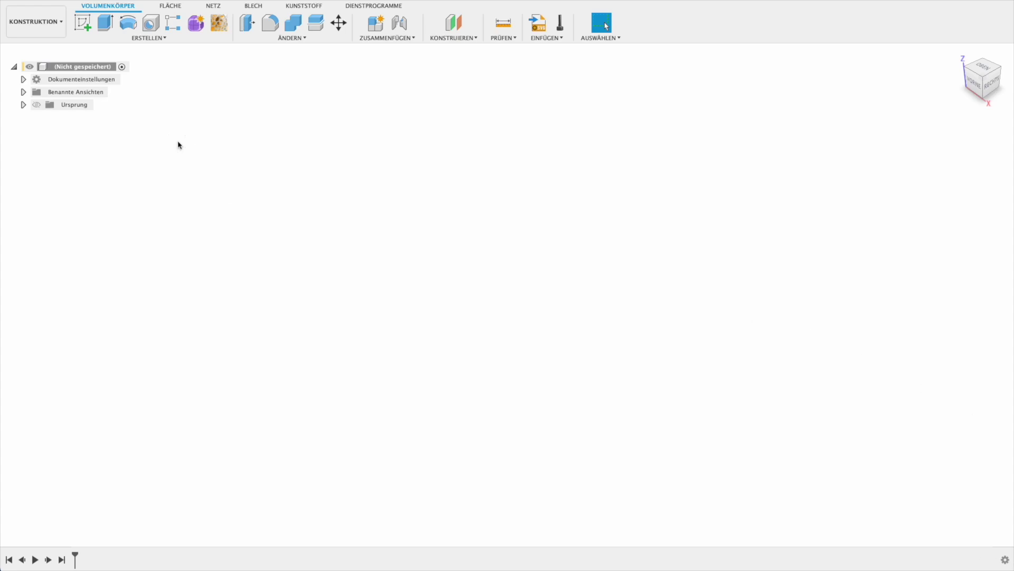
Create a new component named Rolle under the design's root node.
right_click(75, 68)
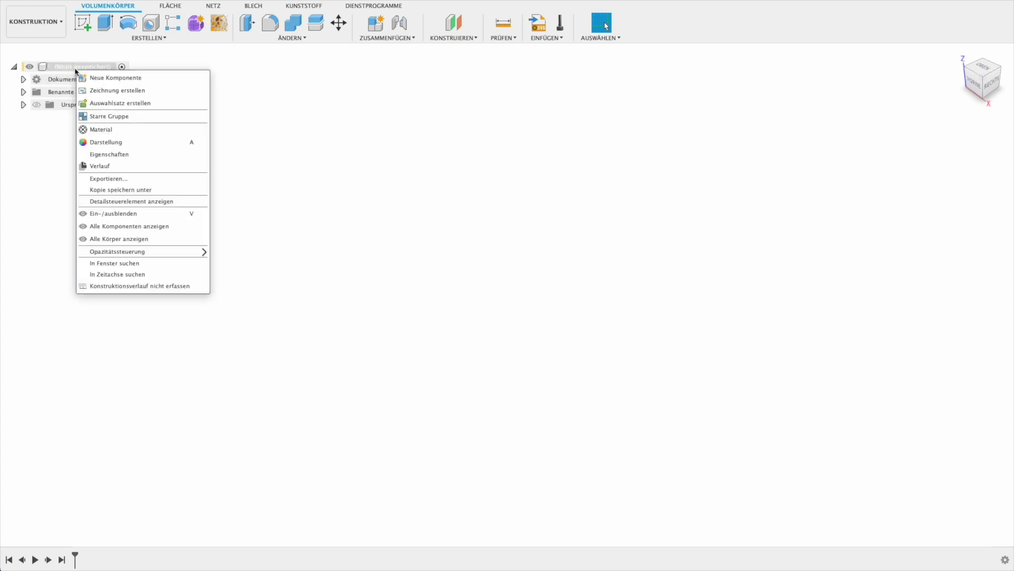
click(144, 81)
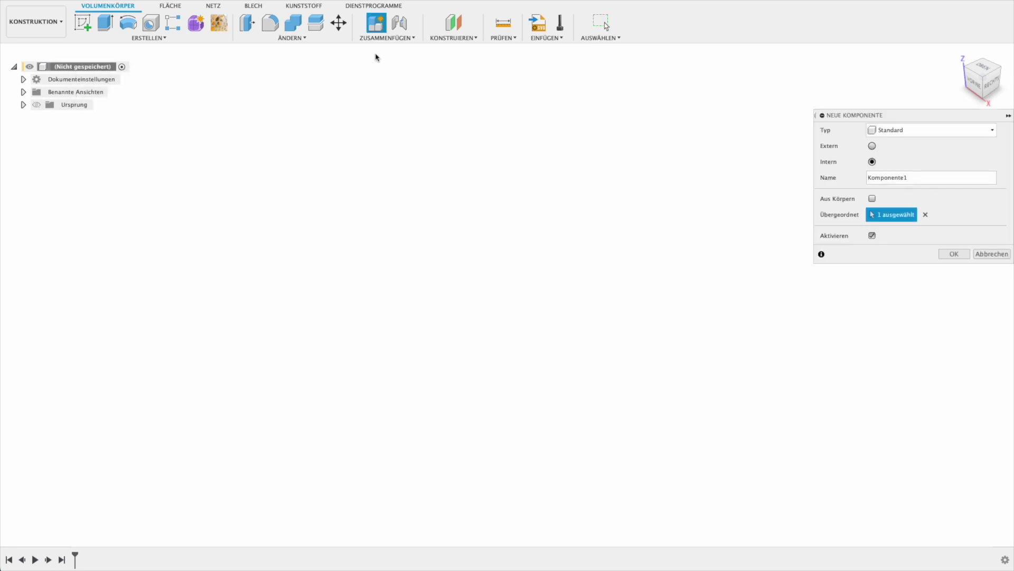
click(942, 172)
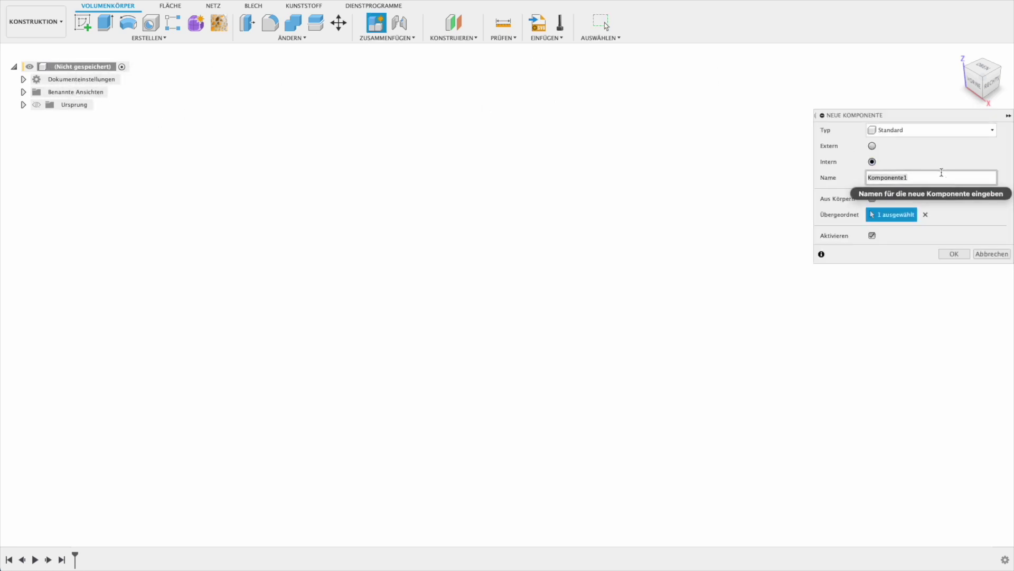
text(Rol)
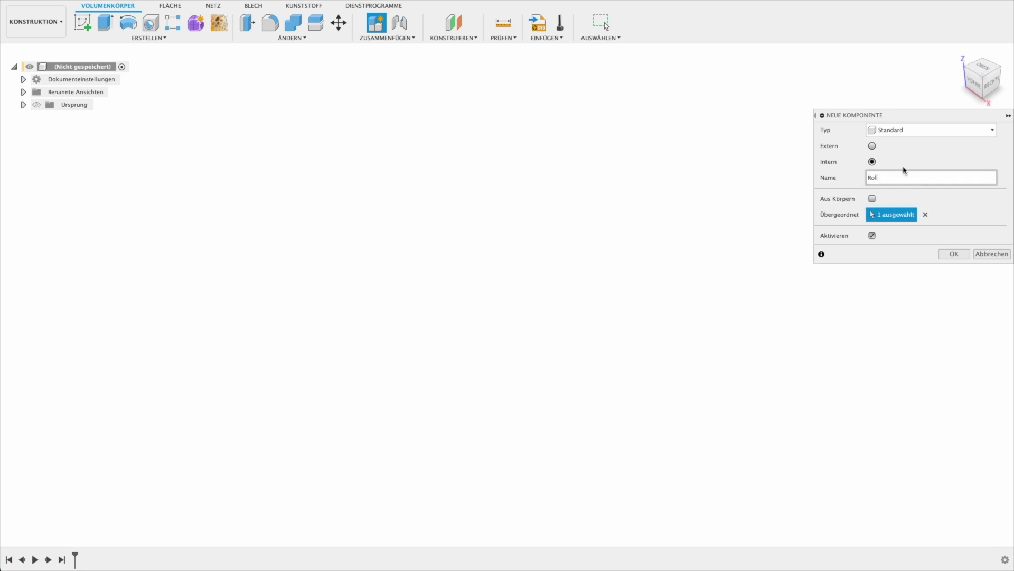
text(le)
key(Return)
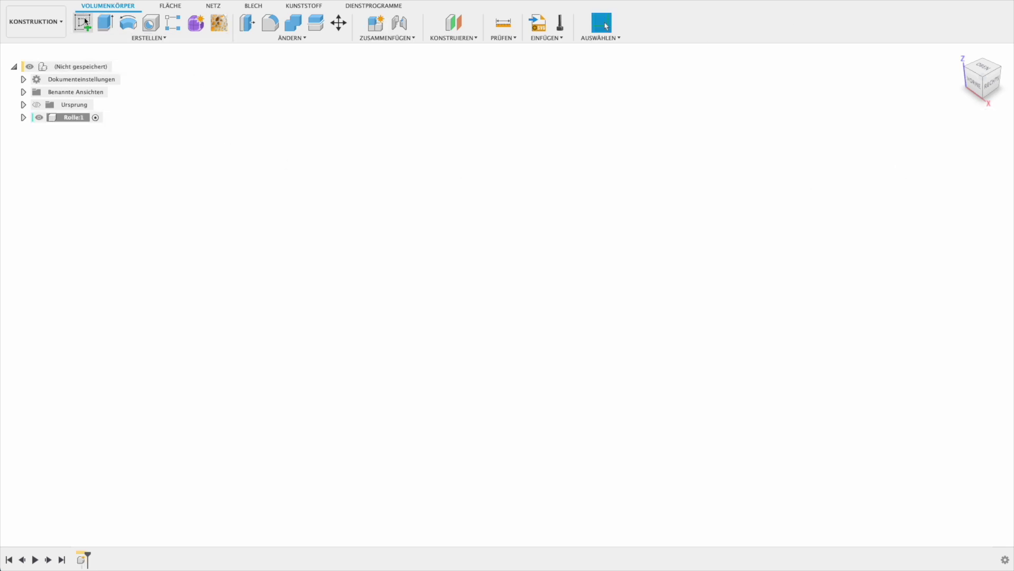
click(82, 22)
Draw a tall rectangle in a sketch on the front plane.
click(544, 290)
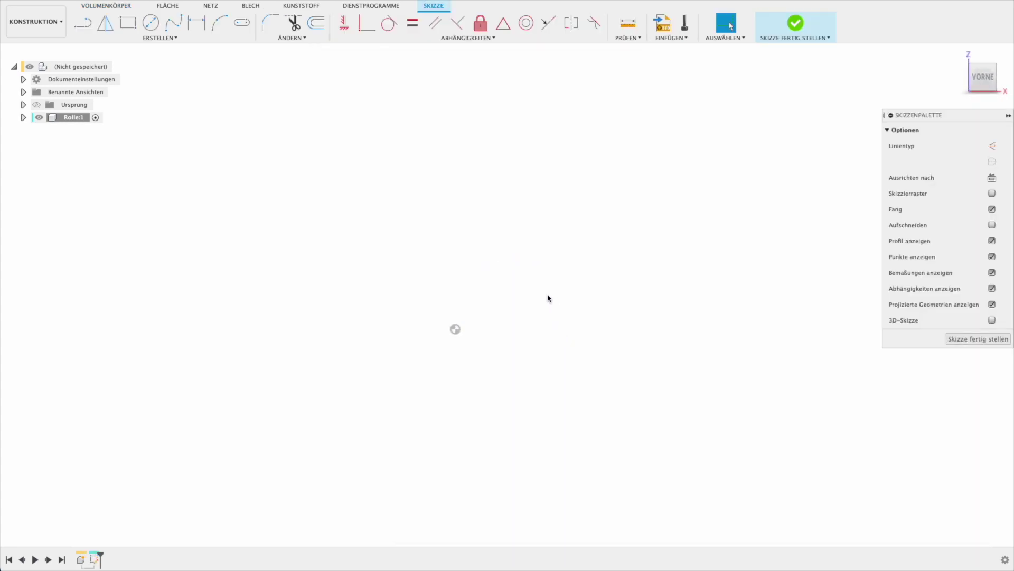
key(r)
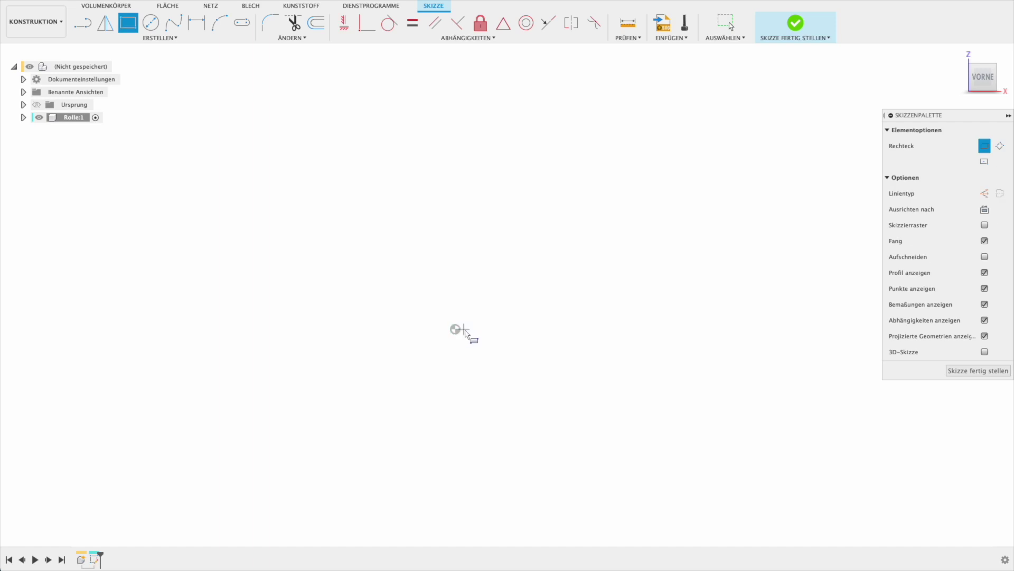
click(493, 329)
click(559, 112)
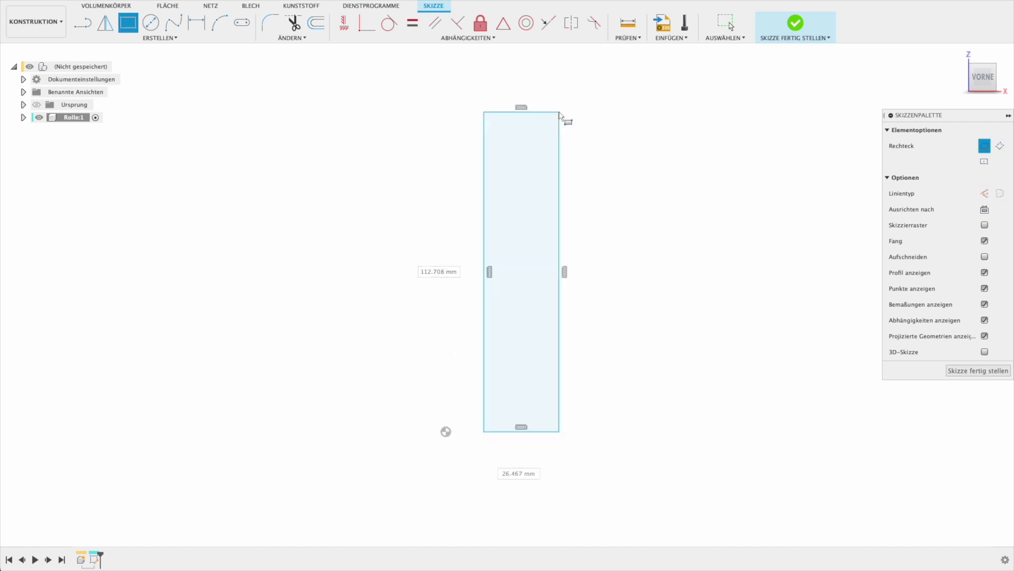
key(Escape)
middle_drag(453, 317, 460, 261)
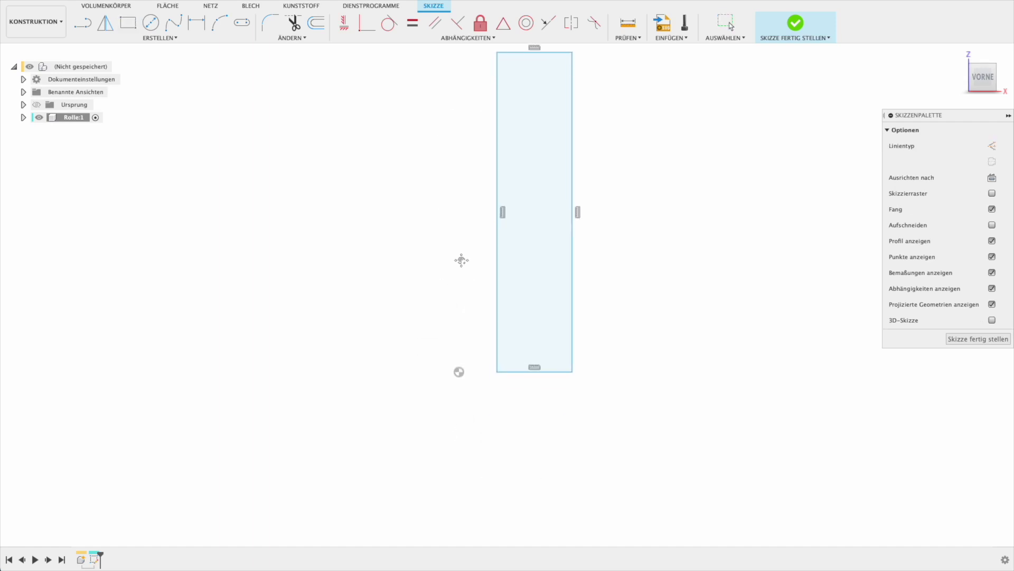
Add a construction line from the origin to the rectangle's bottom corner and reposition the rectangle.
key(l)
click(458, 371)
click(569, 372)
key(Escape)
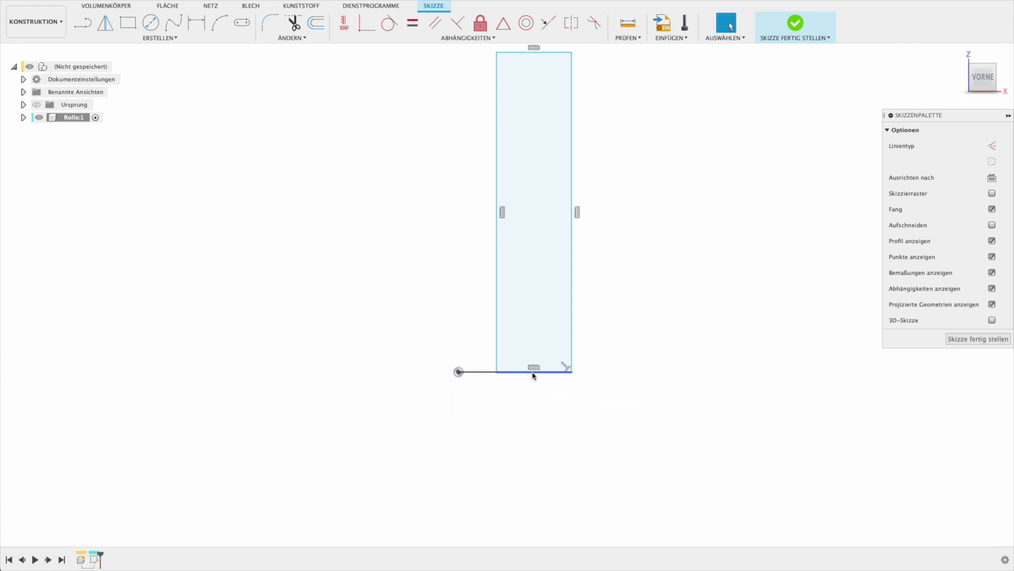
key(x)
double_click(498, 359)
drag(497, 359, 497, 324)
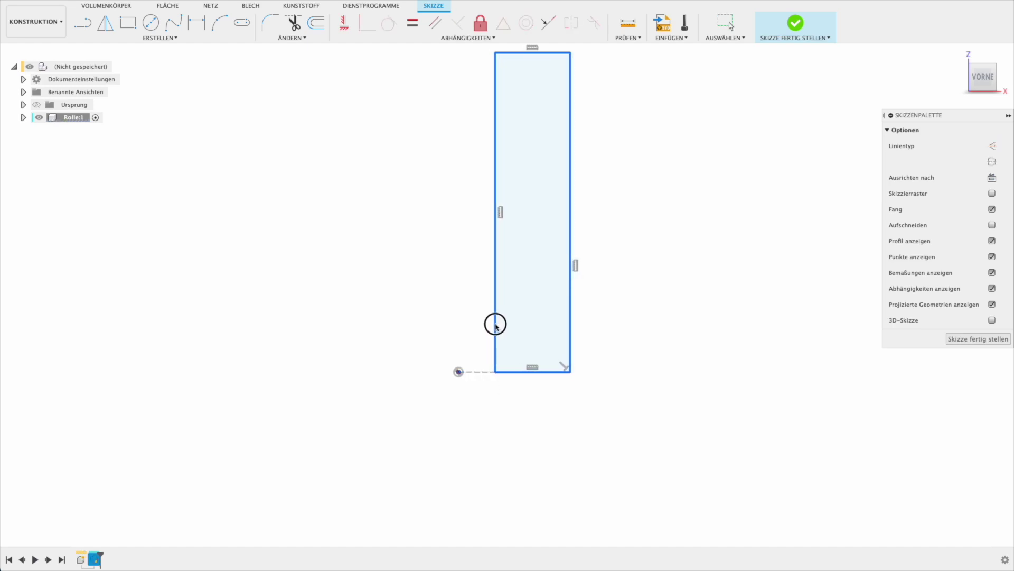
click(499, 409)
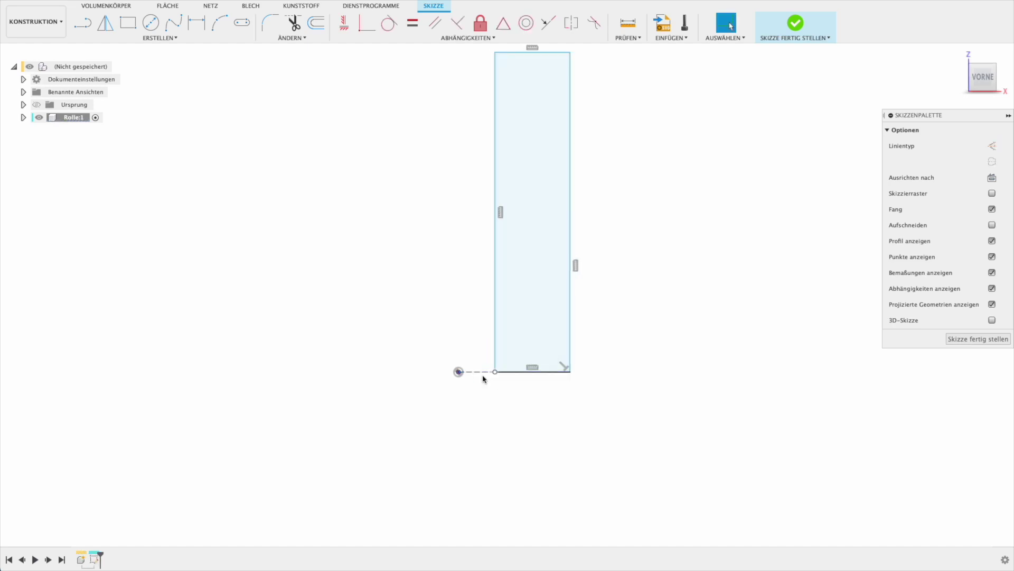
Dimension the rectangle 19 mm from the origin and 260 mm tall.
key(d)
click(494, 355)
click(458, 371)
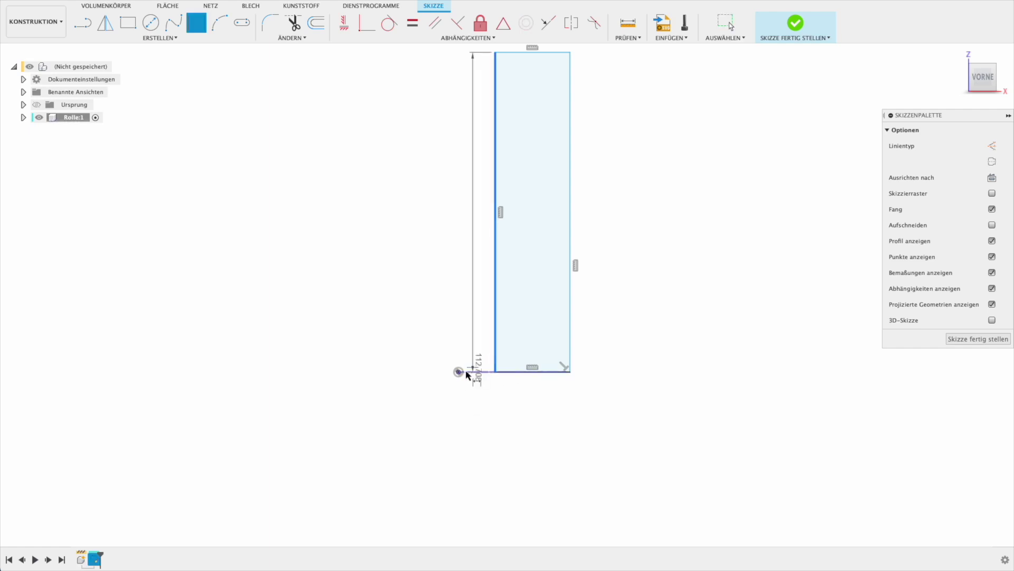
click(467, 404)
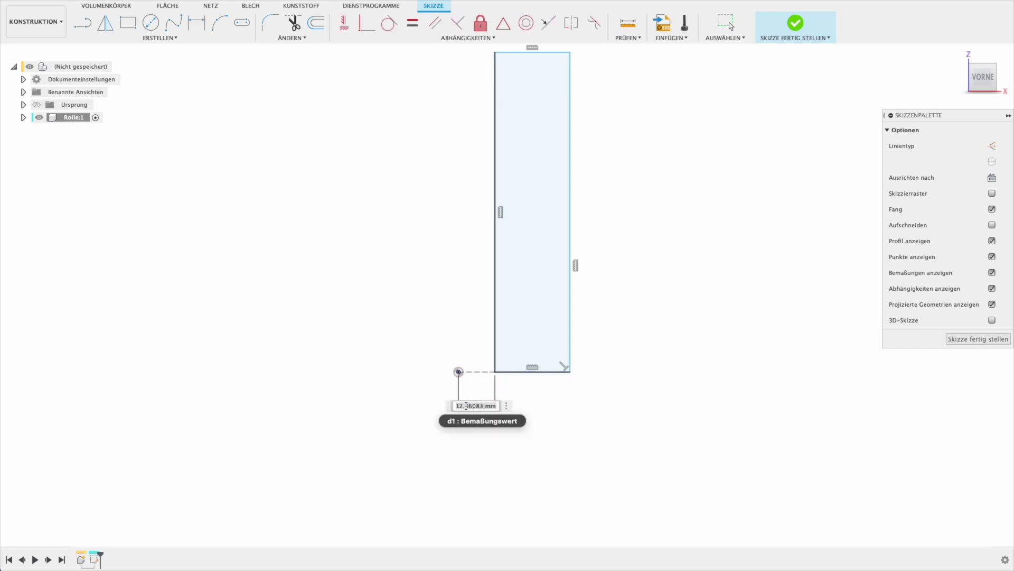
text(19)
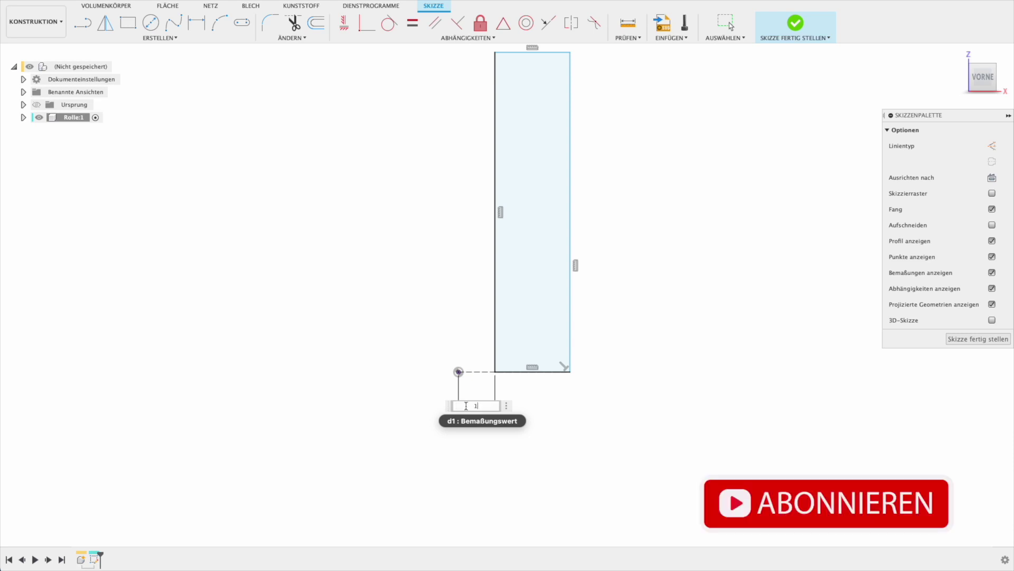
key(Return)
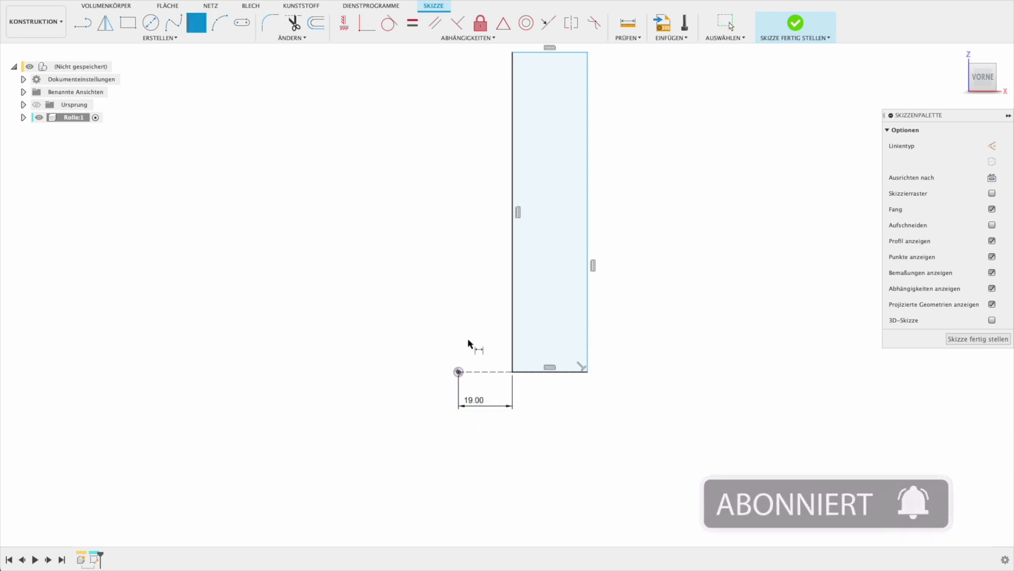
scroll(472, 317, down, 2)
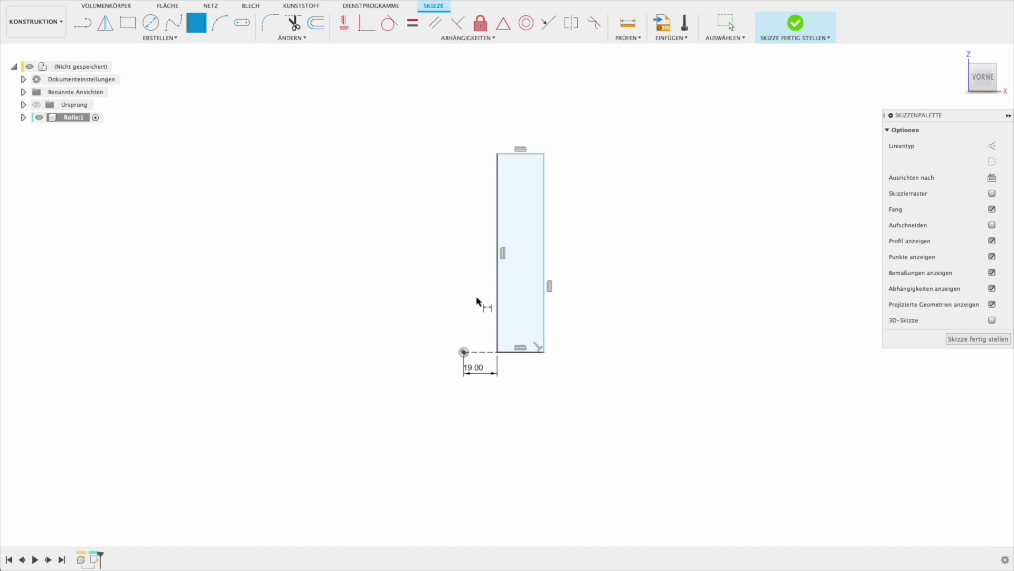
click(546, 279)
click(585, 278)
text(260)
key(Return)
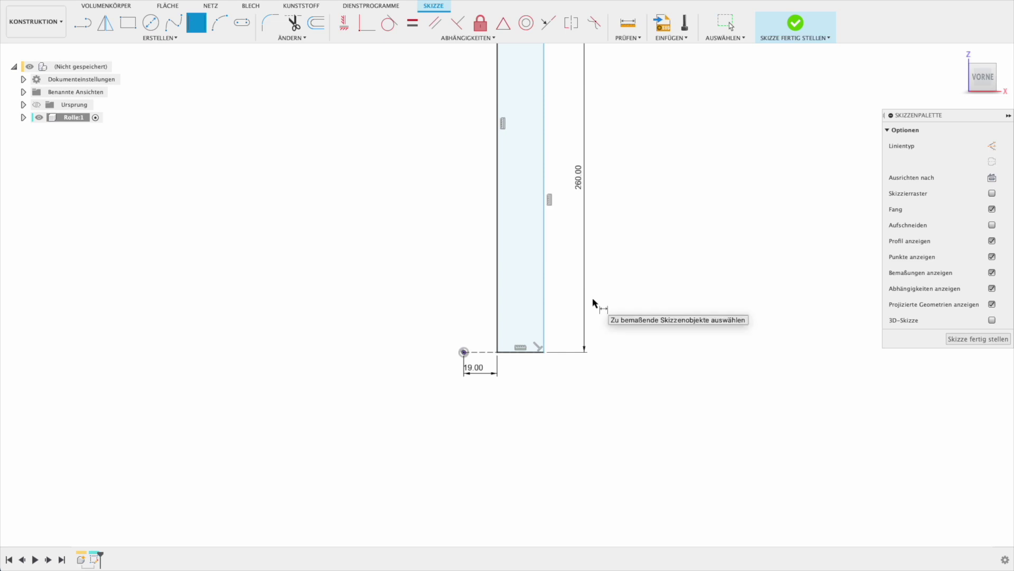
Add a 55 mm origin-to-outer-edge dimension and tidy the dimension labels.
click(533, 352)
click(545, 352)
click(536, 428)
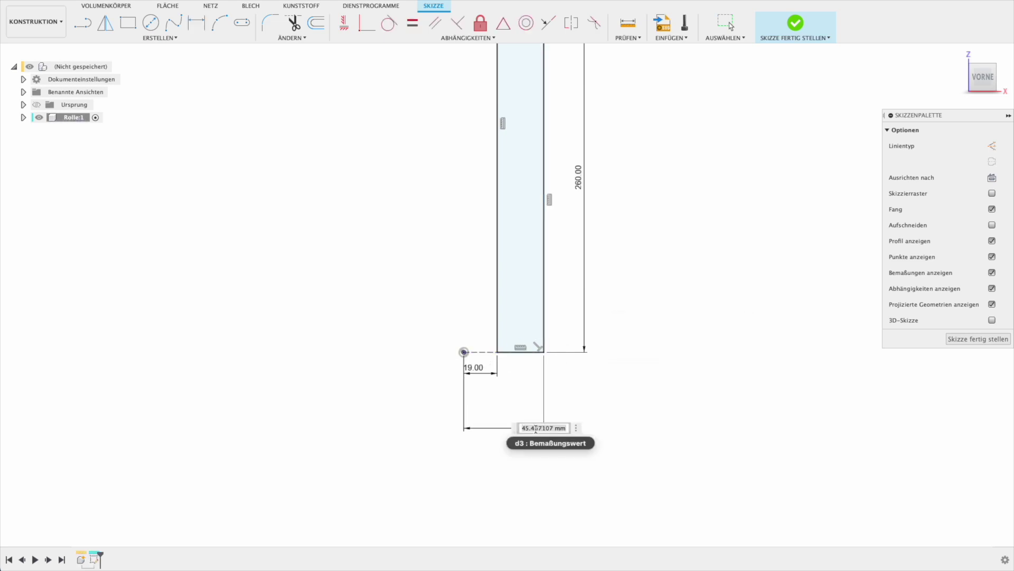
text(55)
key(Return)
scroll(465, 296, down, 3)
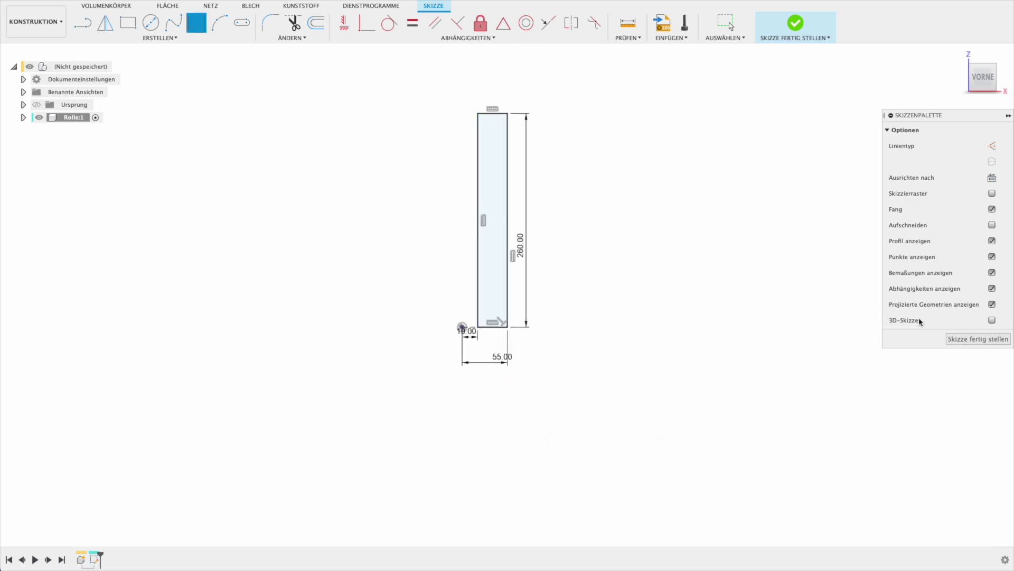
scroll(520, 262, up, 1)
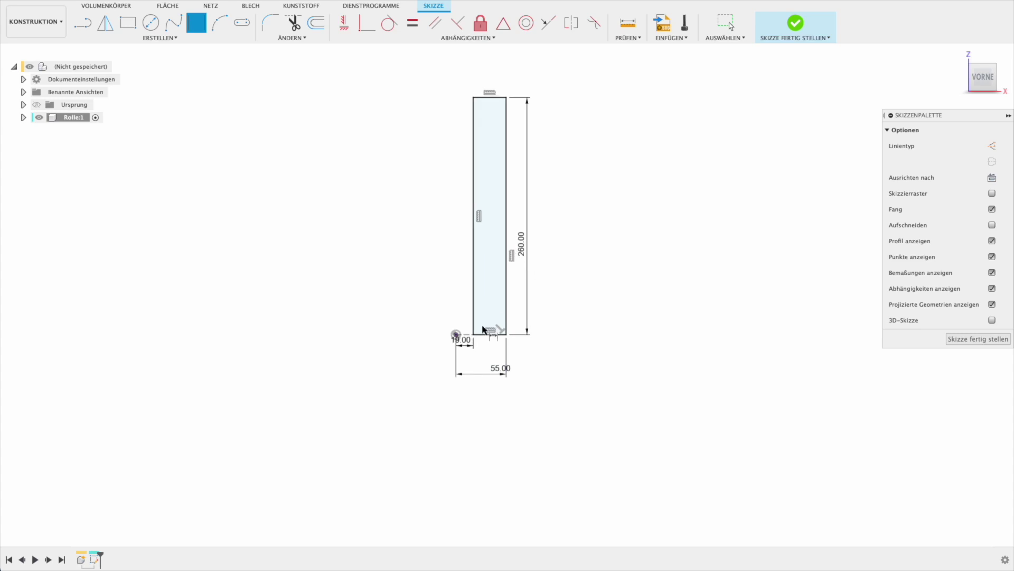
key(Escape)
drag(459, 341, 487, 355)
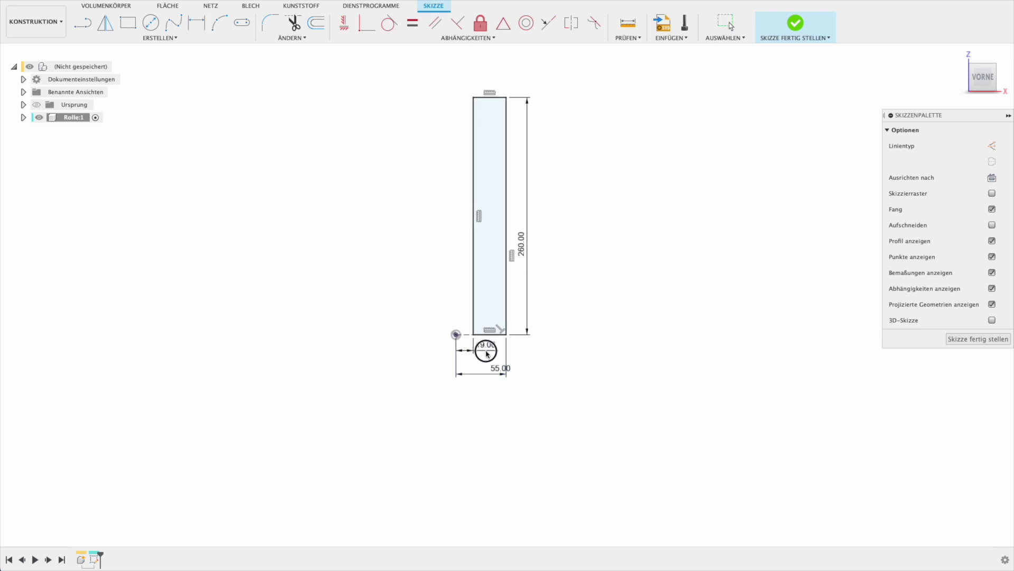
Finish the sketch and revolve the profile 360° about the vertical origin axis into the roll.
click(967, 339)
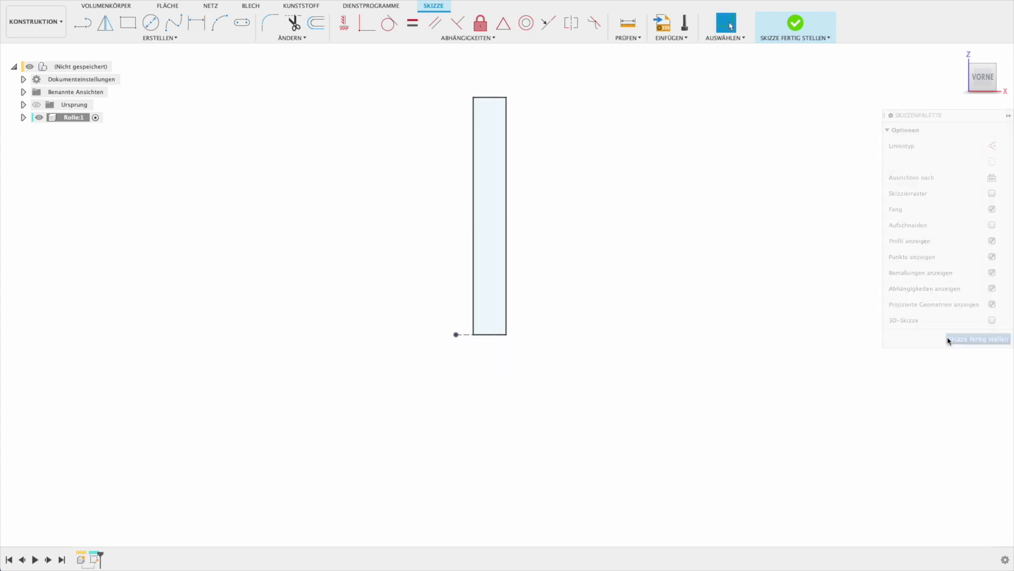
click(127, 22)
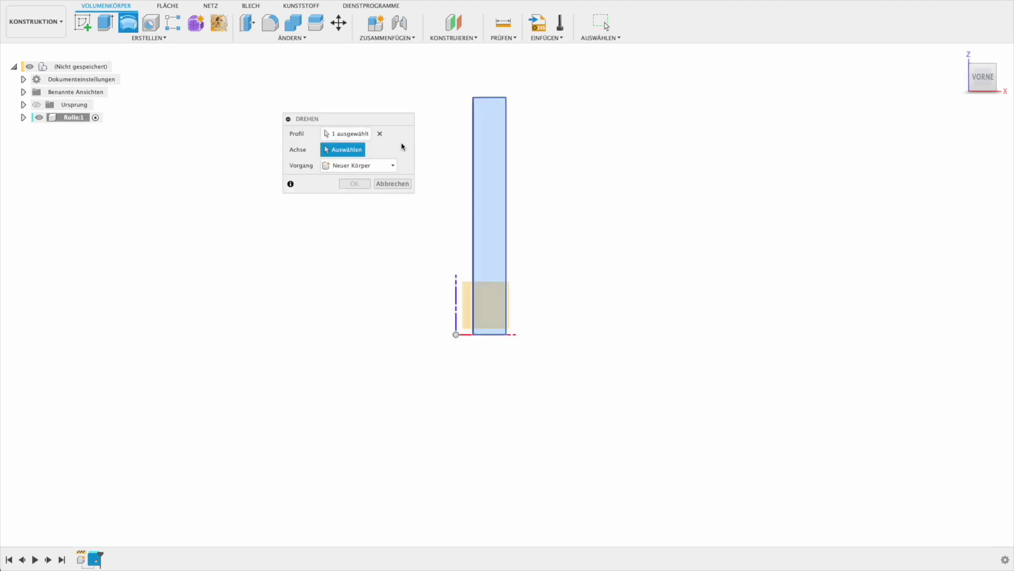
click(456, 301)
click(363, 230)
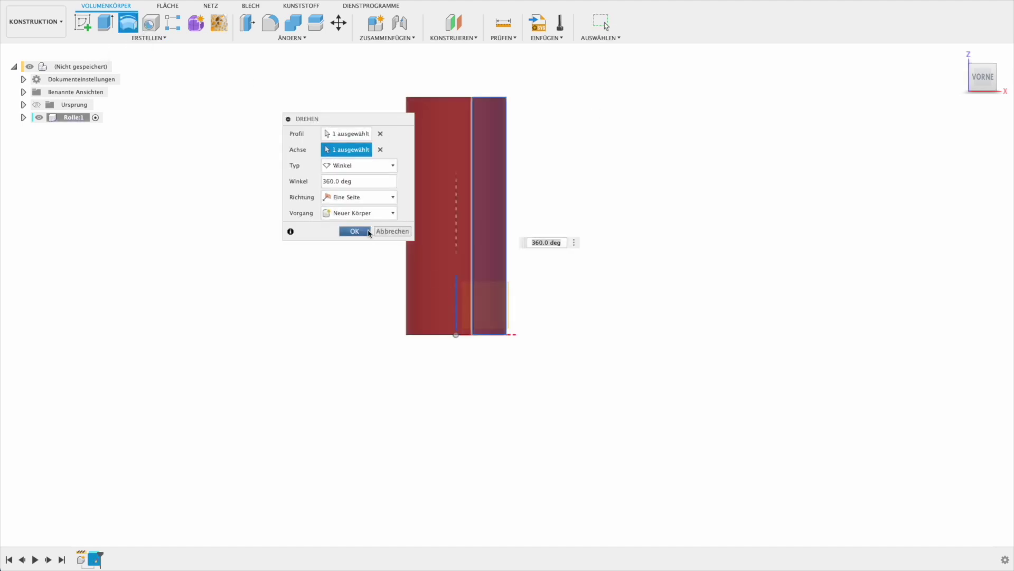
shift+middle_drag(342, 222, 273, 104)
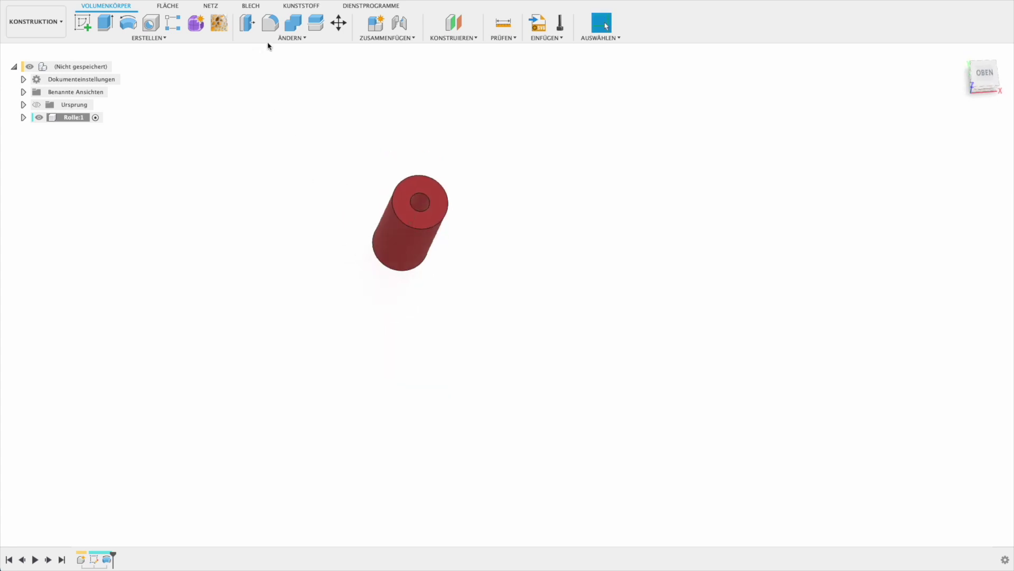
Apply the Textil fabric physical material from the library to the red roll cylinder.
click(291, 38)
click(287, 250)
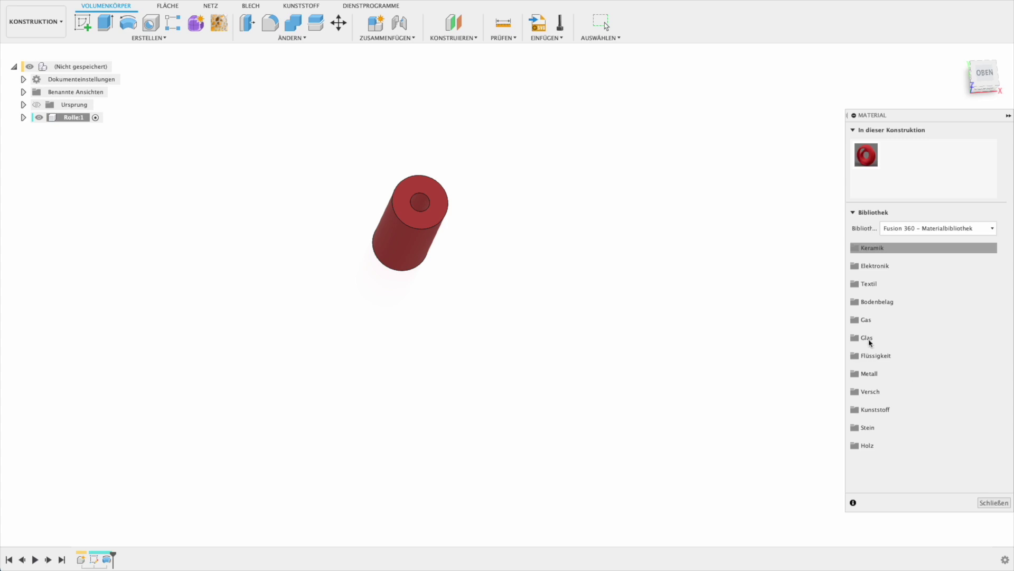
click(872, 286)
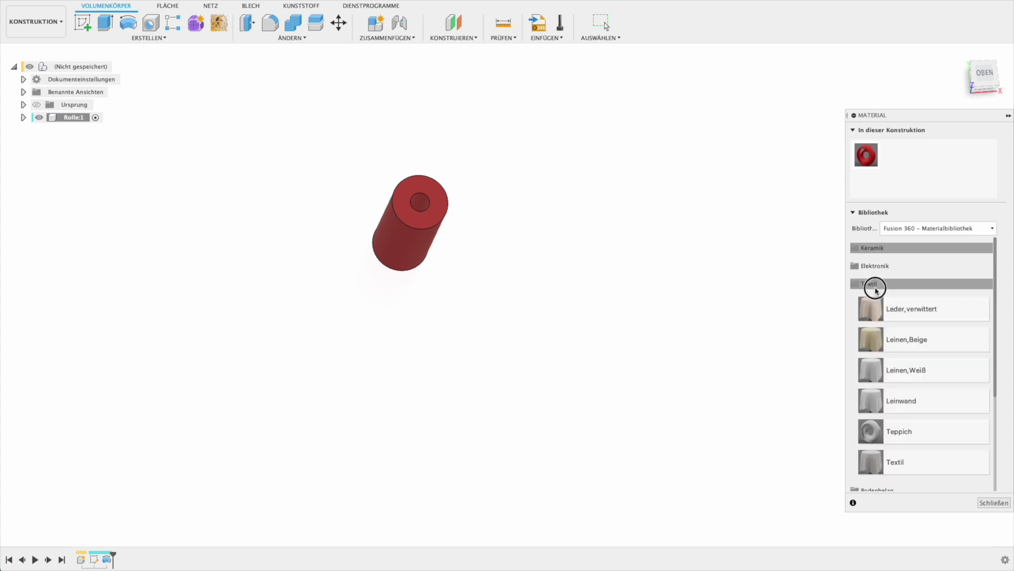
click(872, 286)
click(912, 455)
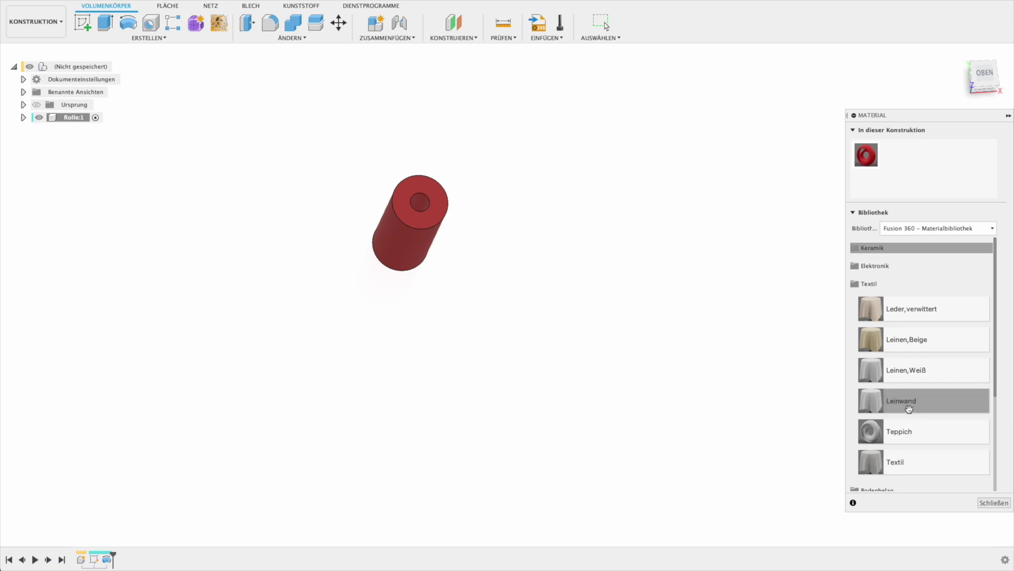
click(923, 465)
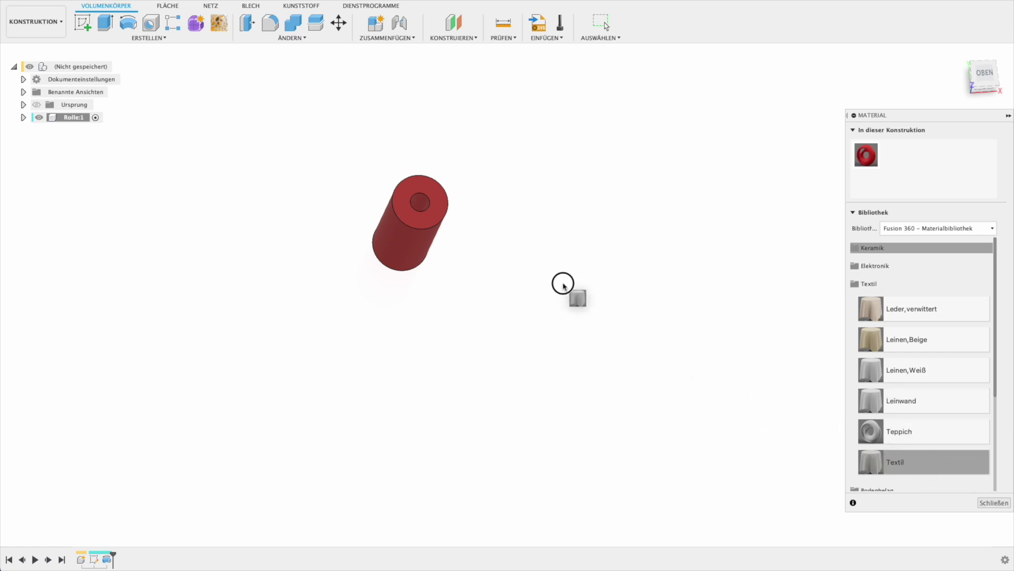
drag(922, 465, 415, 234)
scroll(407, 221, up, 5)
mouse_move(407, 220)
shift+middle_down()
mouse_move(482, 242)
mouse_move(493, 231)
shift+middle_up()
scroll(493, 231, down, 5)
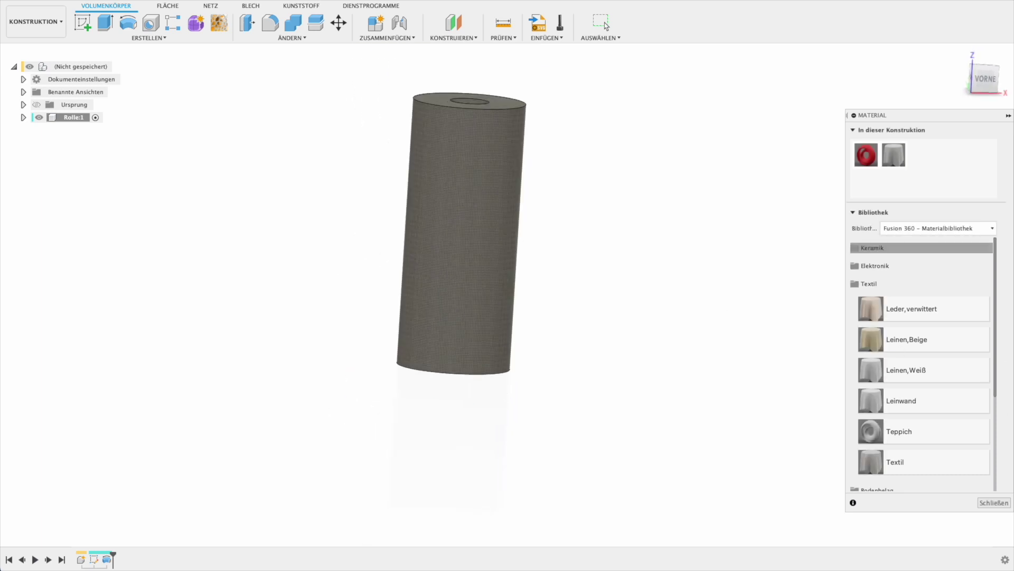
click(994, 503)
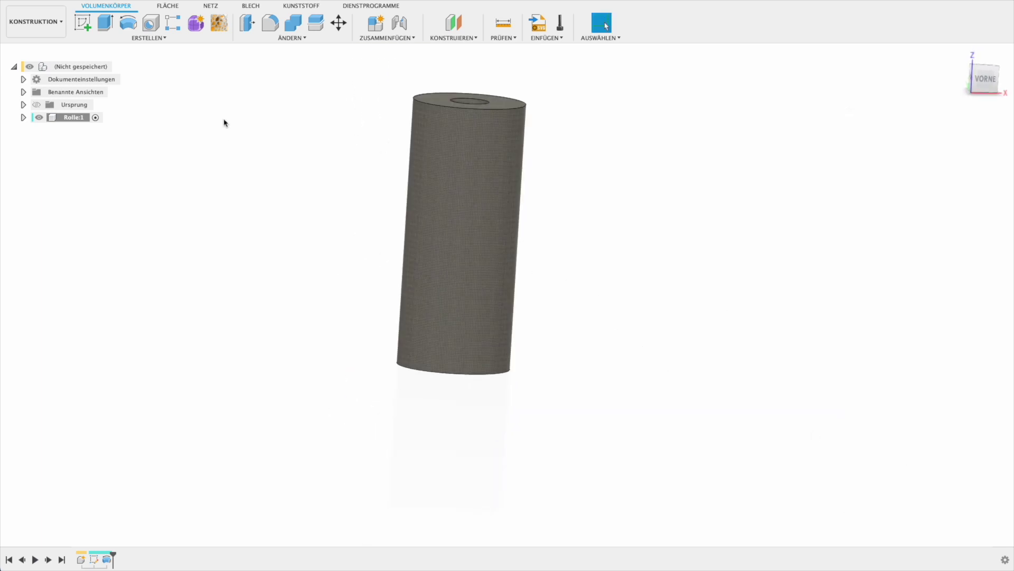
mouse_move(80, 66)
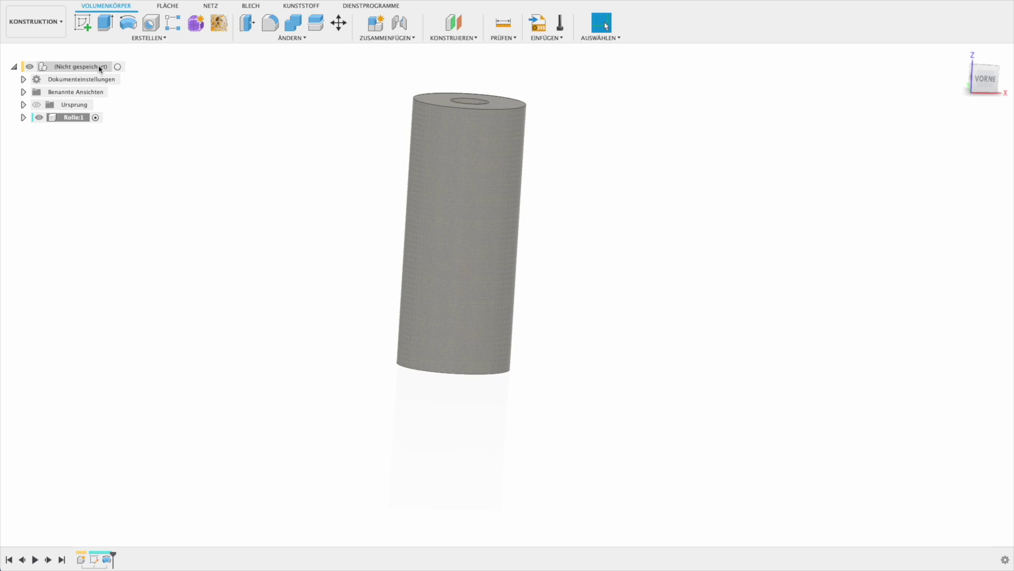
Create a new component named Halter under the root and make it the active component.
right_click(102, 73)
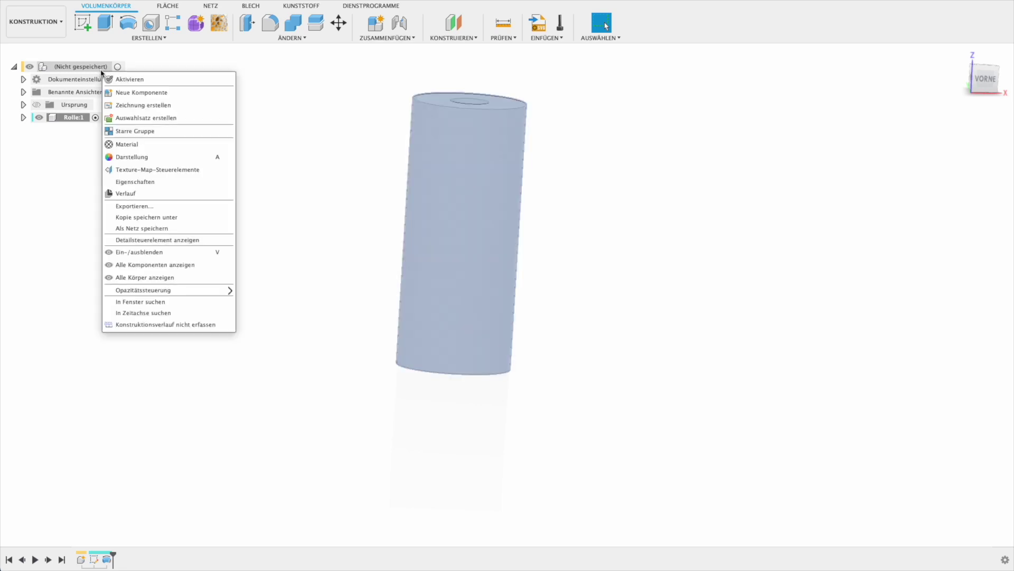
click(131, 94)
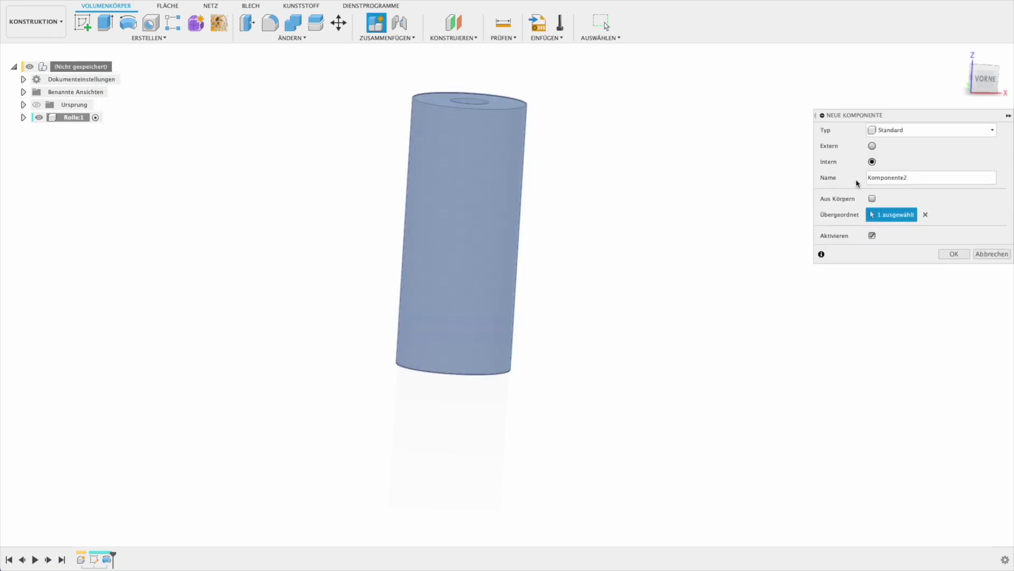
double_click(973, 180)
text(Halter)
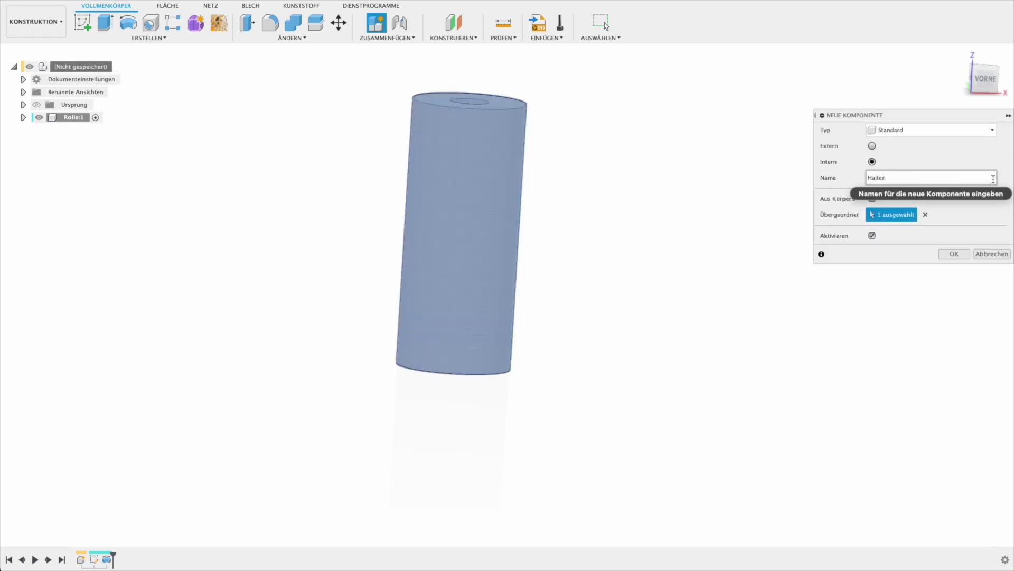
key(Return)
scroll(750, 199, down, 2)
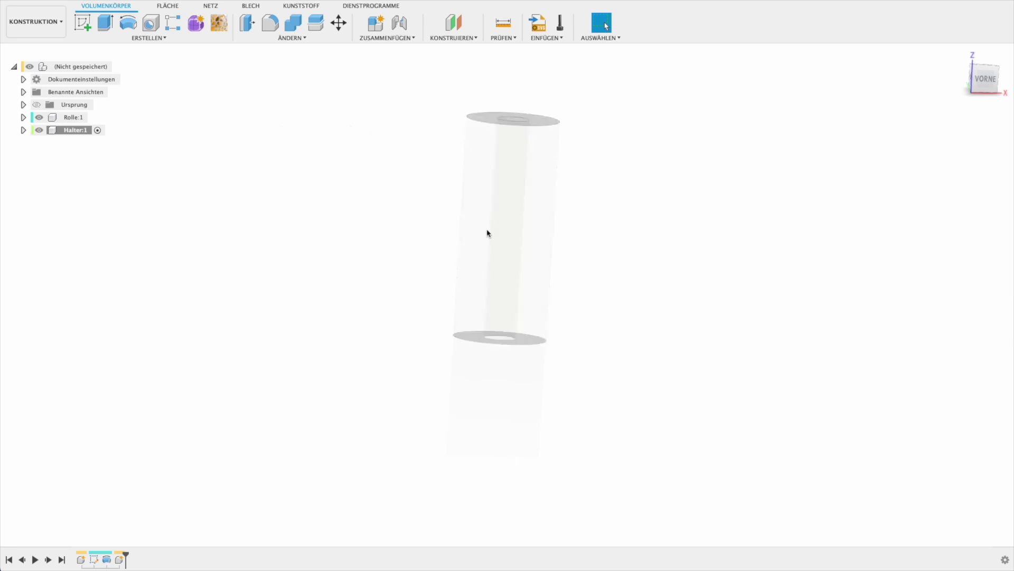
click(97, 130)
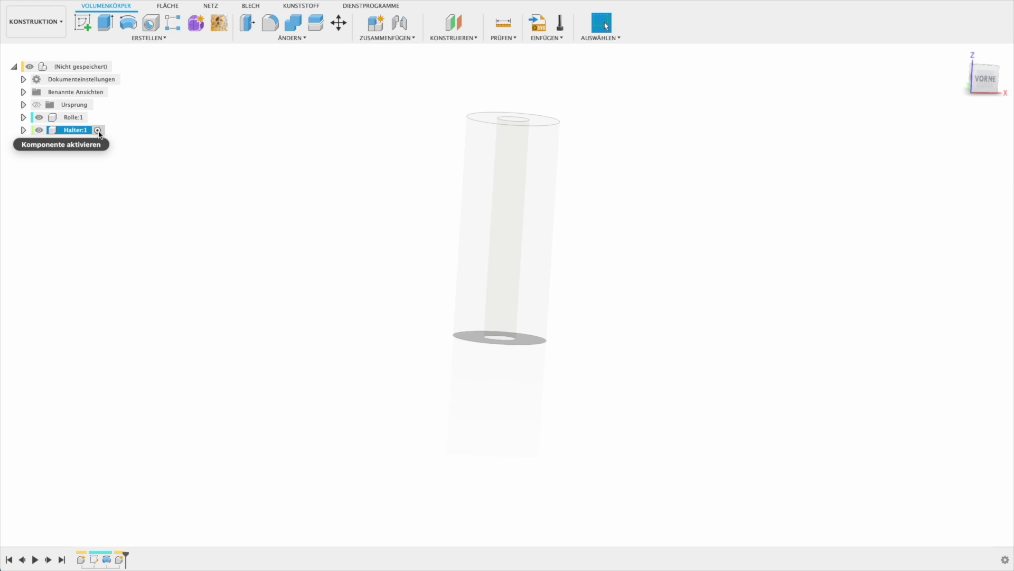
click(97, 131)
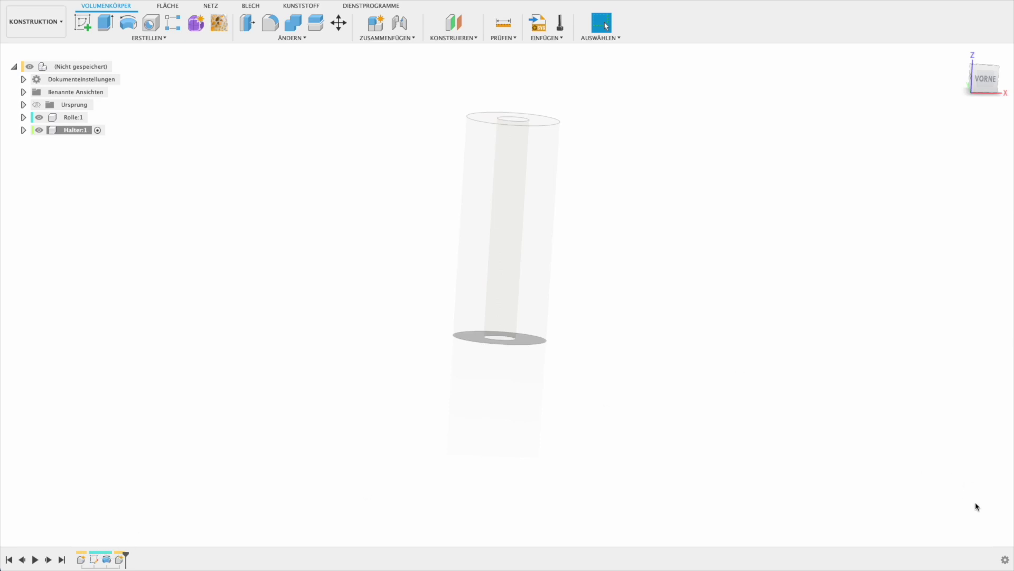
Open and close the display settings menu, then start a new sketch.
click(1005, 561)
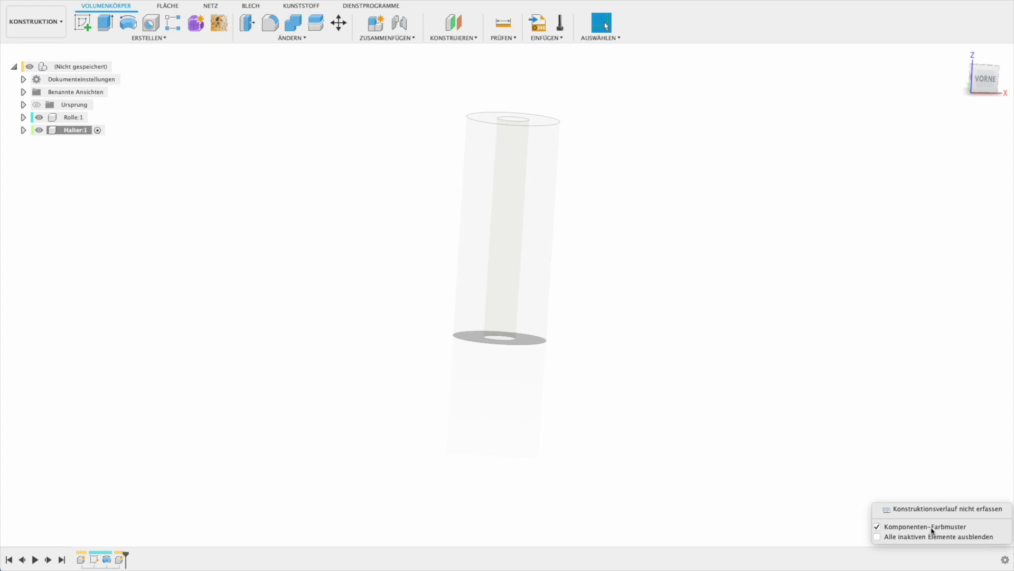
click(785, 374)
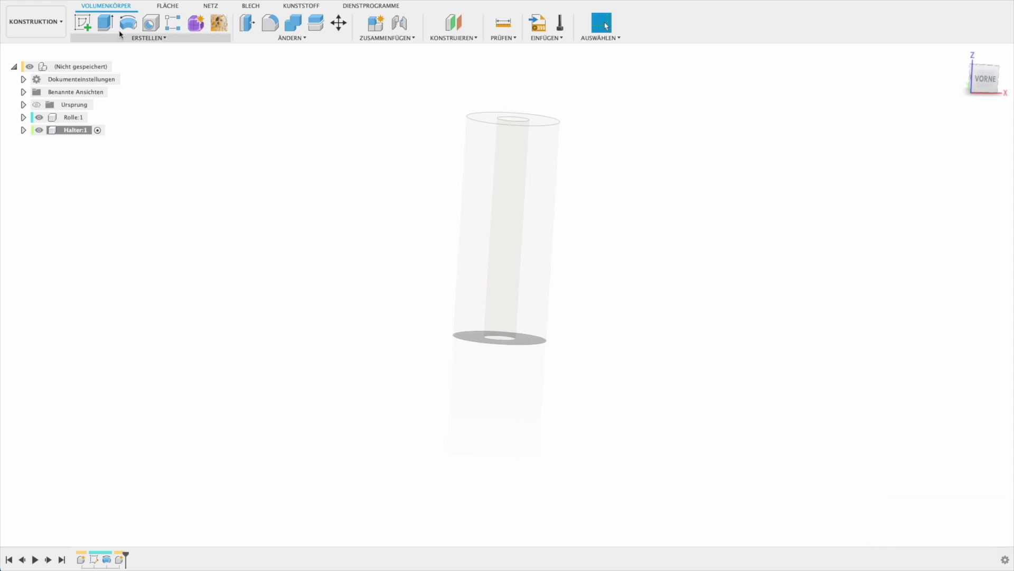
click(84, 23)
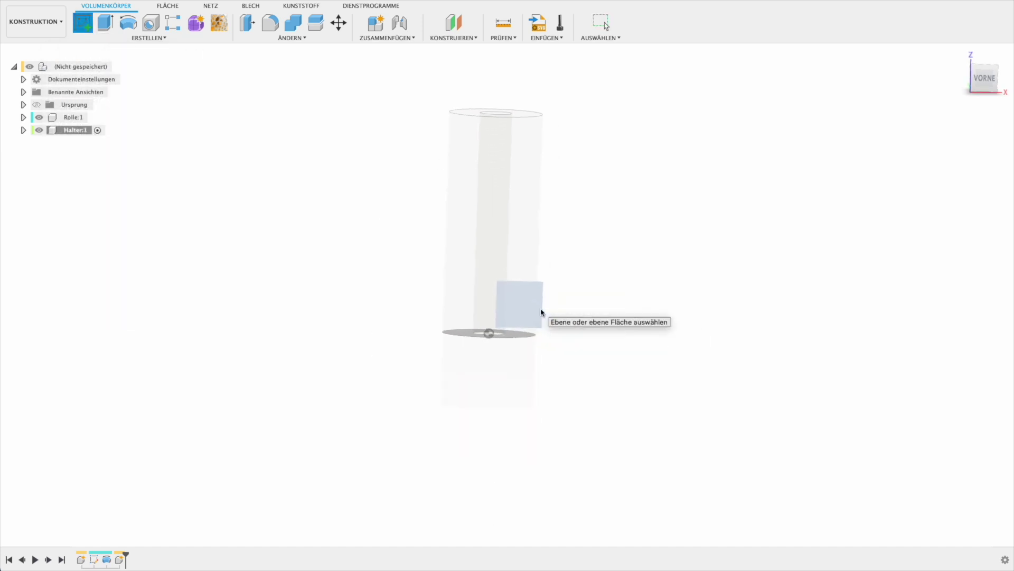
On the front plane, draw a wide base rectangle and a tall narrow column rectangle from the origin.
click(541, 313)
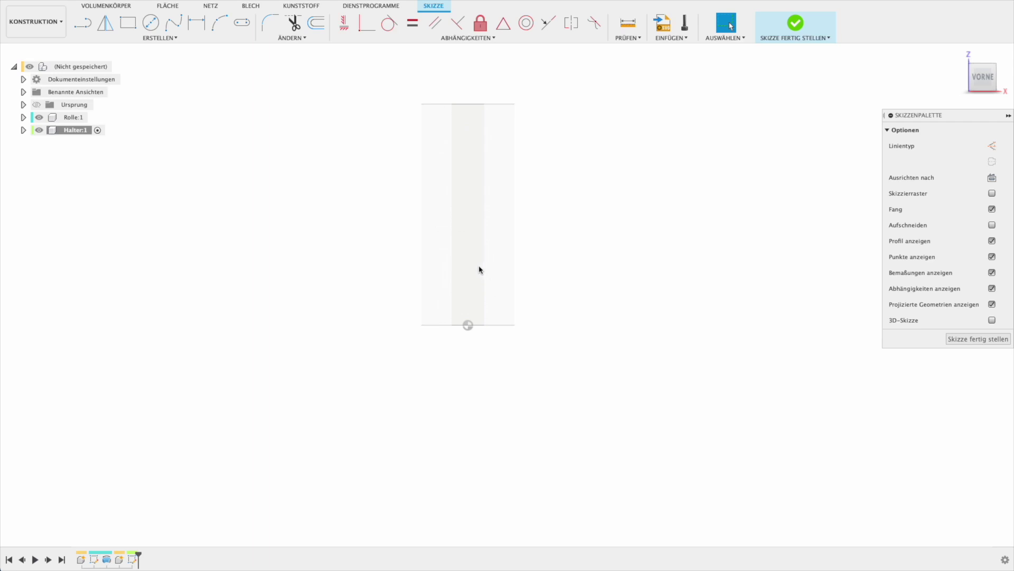
key(r)
click(468, 325)
click(613, 350)
click(468, 325)
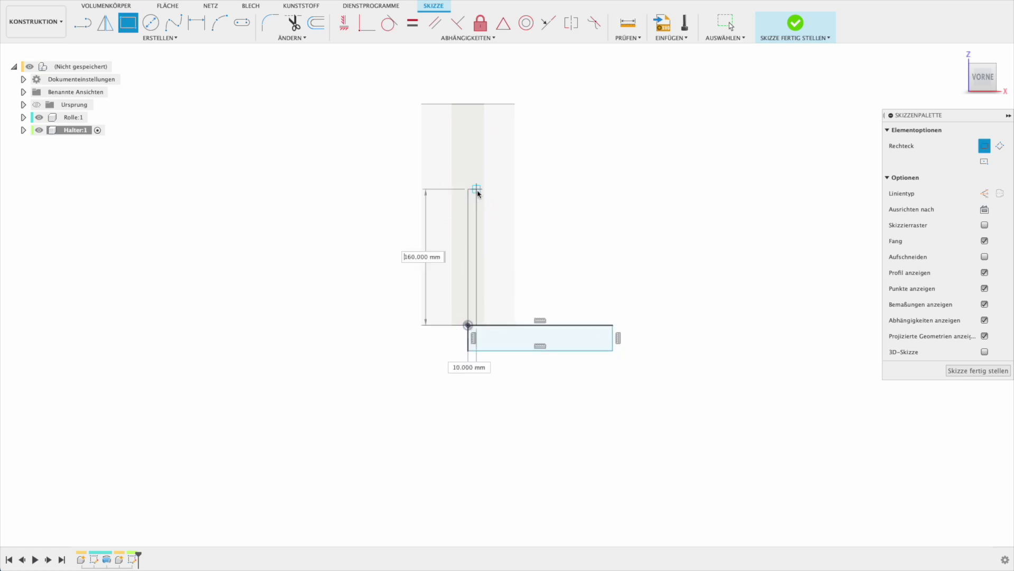
click(480, 183)
key(Escape)
scroll(525, 254, up, 3)
scroll(525, 255, down, 2)
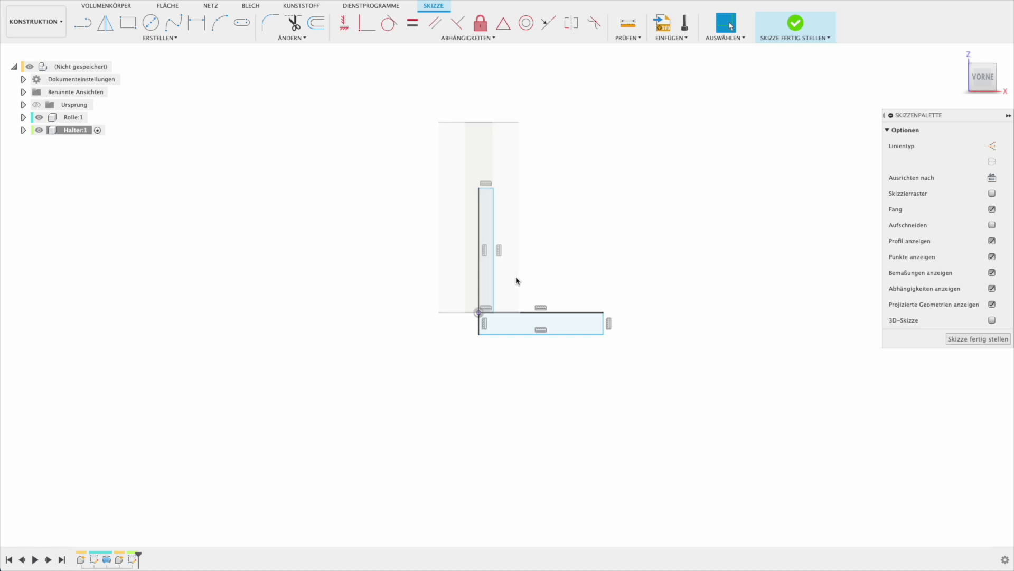
Dimension the base 70 mm wide, the column 170 mm tall and 17.5 mm wide.
key(d)
click(560, 335)
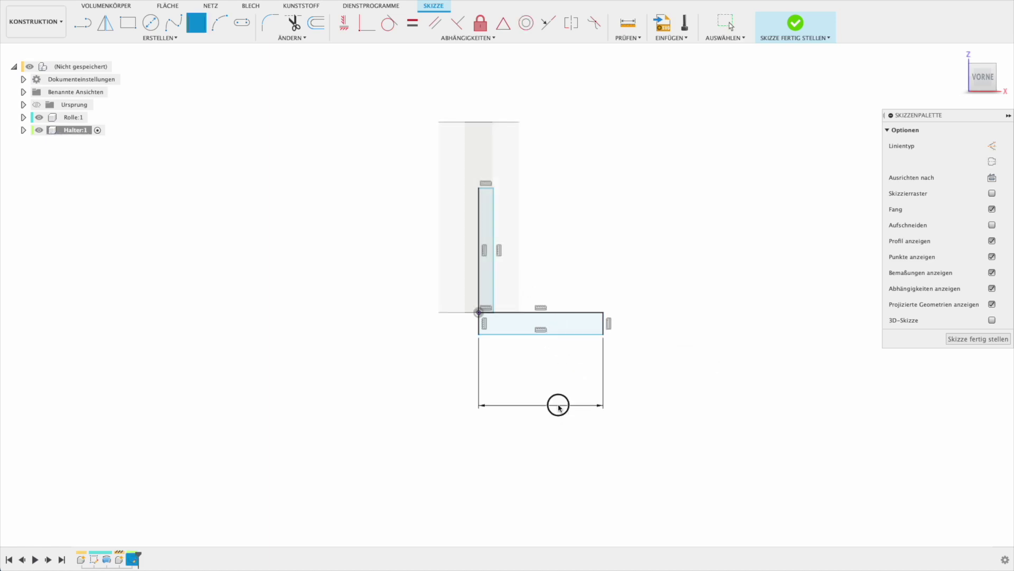
click(559, 405)
text(70)
key(Return)
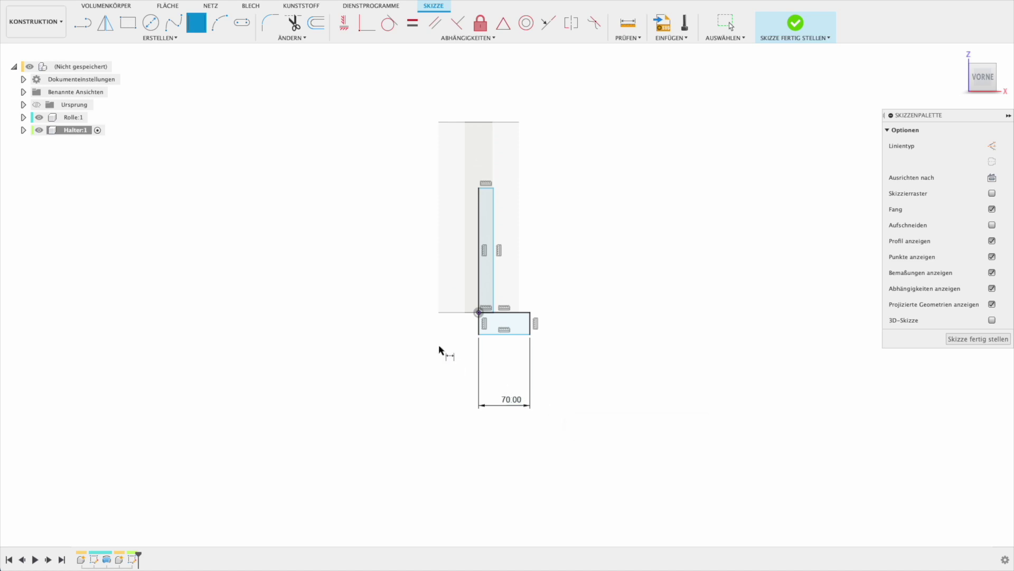
click(496, 288)
click(636, 289)
key(Return)
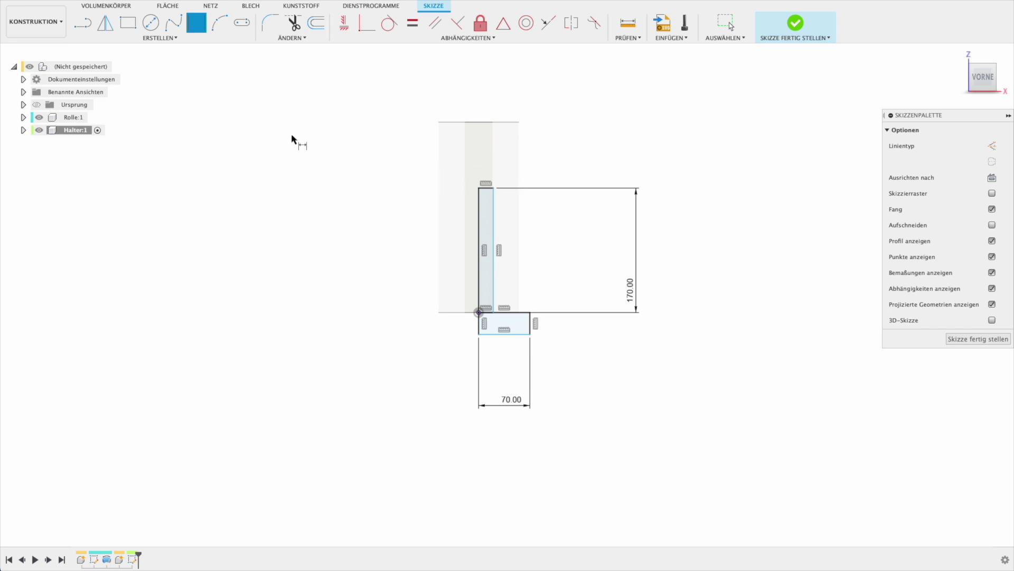
click(479, 227)
click(494, 228)
click(458, 366)
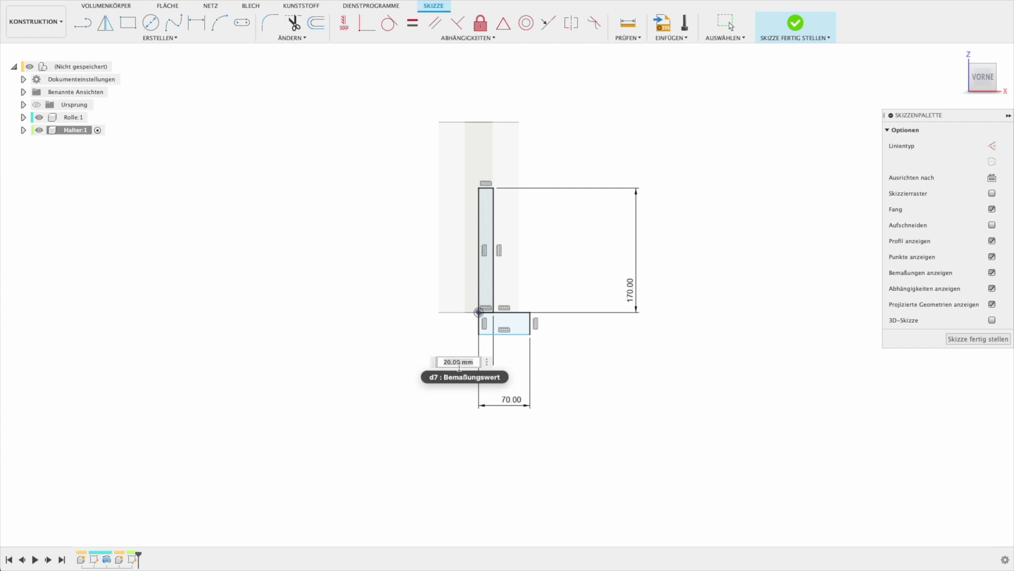
text(17.5)
key(Return)
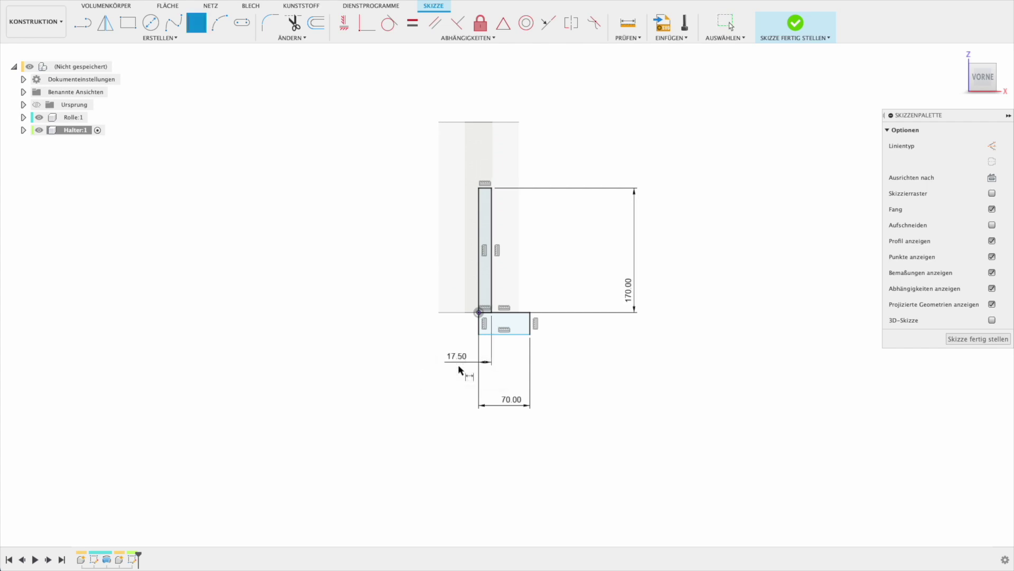
Add a 30 mm base height dimension, then delete it.
click(504, 335)
click(514, 317)
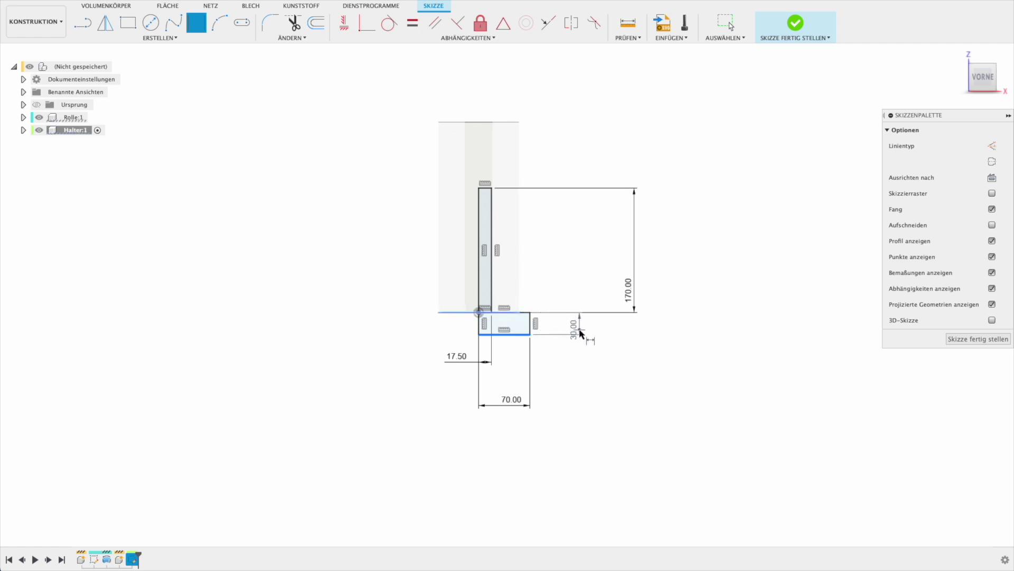
click(581, 332)
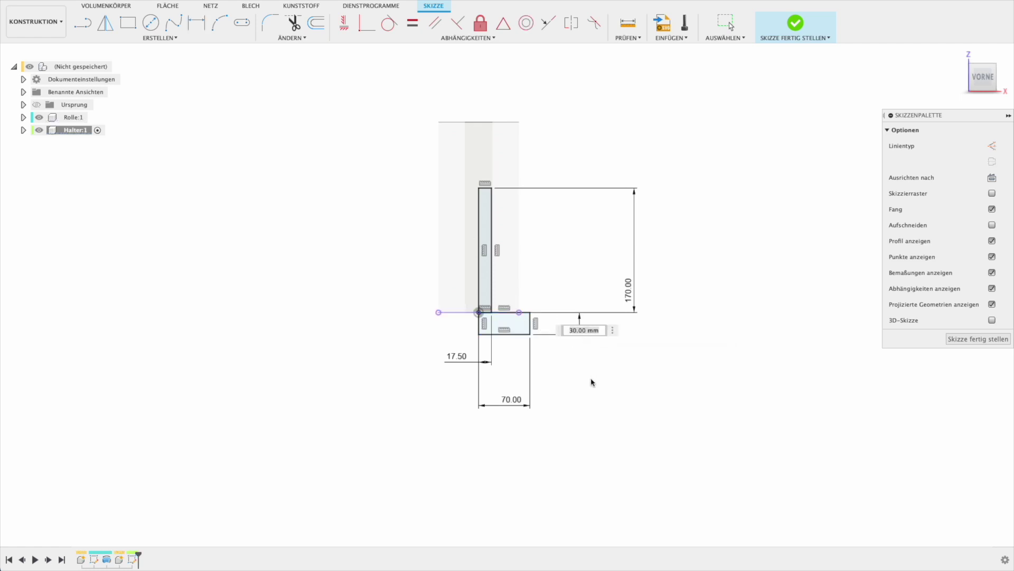
key(Return)
key(Escape)
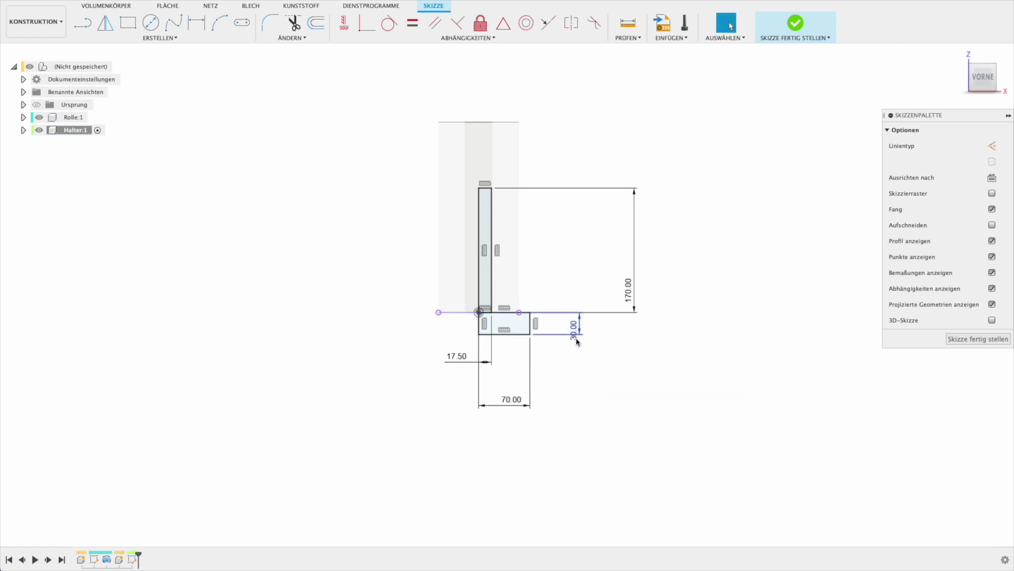
click(575, 331)
key(Delete)
Re-dimension the base height to 15 mm and finish the holder profile sketch.
scroll(471, 313, up, 1)
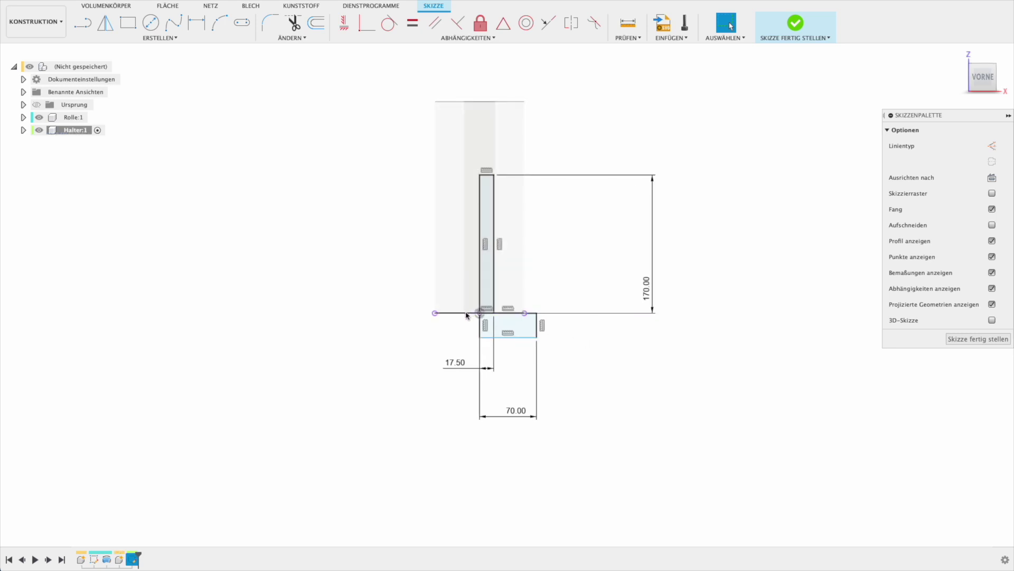
click(436, 315)
scroll(605, 321, up, 3)
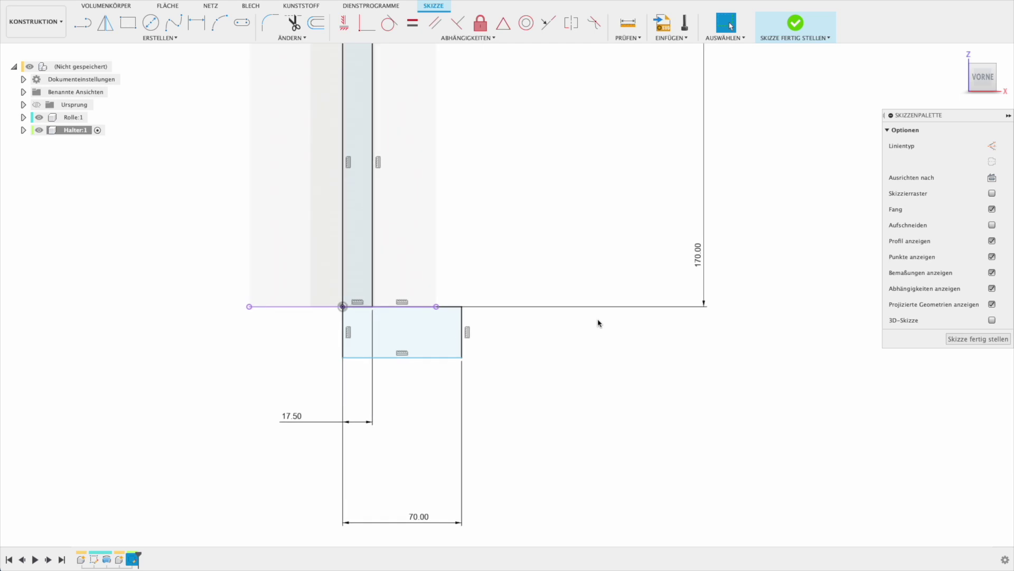
key(d)
click(454, 357)
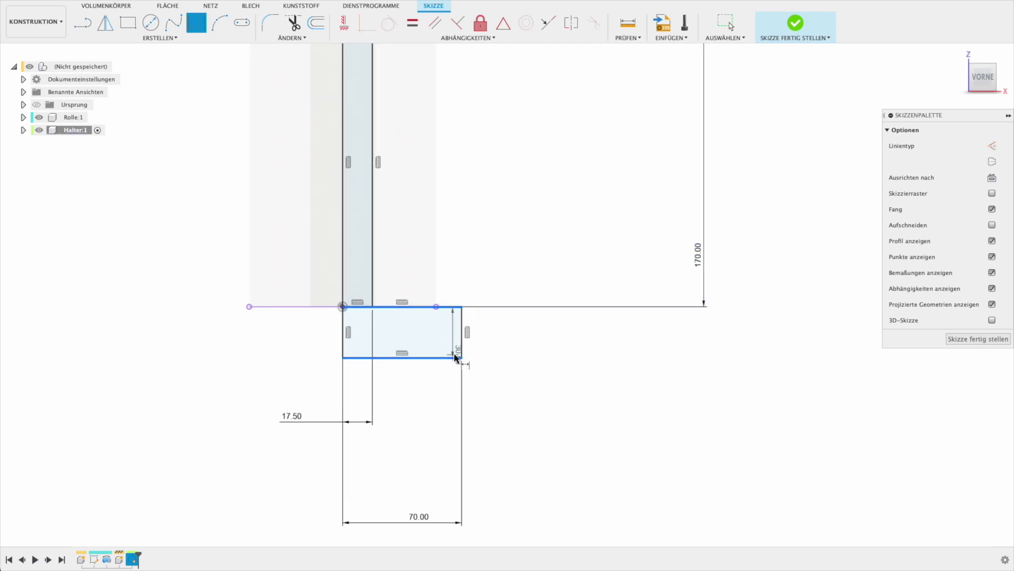
click(549, 346)
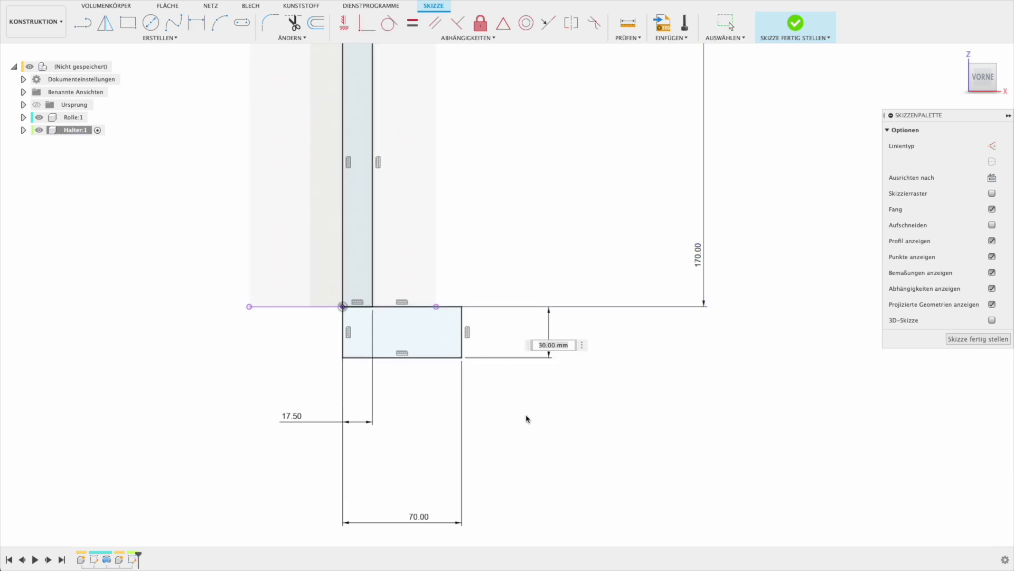
key(Return)
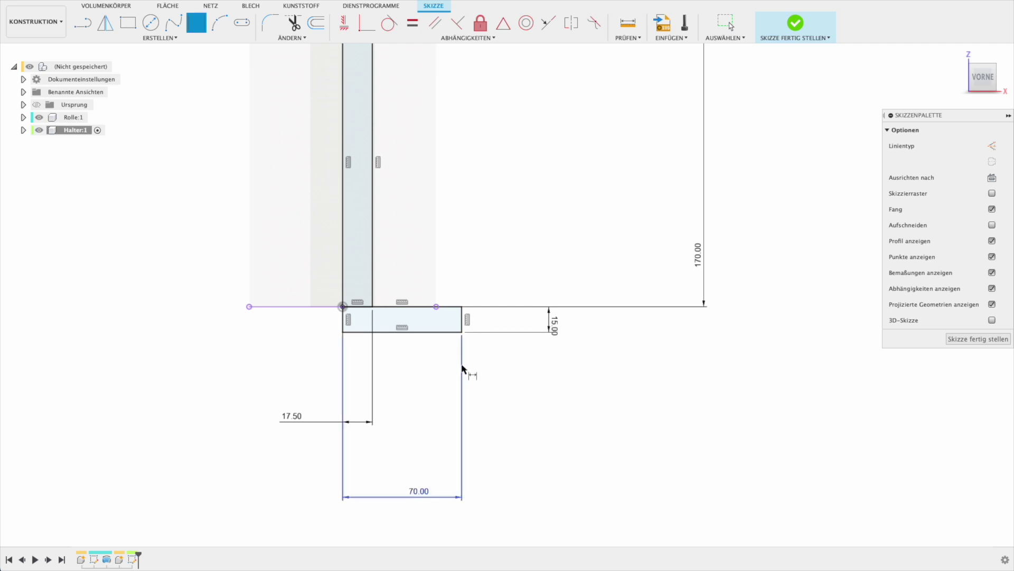
scroll(475, 356, down, 3)
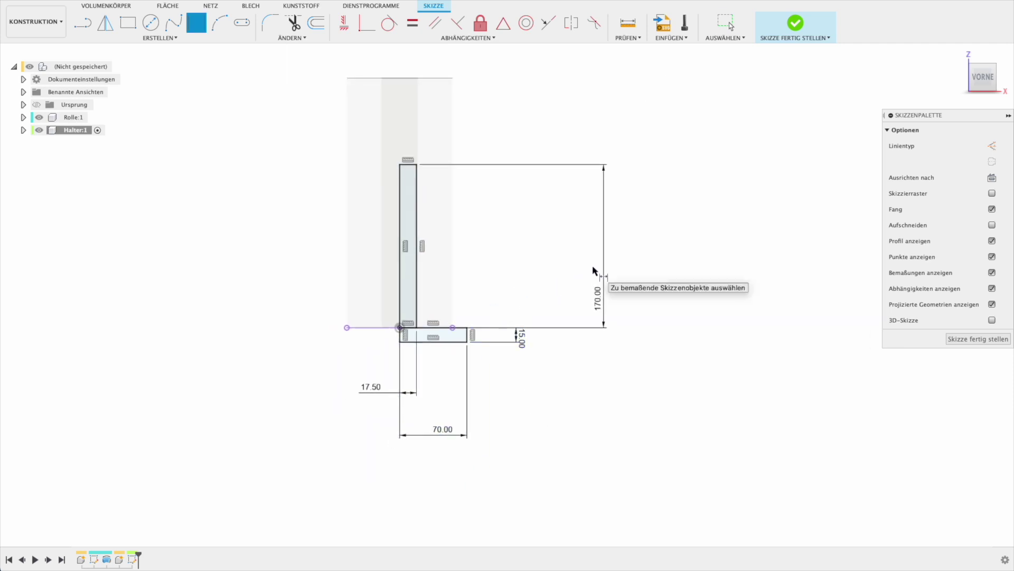
click(967, 338)
click(128, 22)
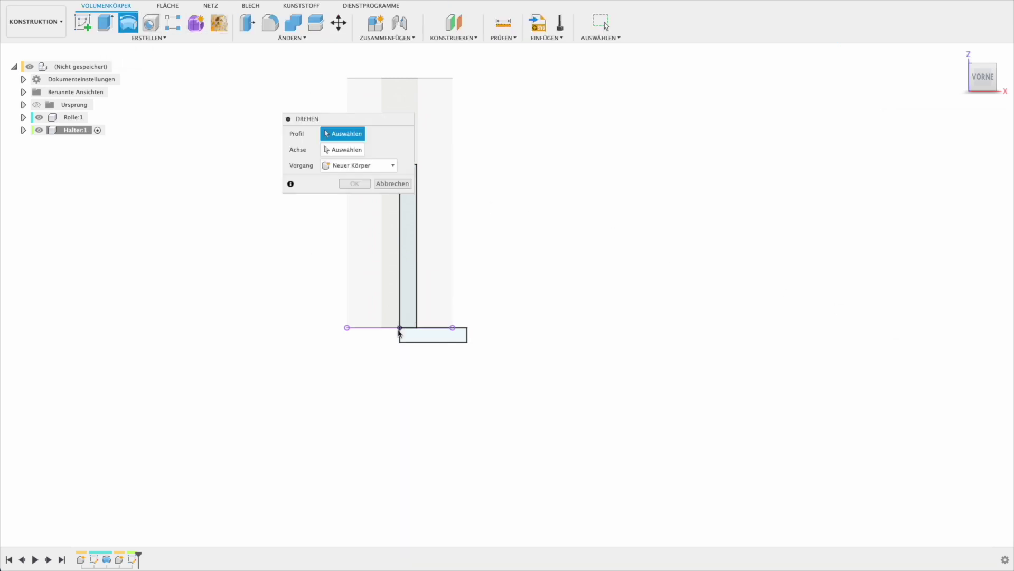
Revolve the base and column profiles 360° about the column's left edge into a round base with post.
click(422, 336)
click(405, 319)
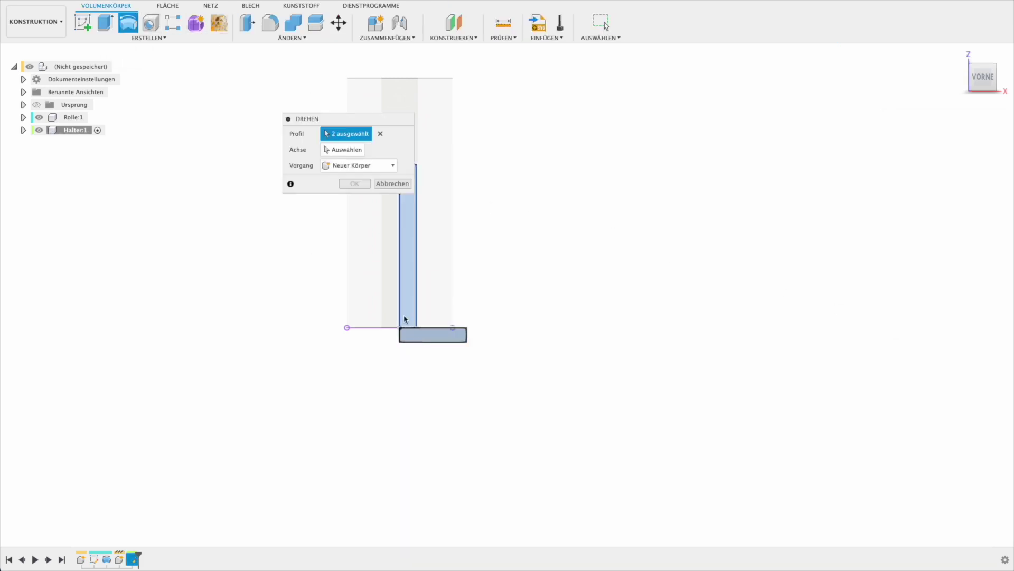
click(346, 151)
click(399, 284)
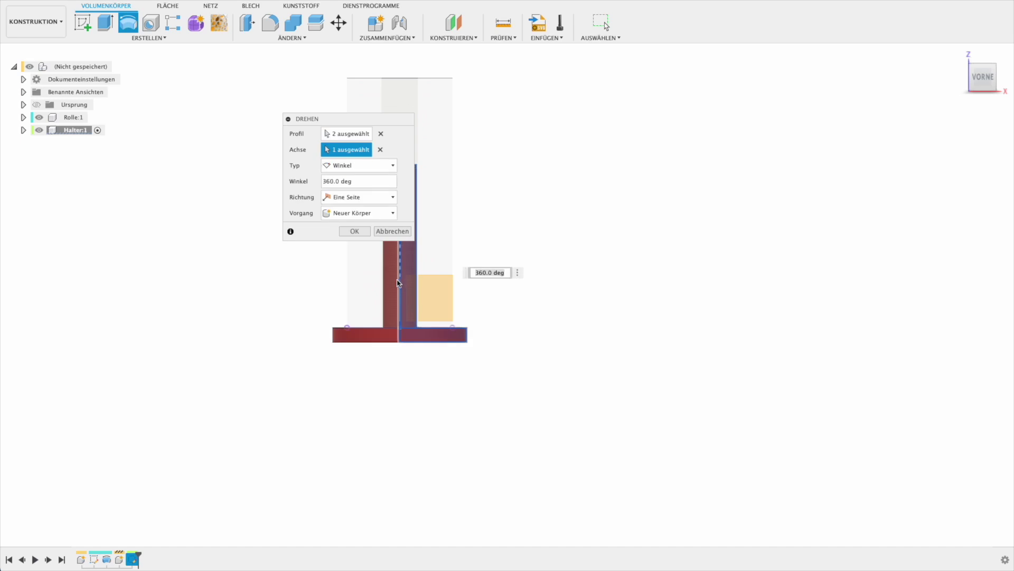
click(361, 231)
mouse_move(455, 335)
shift+middle_down()
mouse_move(433, 304)
mouse_move(435, 331)
shift+middle_up()
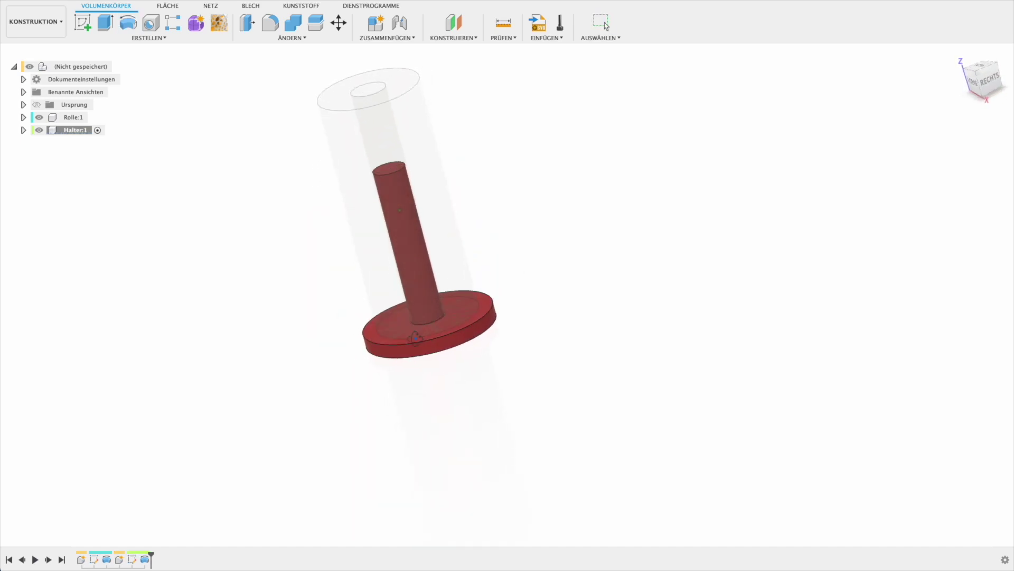
shift+middle_drag(435, 332, 429, 338)
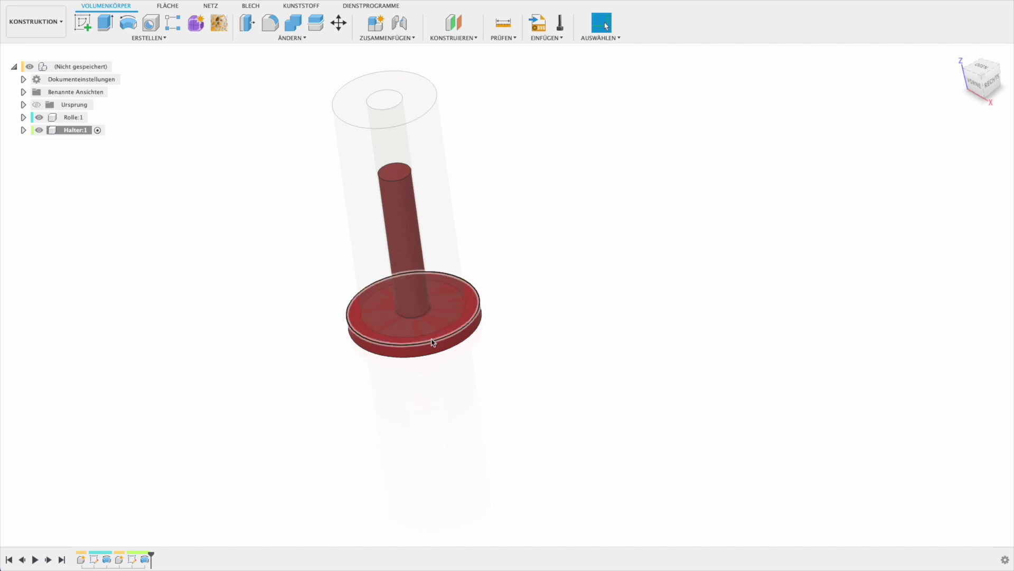
mouse_move(436, 344)
shift+middle_down()
mouse_move(484, 290)
mouse_move(477, 294)
mouse_move(493, 293)
mouse_move(492, 318)
shift+middle_up()
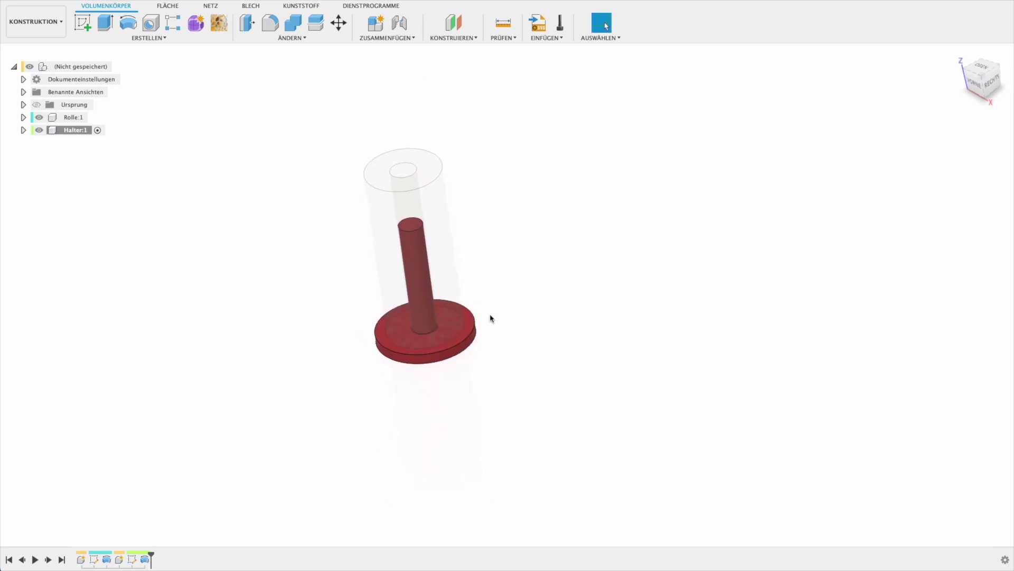
click(82, 22)
On the base's underside, sketch a center-point rectangle centred on the disk and extending past its edge.
mouse_move(349, 358)
shift+middle_down()
mouse_move(364, 263)
mouse_move(446, 290)
shift+middle_up()
click(446, 290)
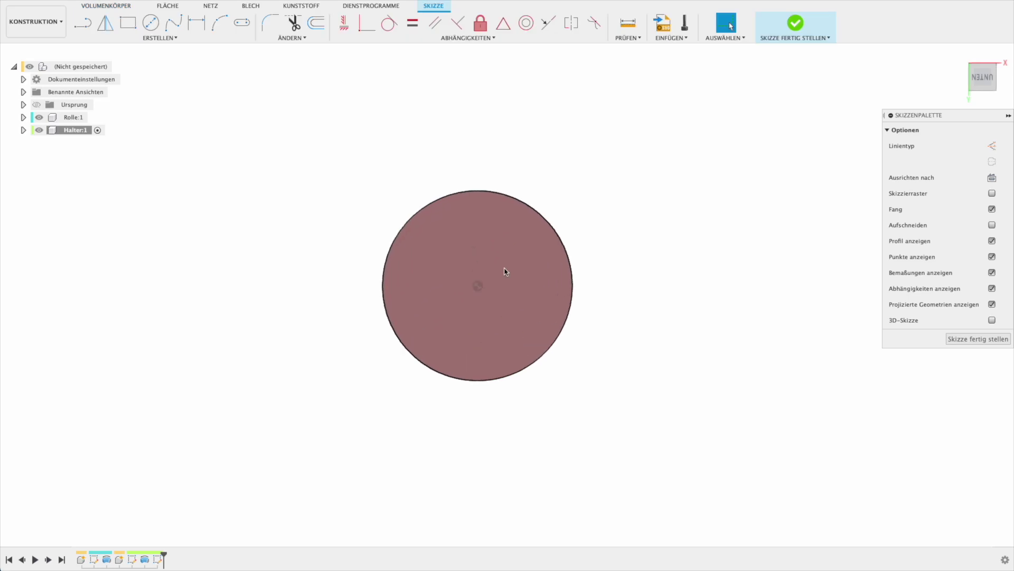
key(r)
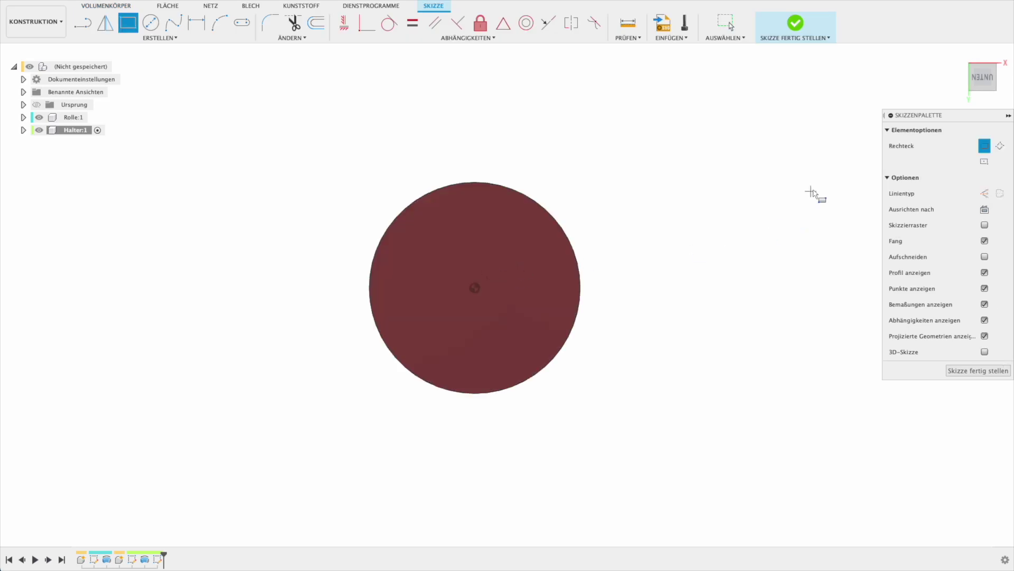
click(985, 161)
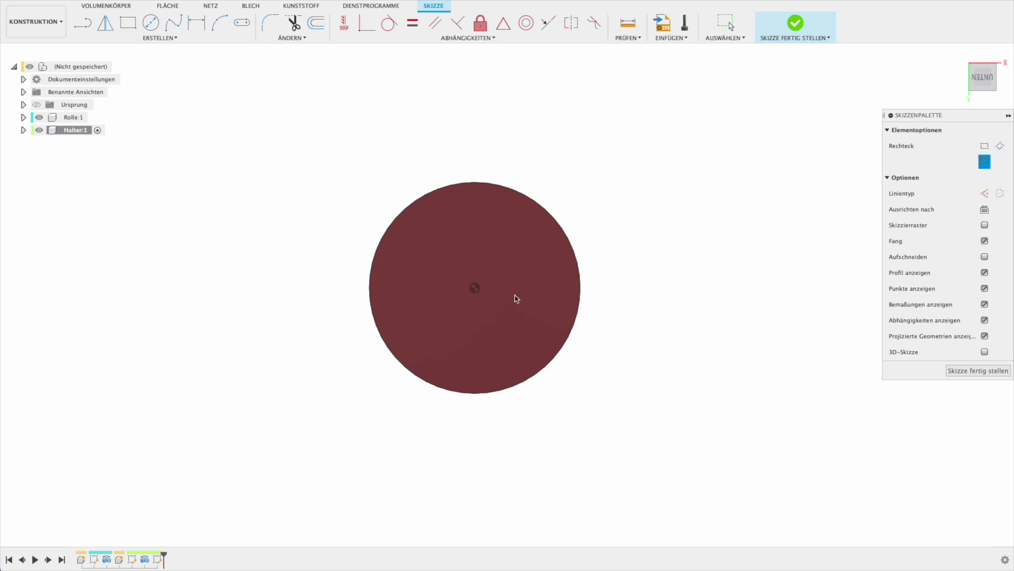
click(476, 288)
click(654, 338)
key(Escape)
Dimension the band's height at 30 mm, then change it to 45 mm.
key(d)
click(582, 239)
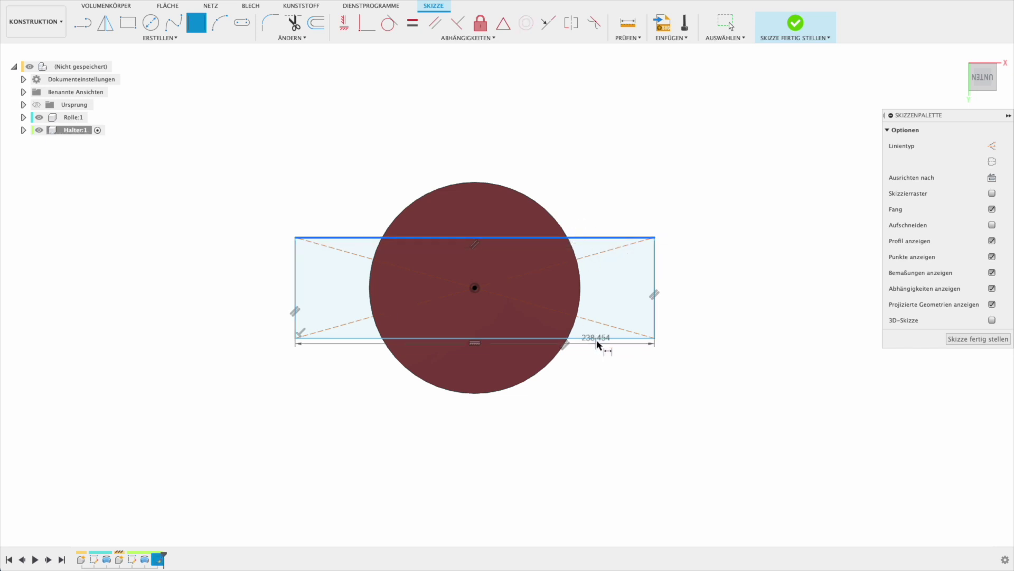
click(602, 338)
click(716, 320)
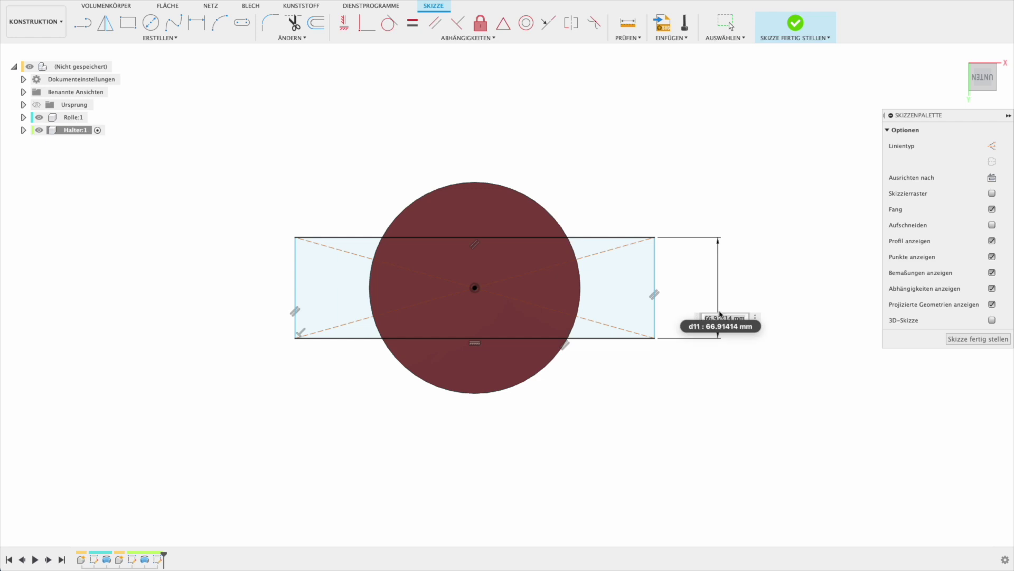
text(30)
key(Return)
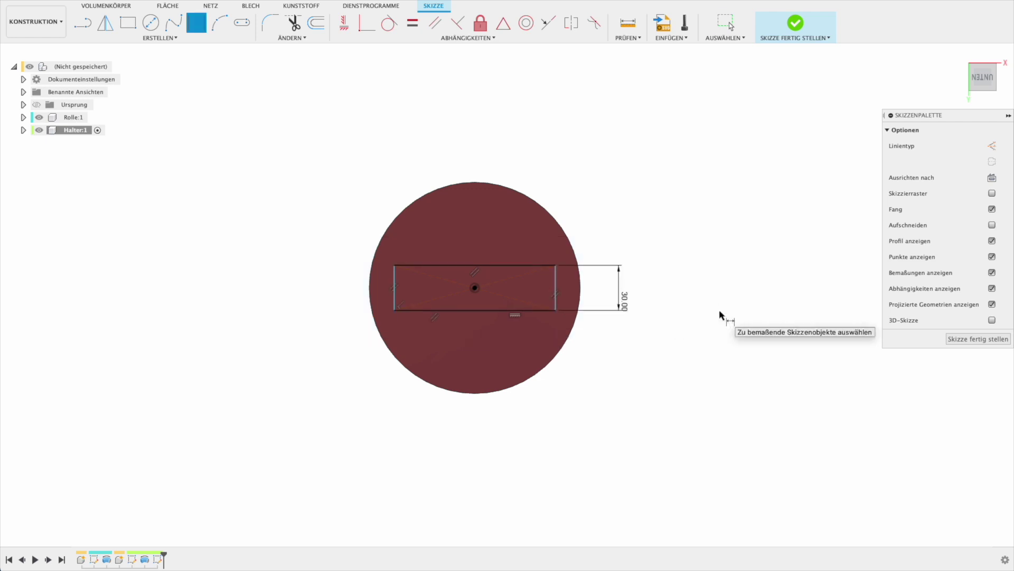
double_click(623, 296)
text(45)
key(Return)
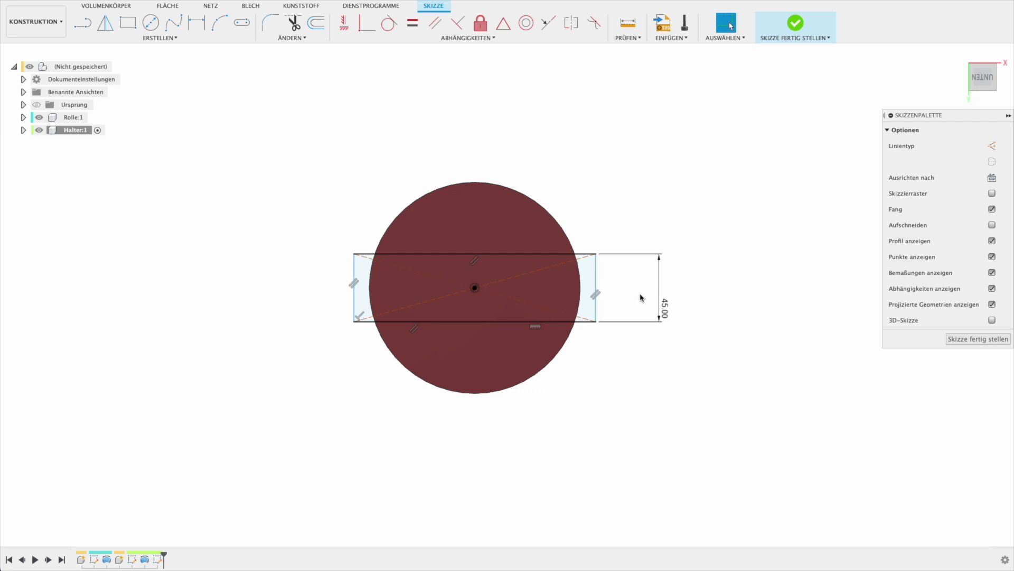
Draw a 125 mm diameter circle at the disk centre.
key(c)
click(480, 287)
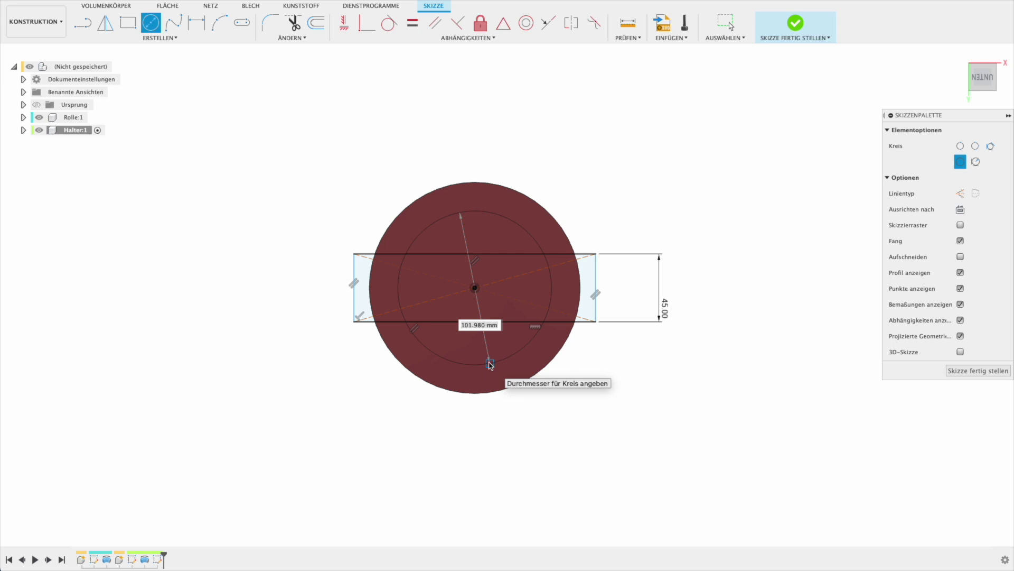
text(5)
key(Return)
key(Escape)
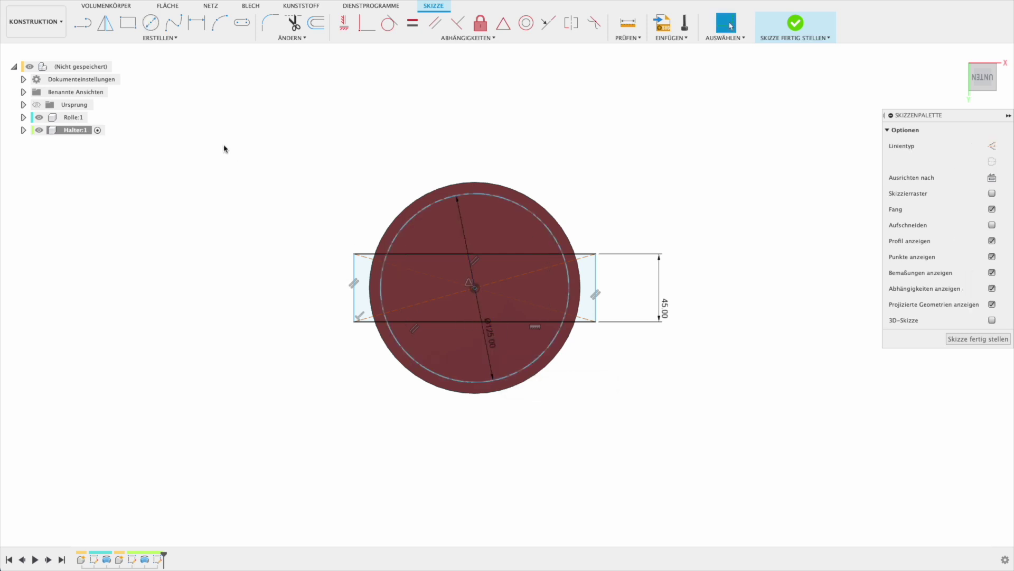
Select the upper circle, middle band and lower circle profiles and extrude them 220 mm.
key(e)
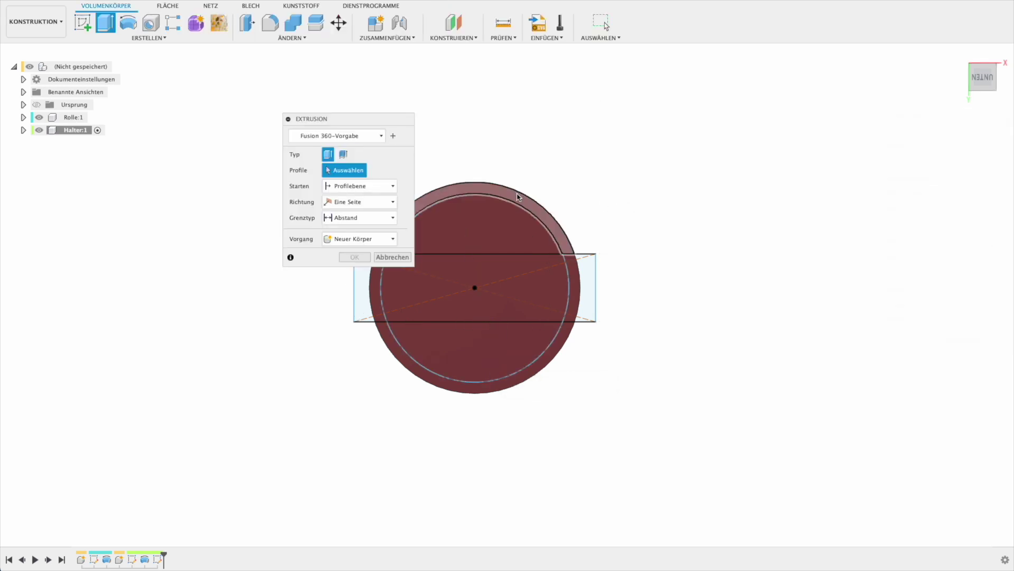
click(517, 210)
click(526, 260)
click(519, 342)
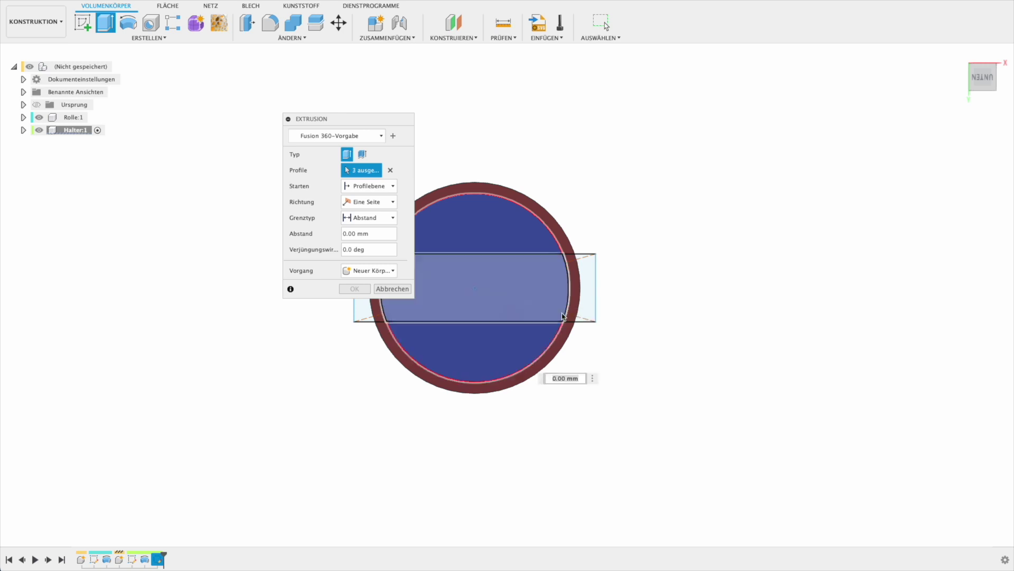
middle_drag(644, 296, 797, 299)
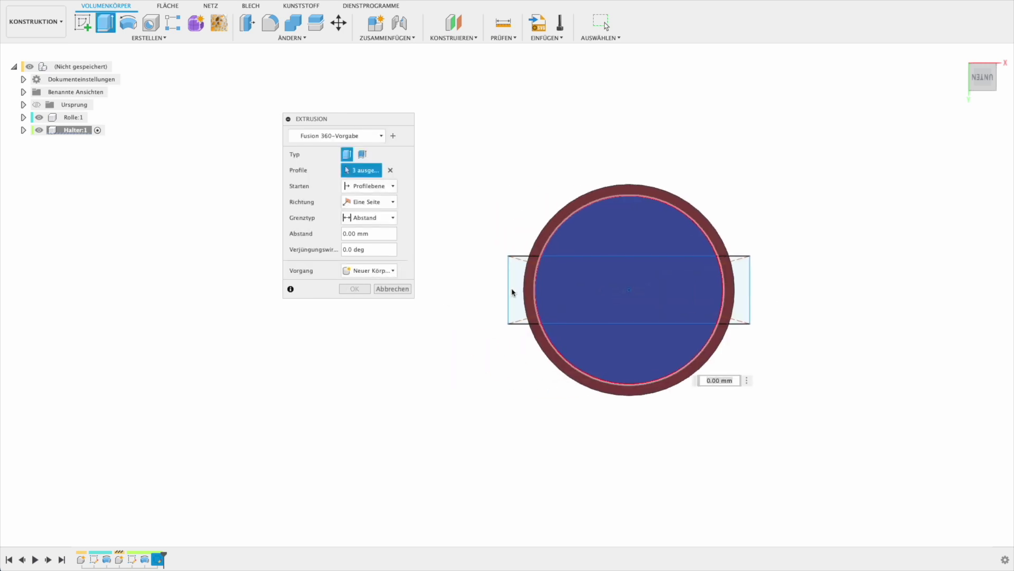
mouse_move(534, 174)
shift+middle_down()
mouse_move(541, 255)
mouse_move(558, 283)
shift+middle_up()
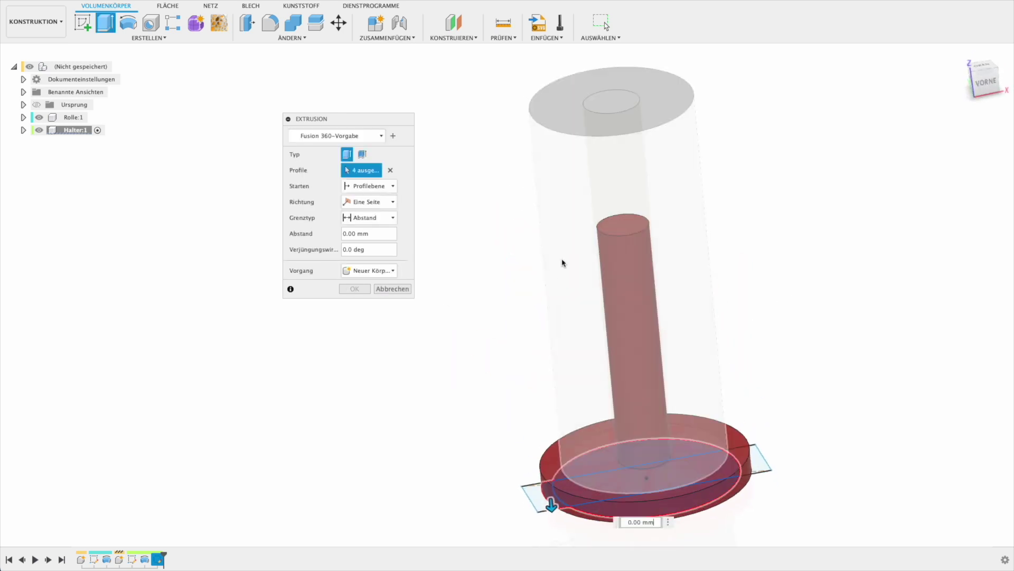
scroll(549, 233, down, 3)
middle_drag(549, 233, 538, 231)
drag(551, 291, 531, 84)
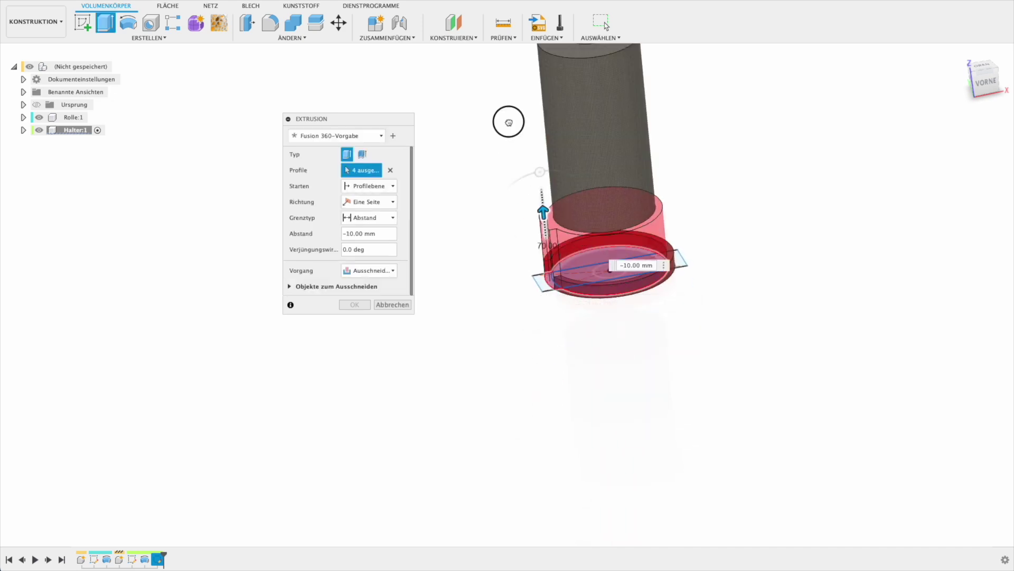
Make the extrusion a symmetric intersection that excludes the Rolle body, and apply it.
click(370, 201)
click(374, 236)
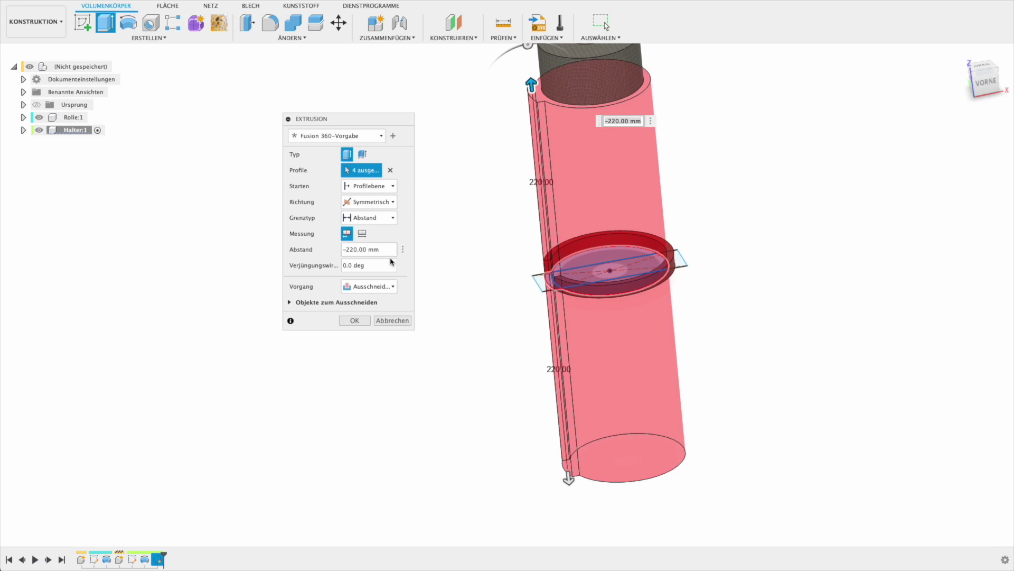
click(385, 286)
click(383, 322)
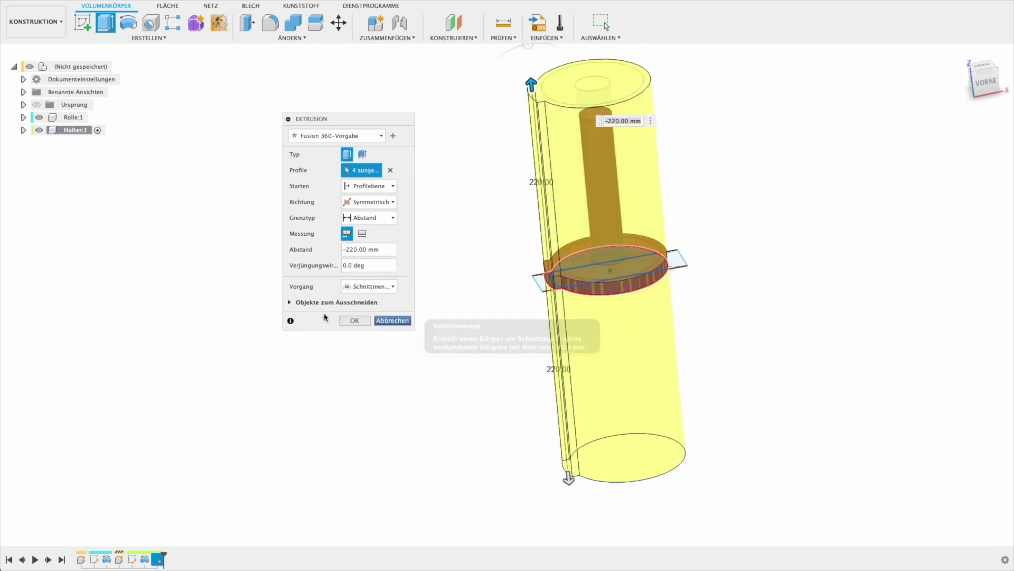
click(290, 302)
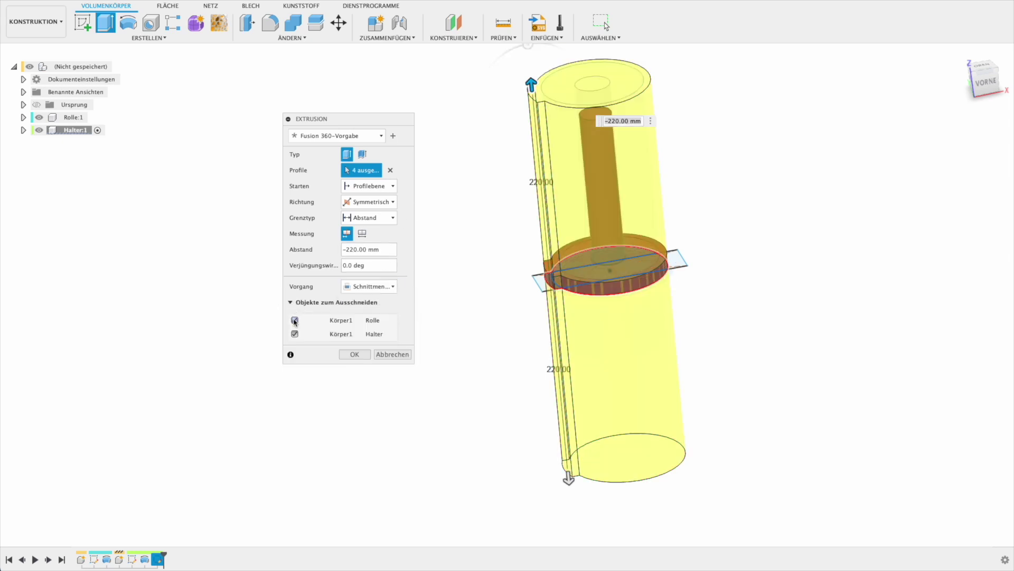
click(296, 321)
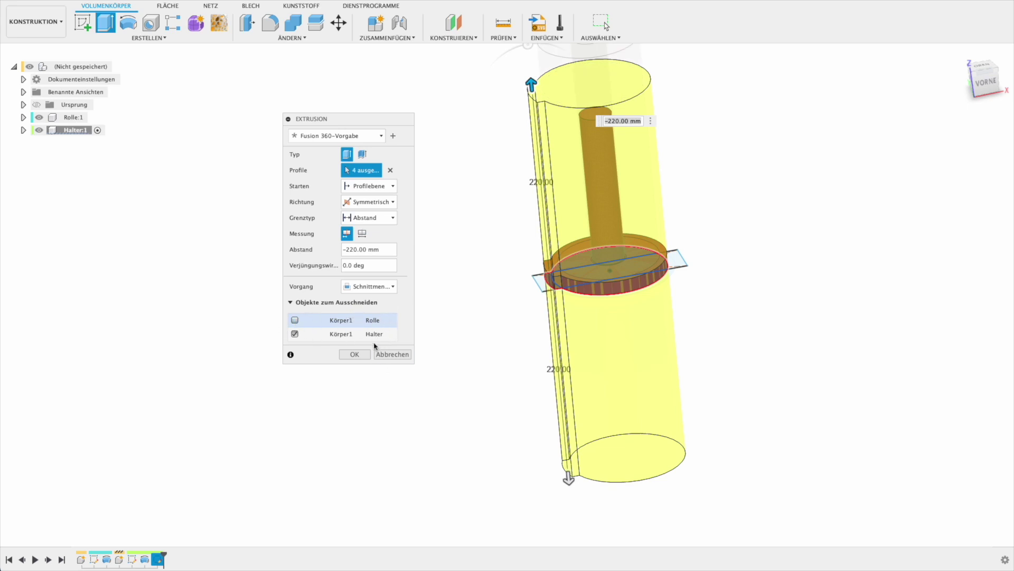
click(355, 354)
mouse_move(537, 321)
shift+middle_down()
mouse_move(538, 302)
mouse_move(510, 317)
mouse_move(498, 343)
mouse_move(480, 326)
mouse_move(445, 328)
mouse_move(498, 351)
shift+middle_up()
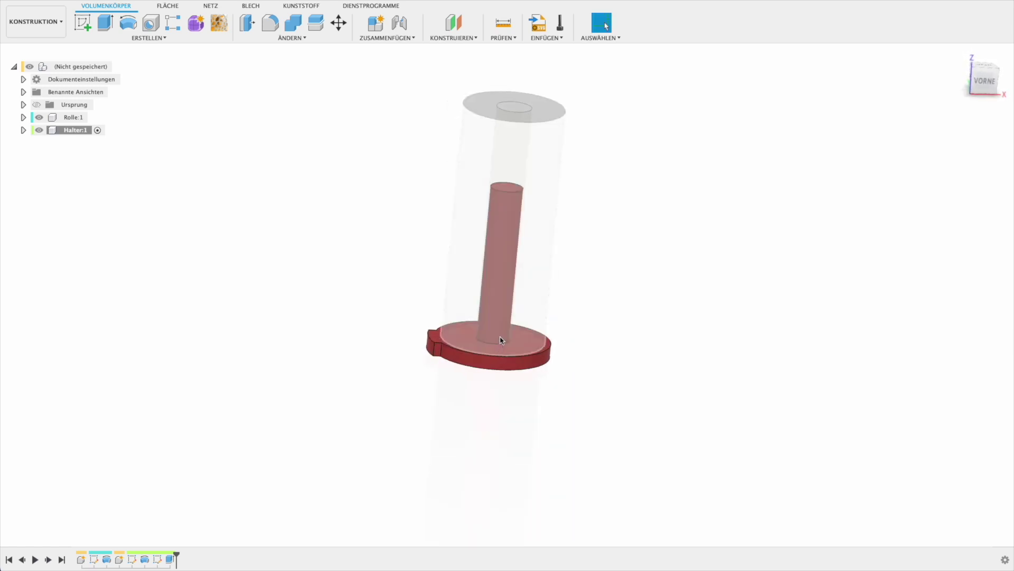
Orbit and zoom to a flat front view with the round base raised in frame.
shift+middle_drag(482, 315, 475, 275)
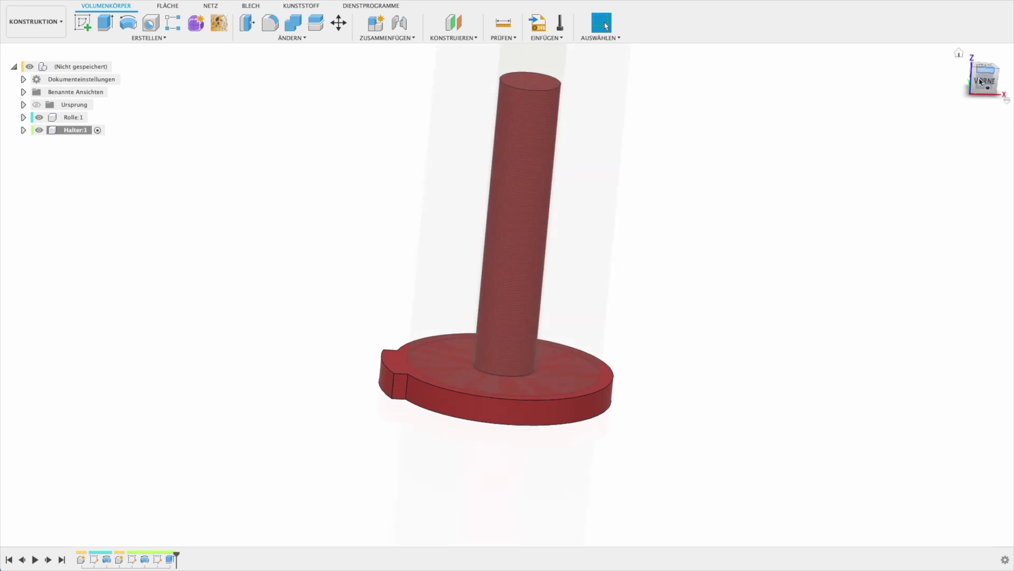
scroll(564, 254, up, 3)
scroll(453, 335, down, 2)
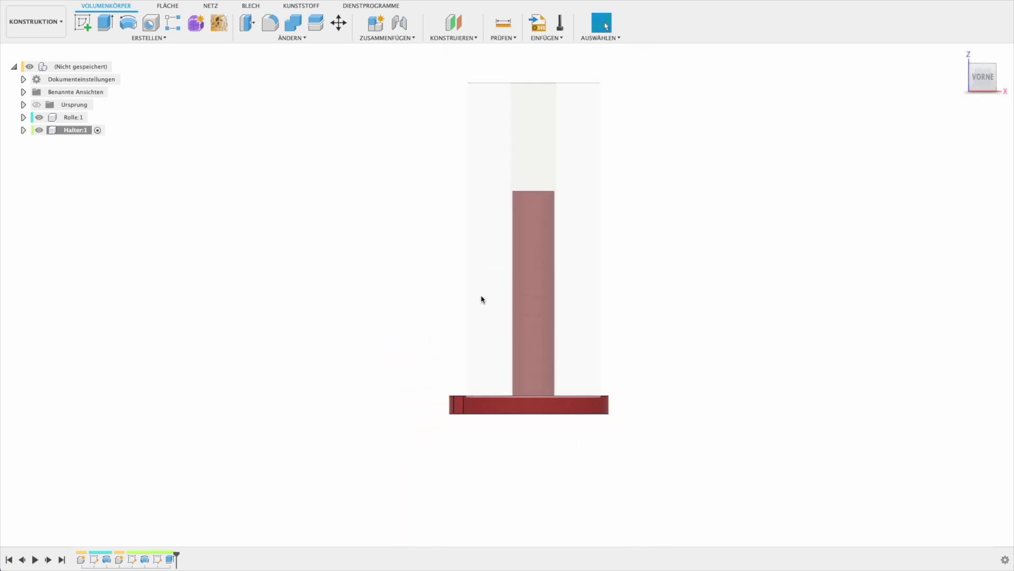
scroll(492, 296, up, 2)
scroll(481, 285, up, 3)
middle_drag(482, 319, 438, 243)
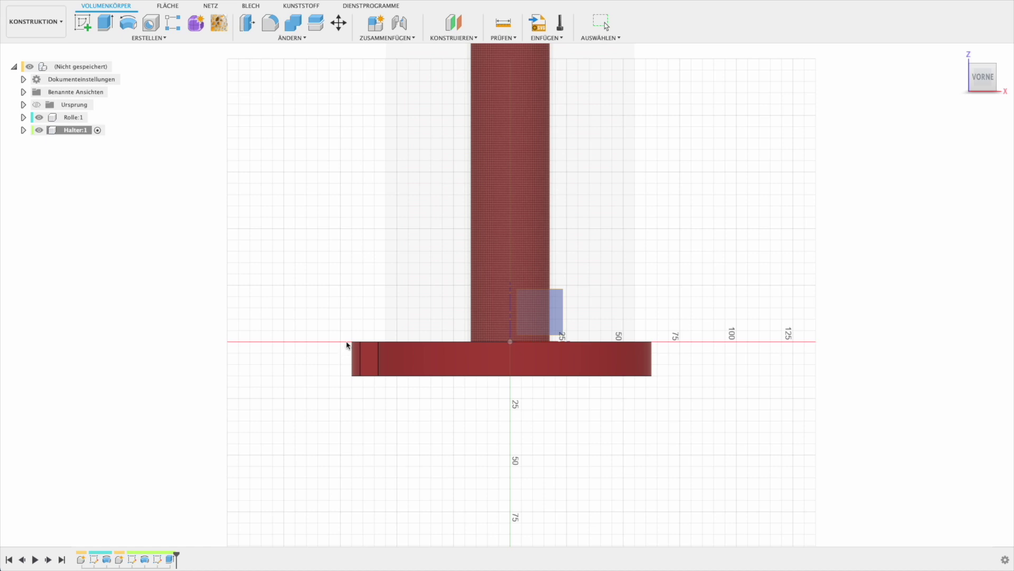
click(80, 26)
Start a sketch on the front plane and project the notch block's top edge into it.
click(561, 316)
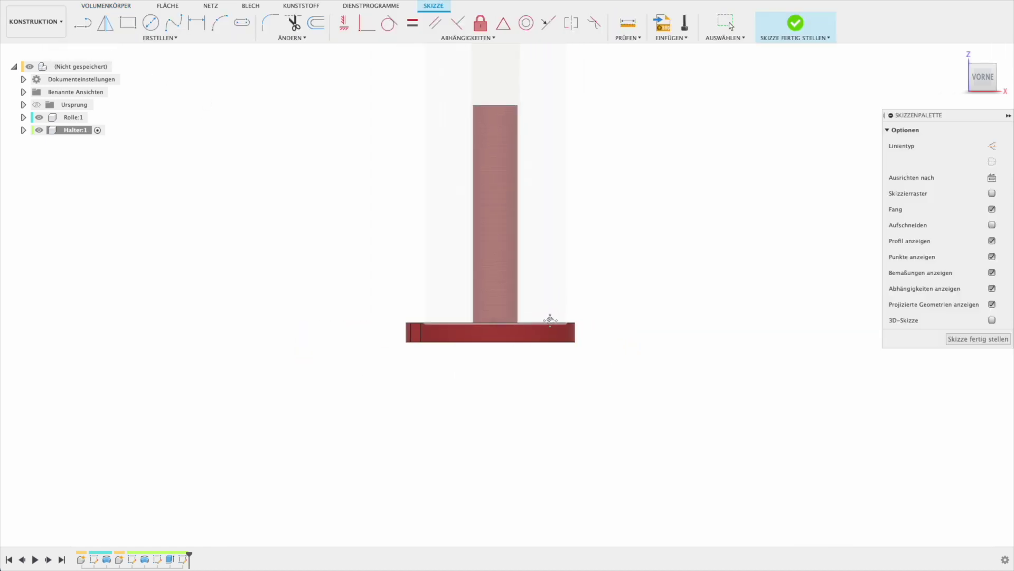
key(p)
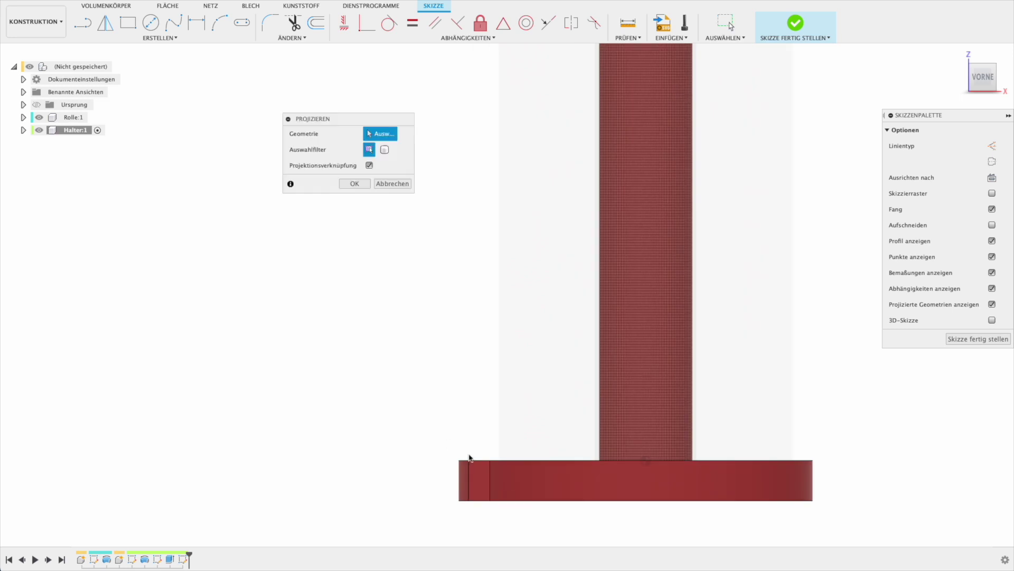
click(426, 373)
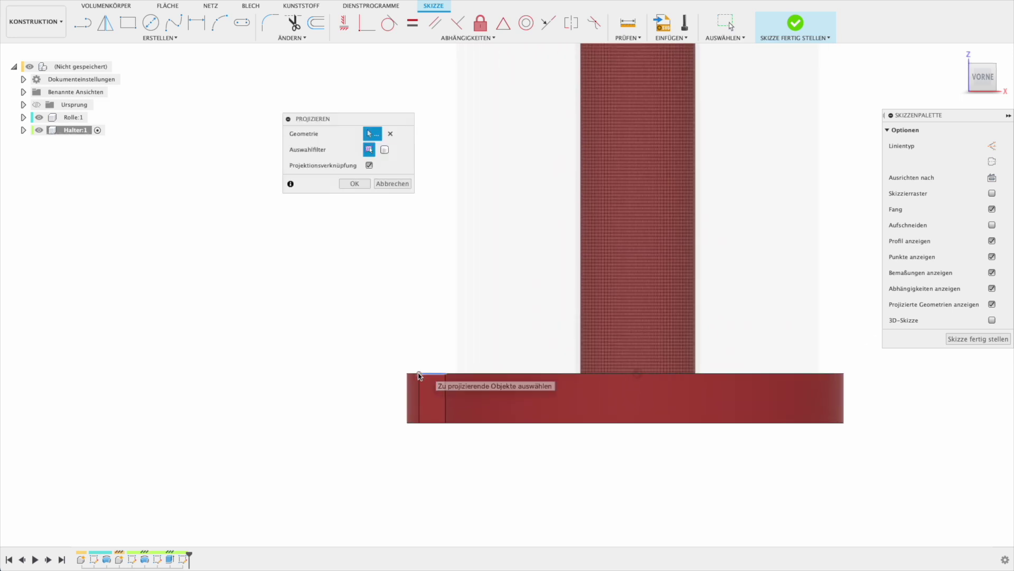
key(Return)
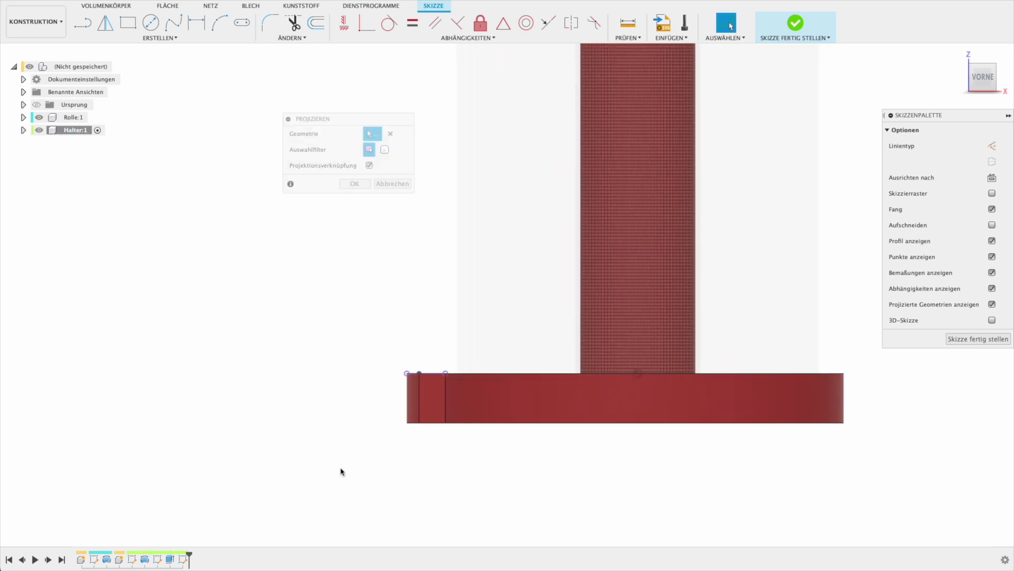
Draw a fit-point spline rising from the notch on the base up beside the column.
scroll(317, 306, down, 3)
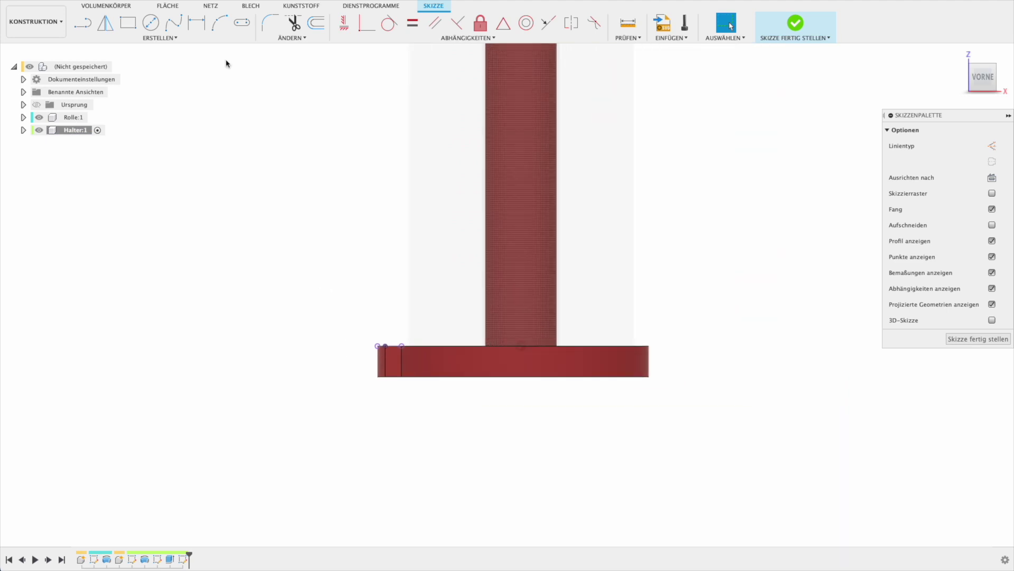
click(173, 23)
scroll(148, 346, up, 5)
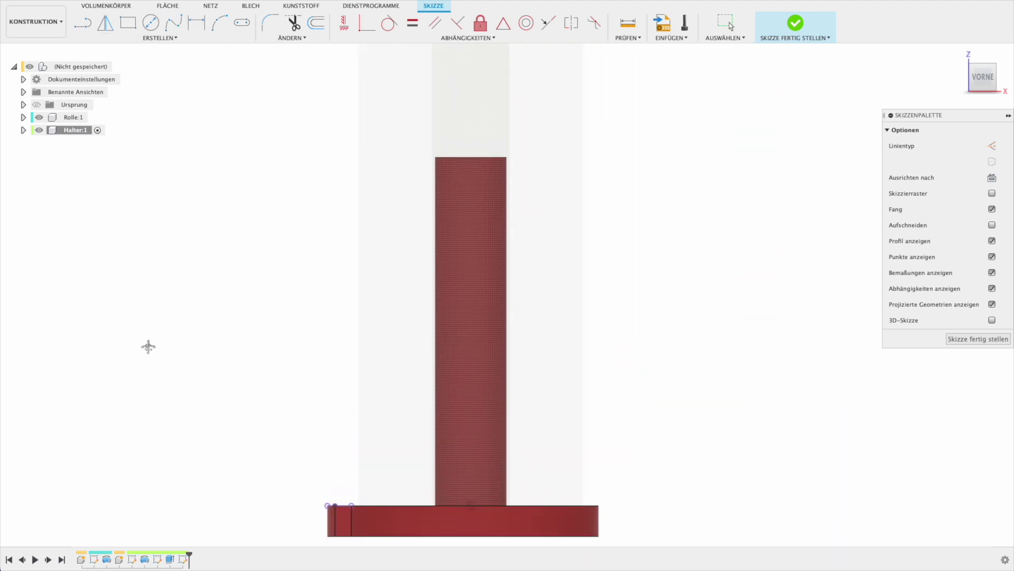
scroll(328, 525, up, 3)
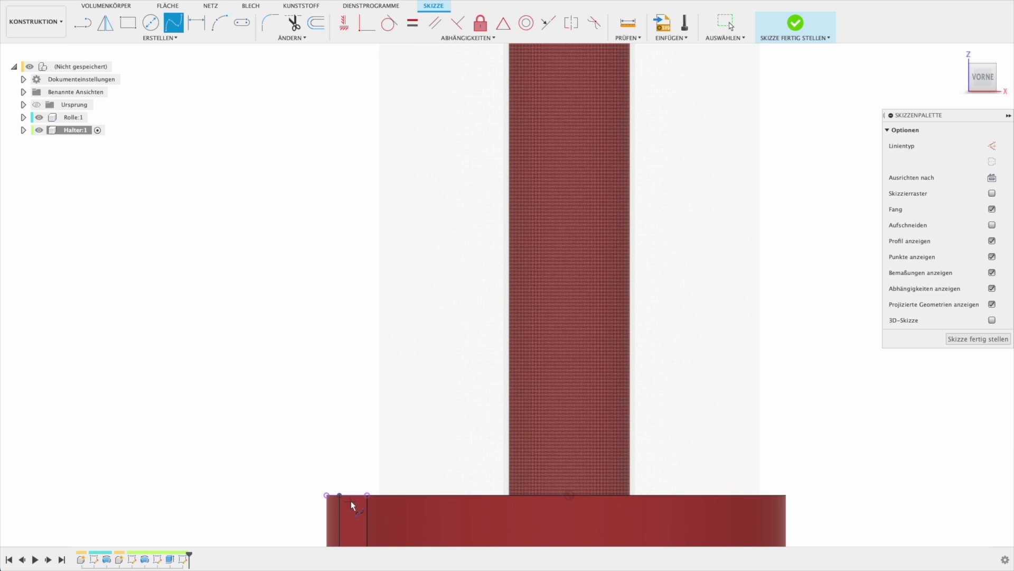
click(344, 495)
middle_drag(368, 344, 327, 445)
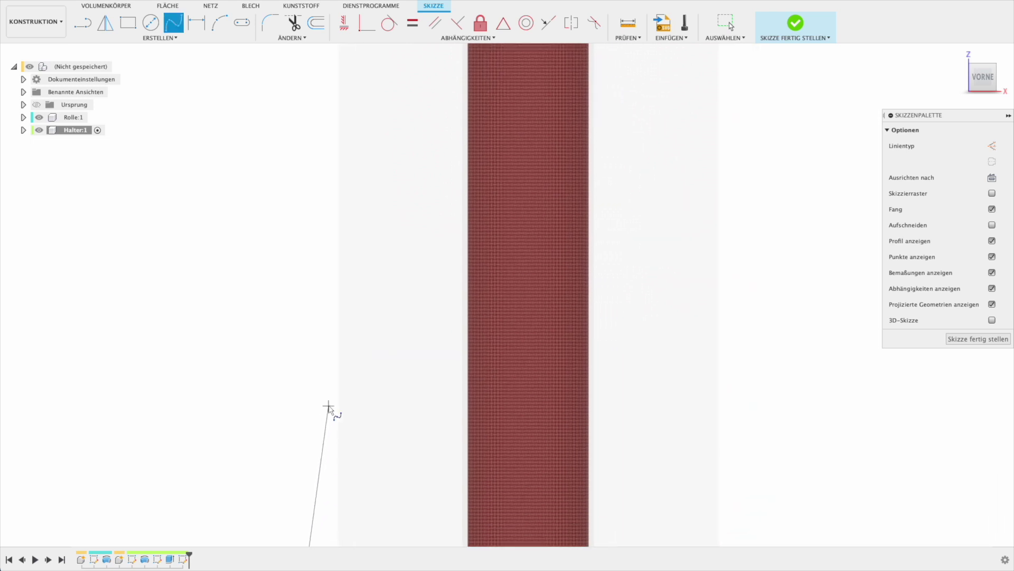
click(358, 347)
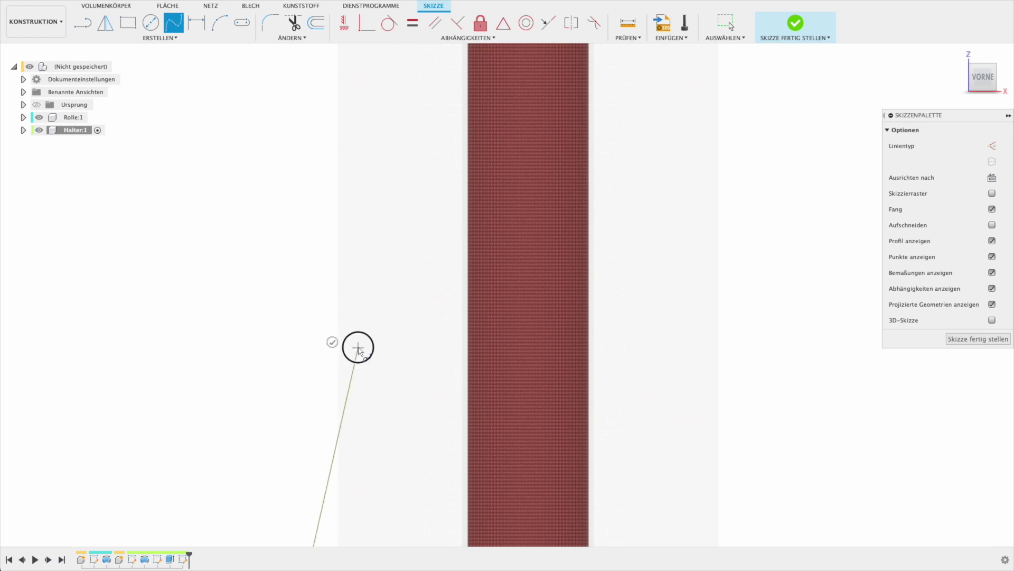
click(398, 188)
middle_drag(397, 188, 431, 310)
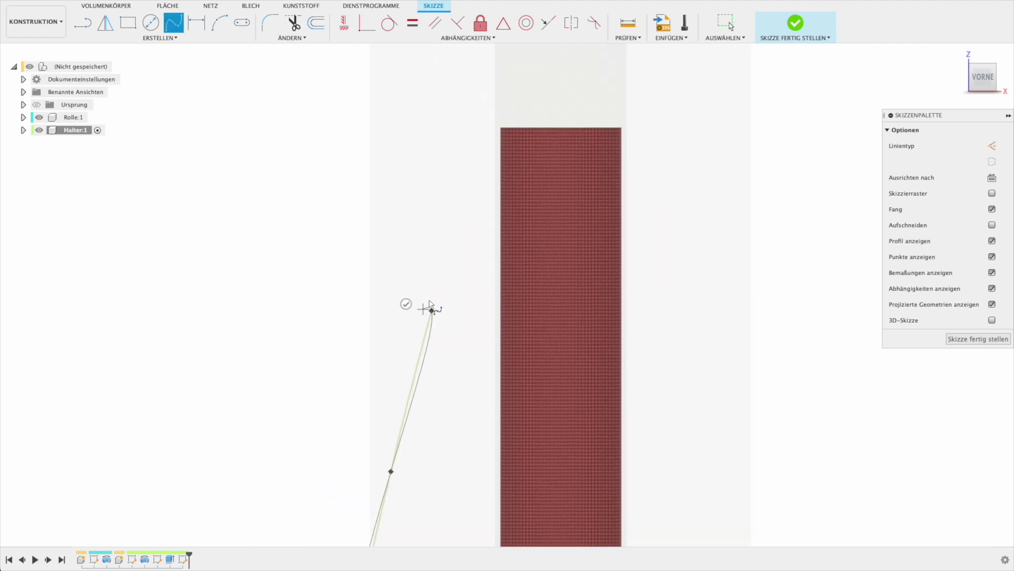
double_click(358, 149)
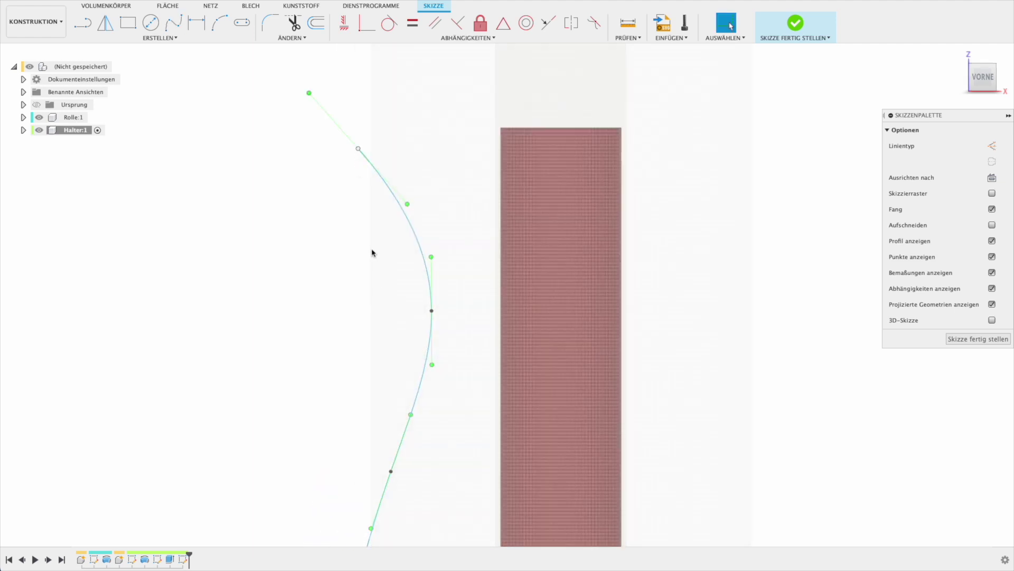
Hide the Rolle roll body and select the spline for editing.
scroll(374, 238, down, 3)
scroll(373, 285, down, 2)
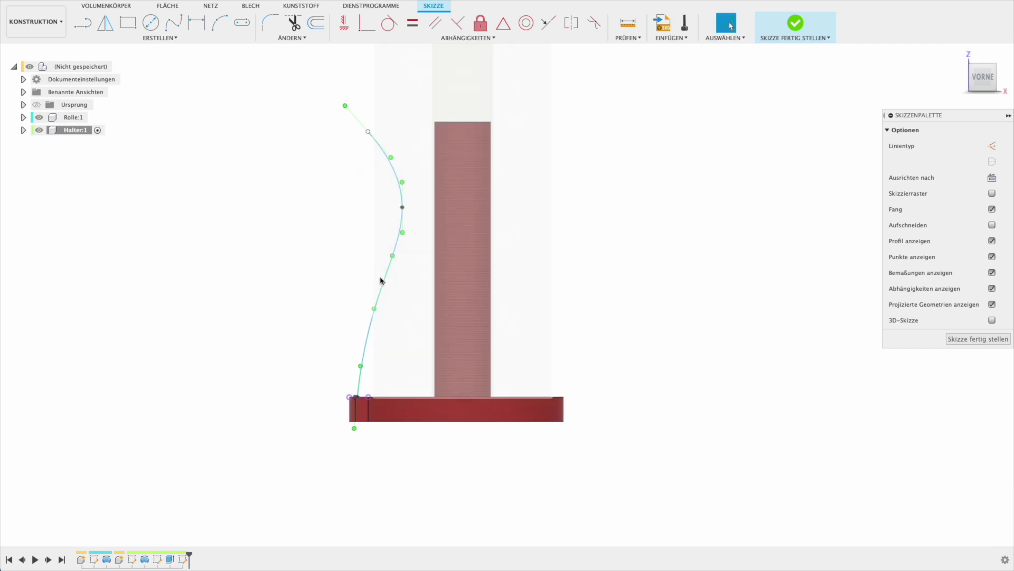
click(384, 284)
click(39, 118)
click(384, 290)
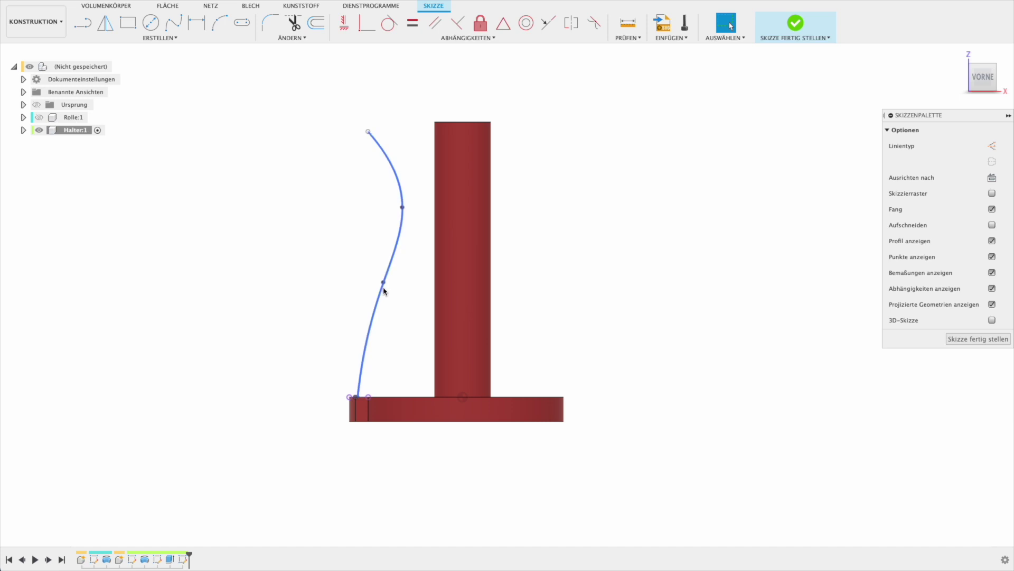
Drag the spline's fit points and top end into a smooth, gentle arc.
drag(384, 284, 394, 340)
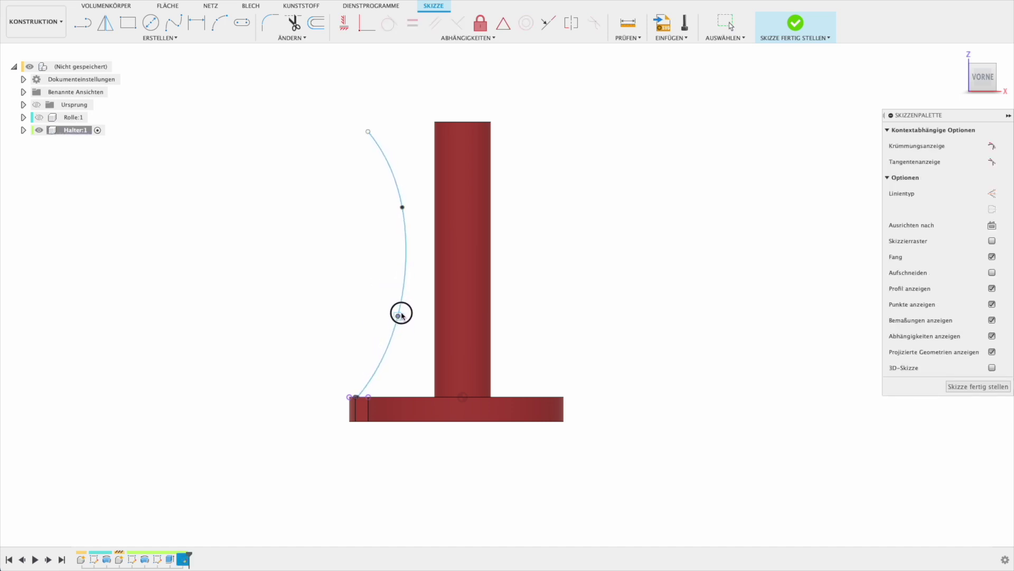
drag(394, 341, 404, 310)
drag(403, 208, 413, 234)
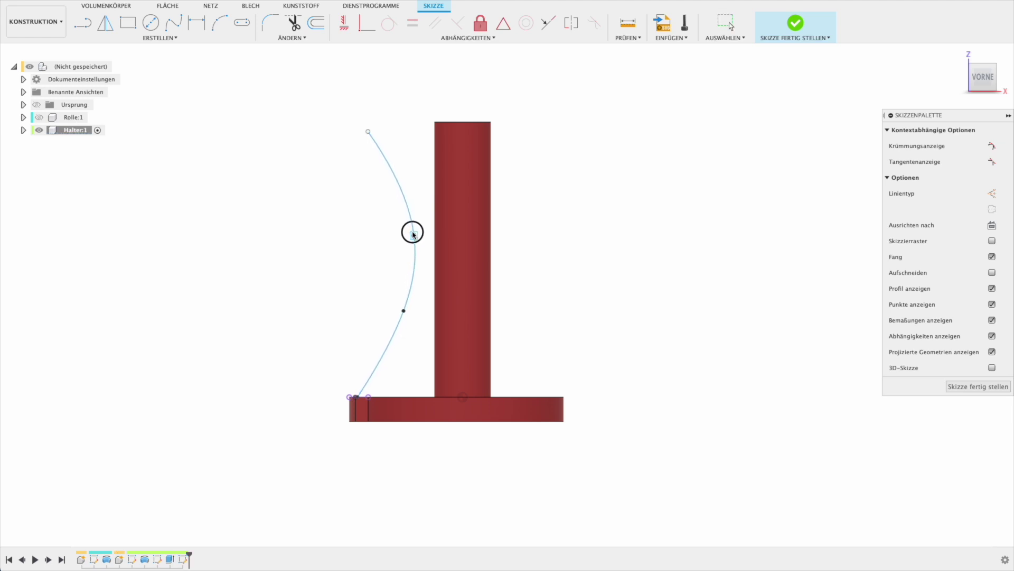
drag(368, 131, 406, 197)
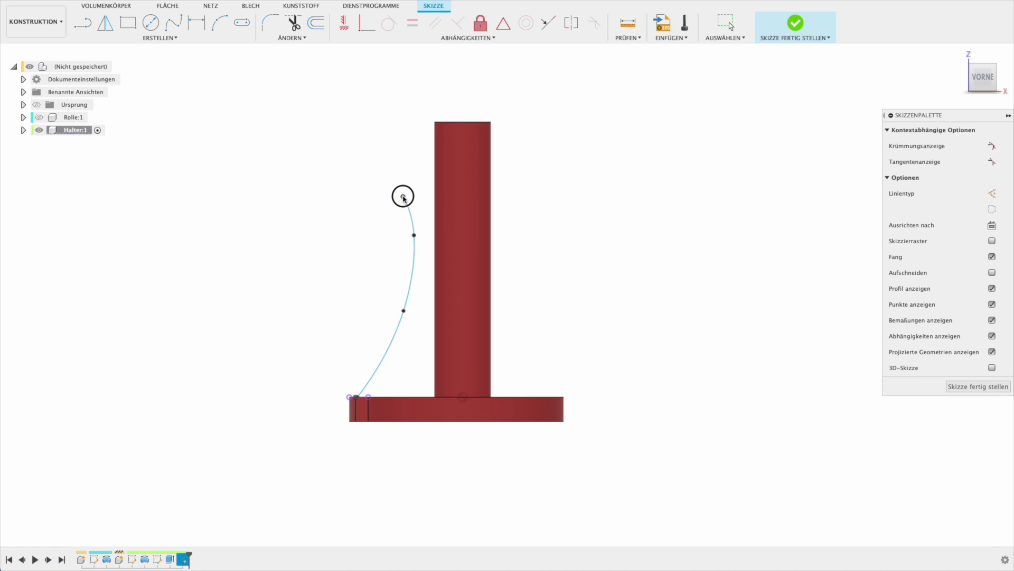
drag(402, 192, 389, 182)
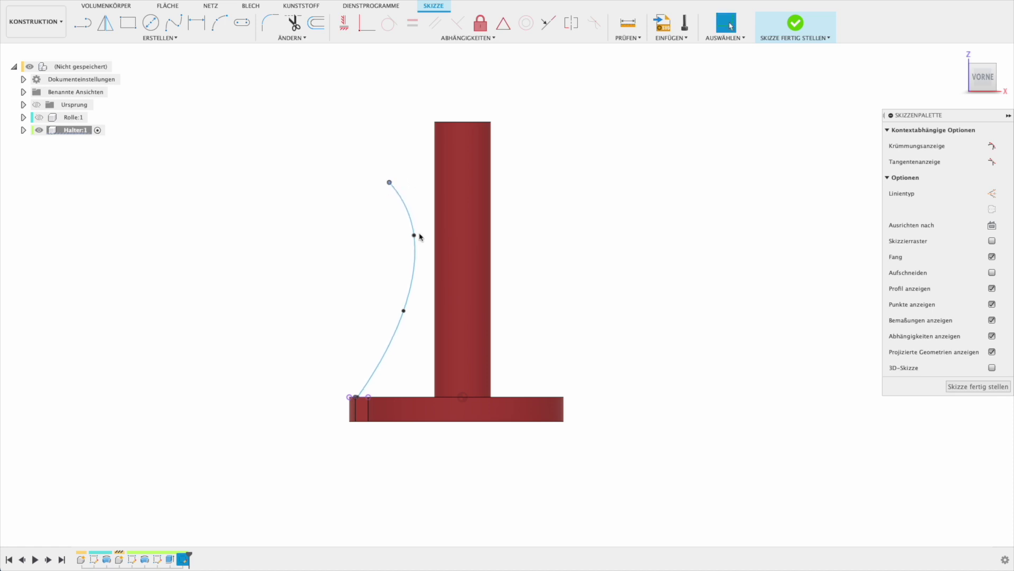
drag(416, 237, 404, 240)
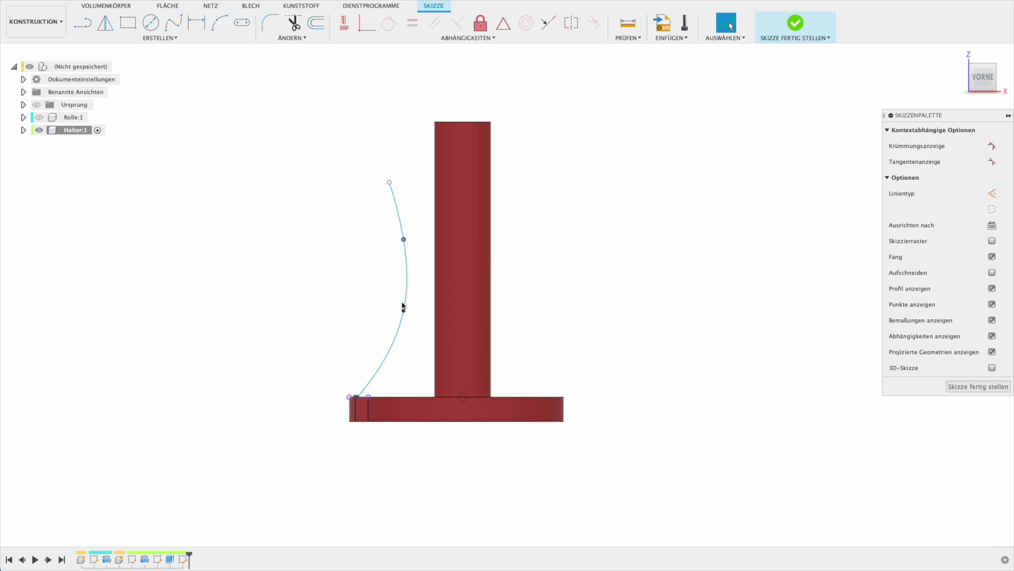
mouse_move(402, 311)
mouse_down()
mouse_move(392, 308)
mouse_move(398, 315)
mouse_up()
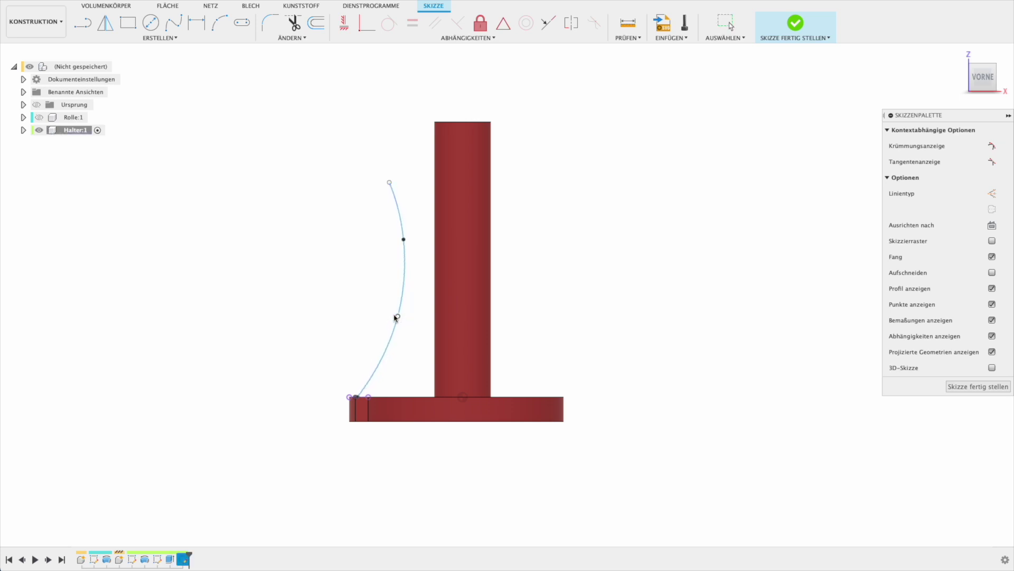
Convert the reshaped spline into a dashed construction curve.
click(335, 210)
click(403, 287)
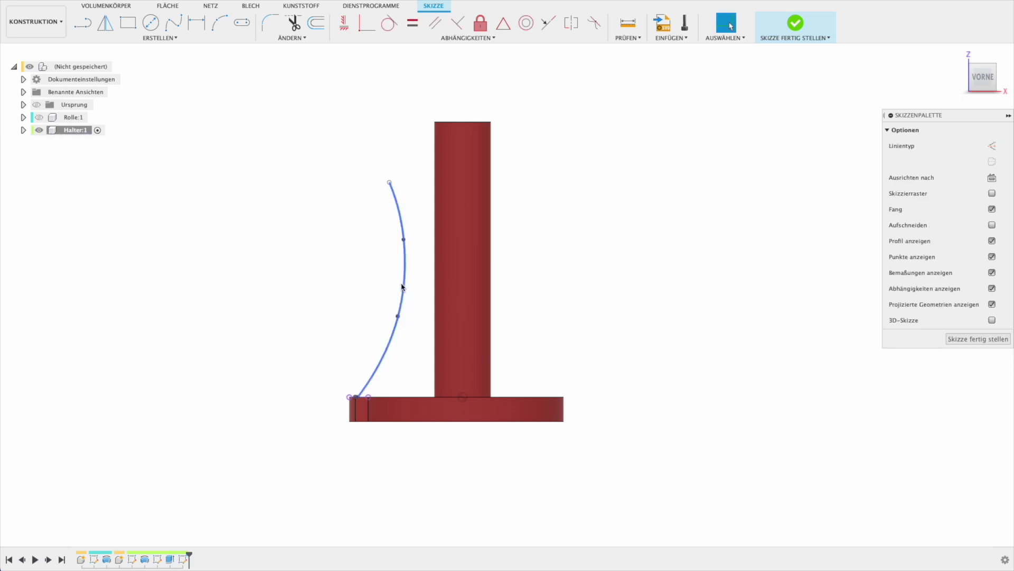
click(335, 294)
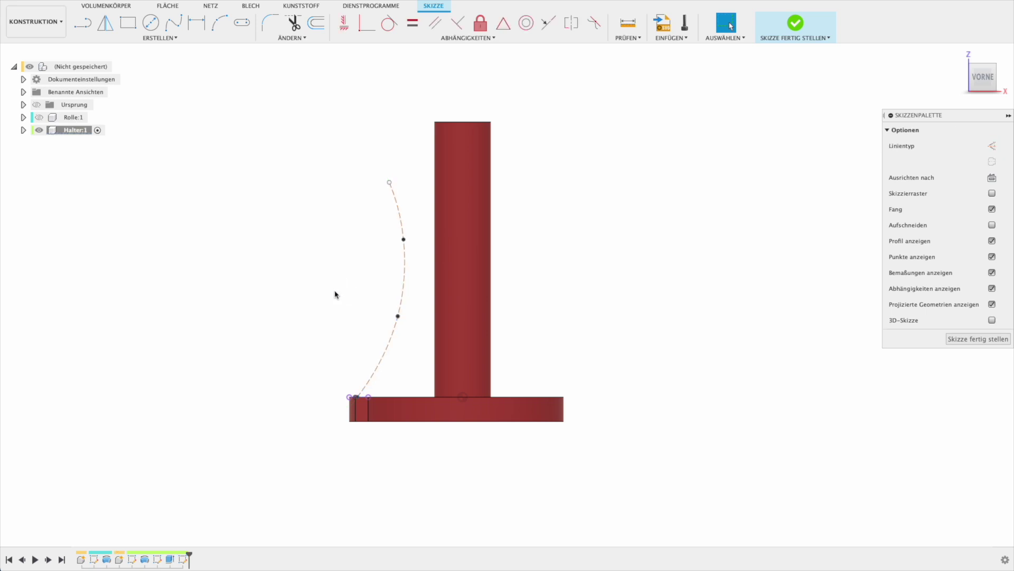
Offset the construction spline 1 mm to each side.
click(316, 22)
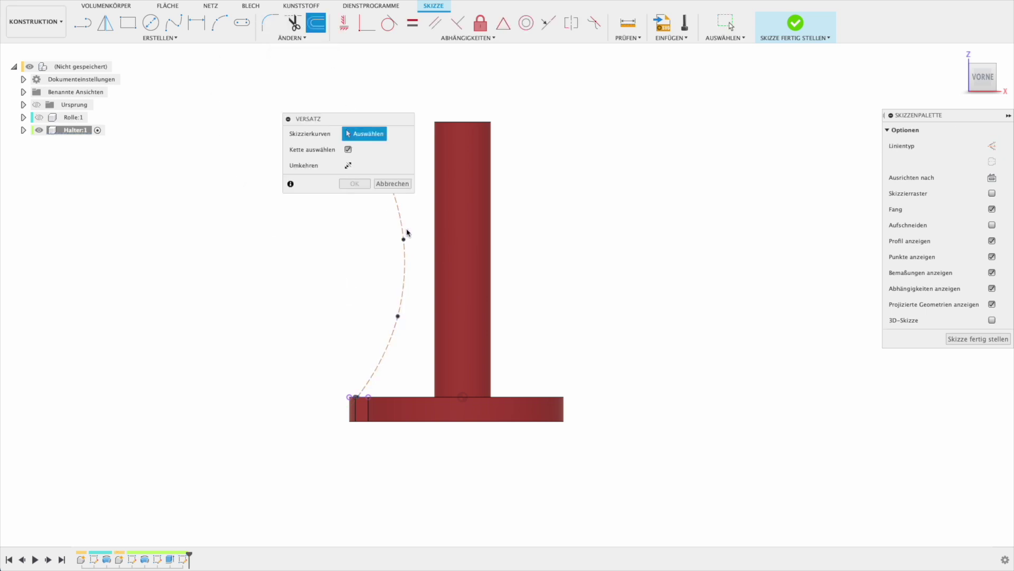
click(403, 224)
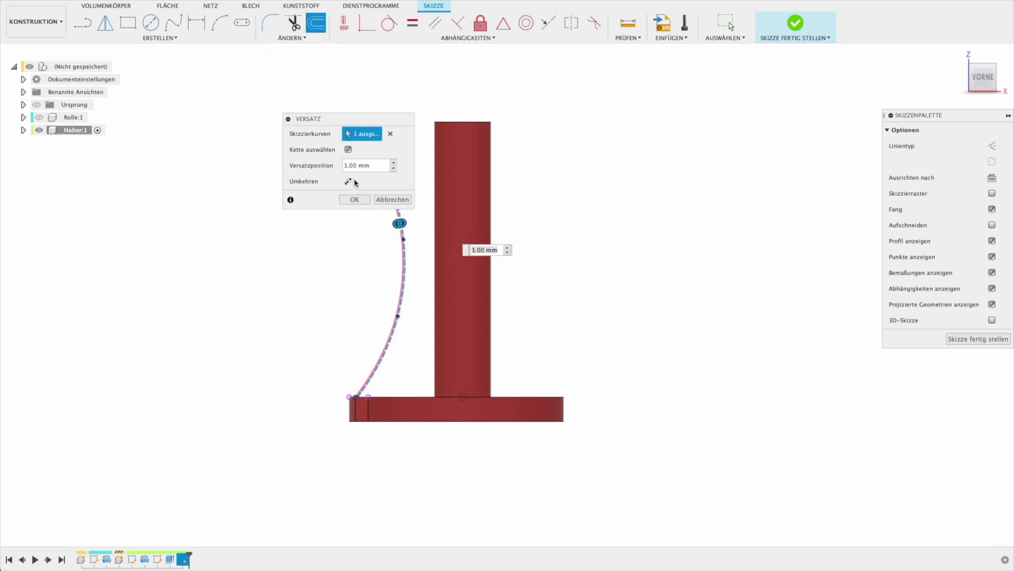
click(355, 199)
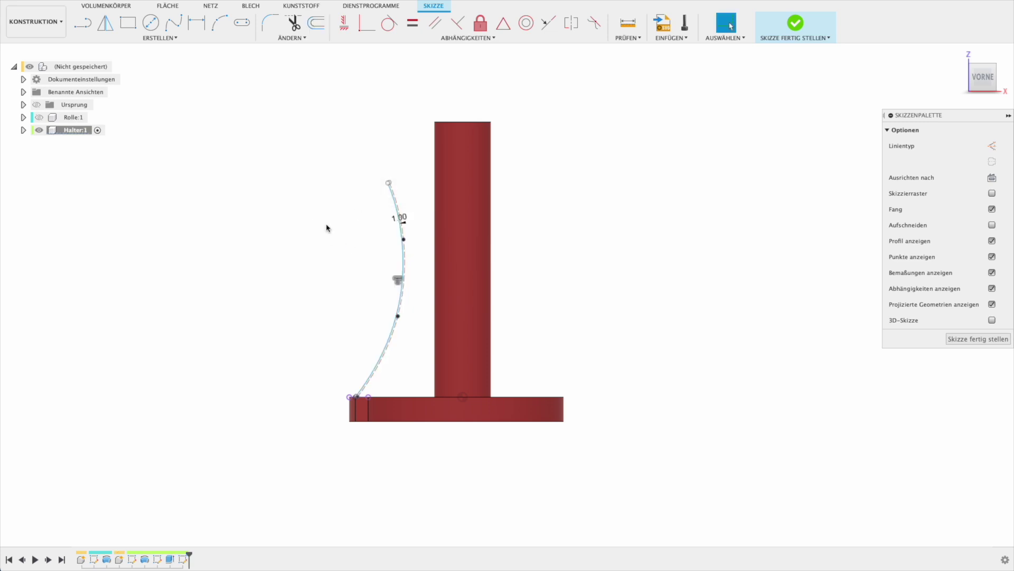
right_click(335, 226)
click(330, 191)
scroll(398, 222, up, 3)
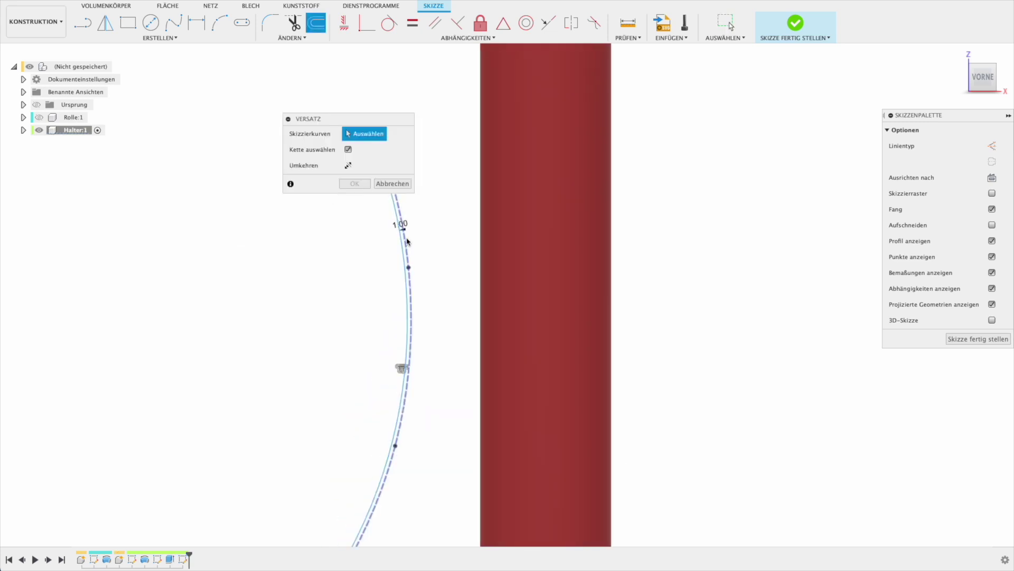
click(407, 238)
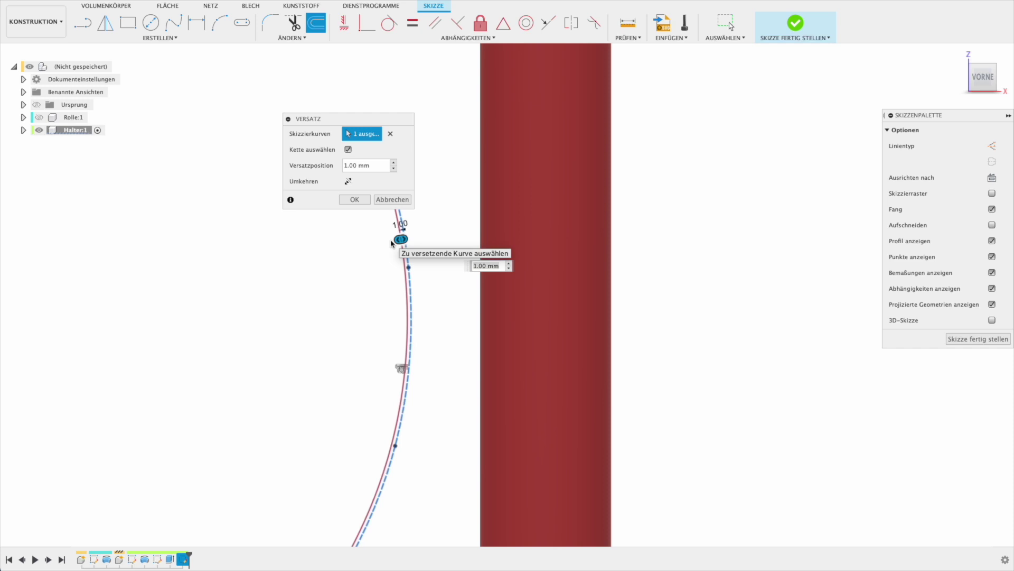
key(Return)
Draw a line across the bottom of the two offsets, closing the arm outline at the base.
scroll(331, 165, down, 3)
scroll(315, 221, up, 1)
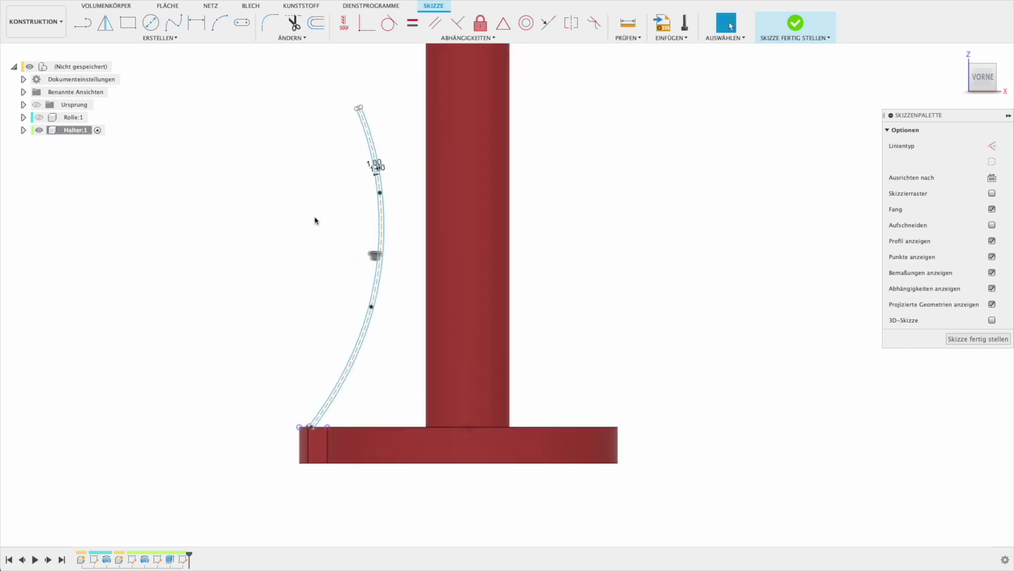
scroll(315, 221, up, 2)
scroll(314, 124, up, 1)
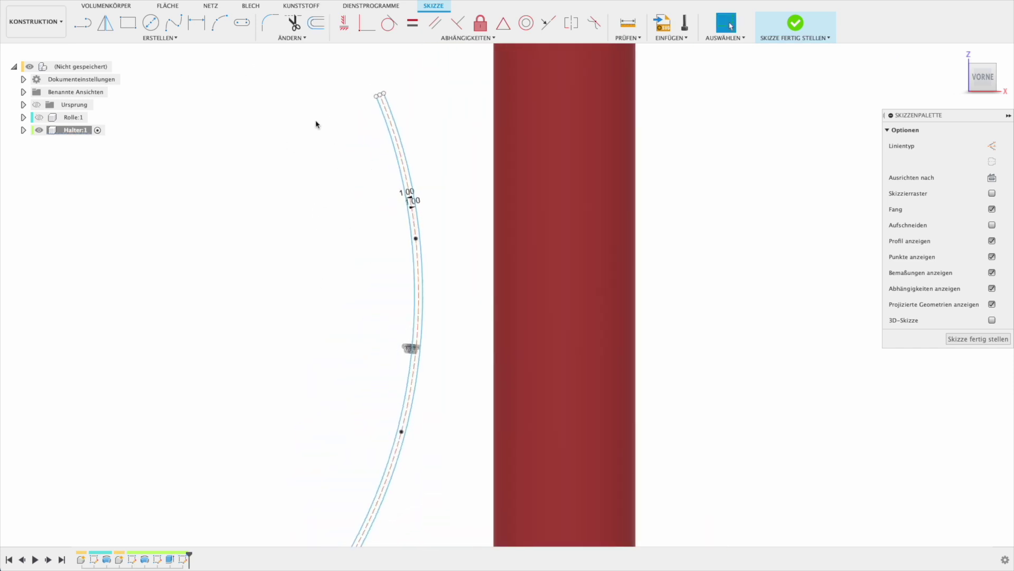
scroll(322, 129, up, 2)
scroll(325, 154, up, 1)
key(l)
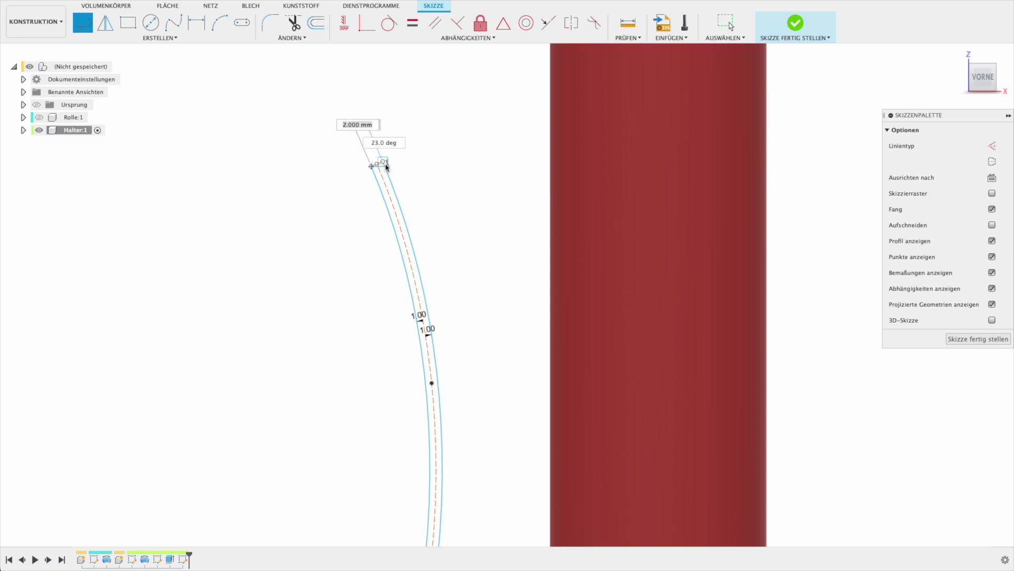
scroll(391, 155, down, 2)
scroll(395, 151, down, 2)
key(Escape)
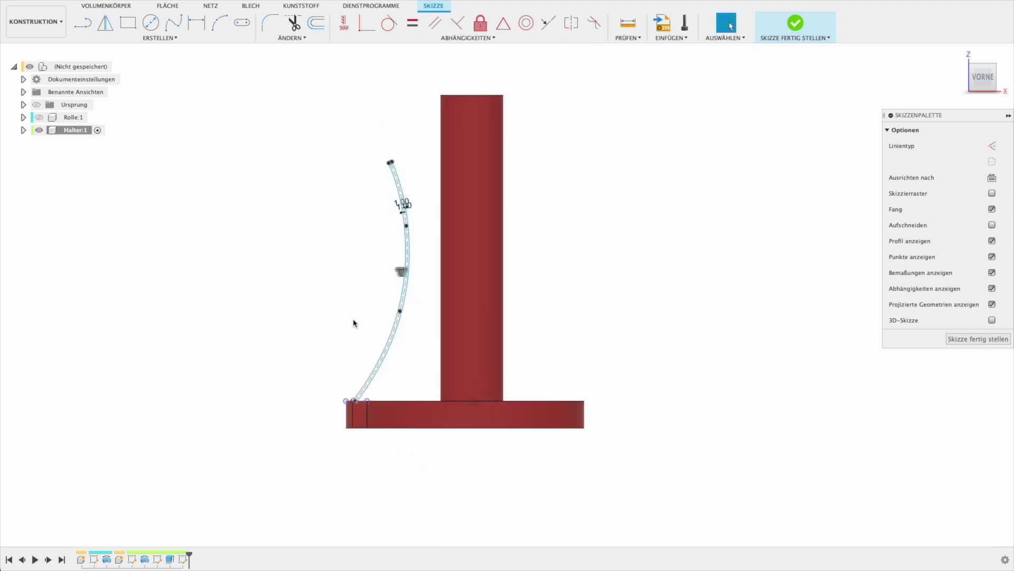
scroll(342, 367, up, 2)
scroll(328, 343, up, 1)
scroll(401, 175, up, 1)
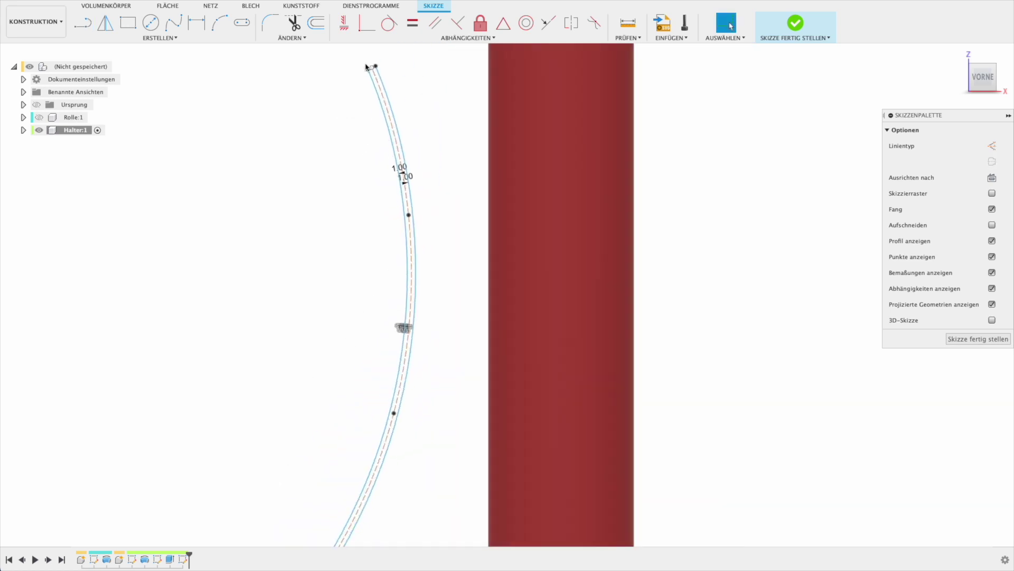
scroll(391, 132, up, 2)
scroll(383, 79, up, 1)
scroll(374, 96, down, 1)
scroll(340, 294, down, 4)
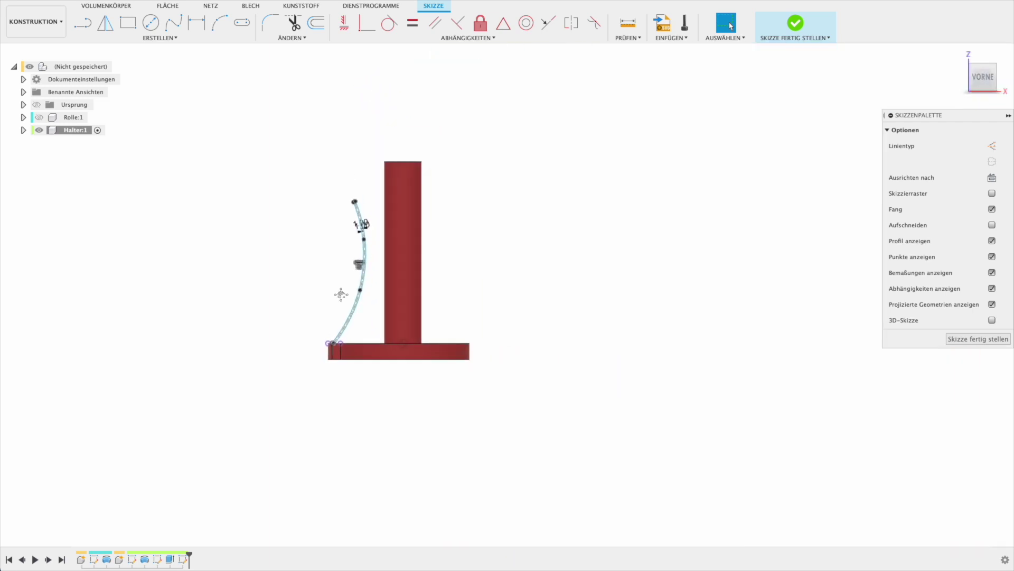
scroll(317, 254, up, 3)
scroll(383, 281, up, 2)
scroll(423, 296, up, 2)
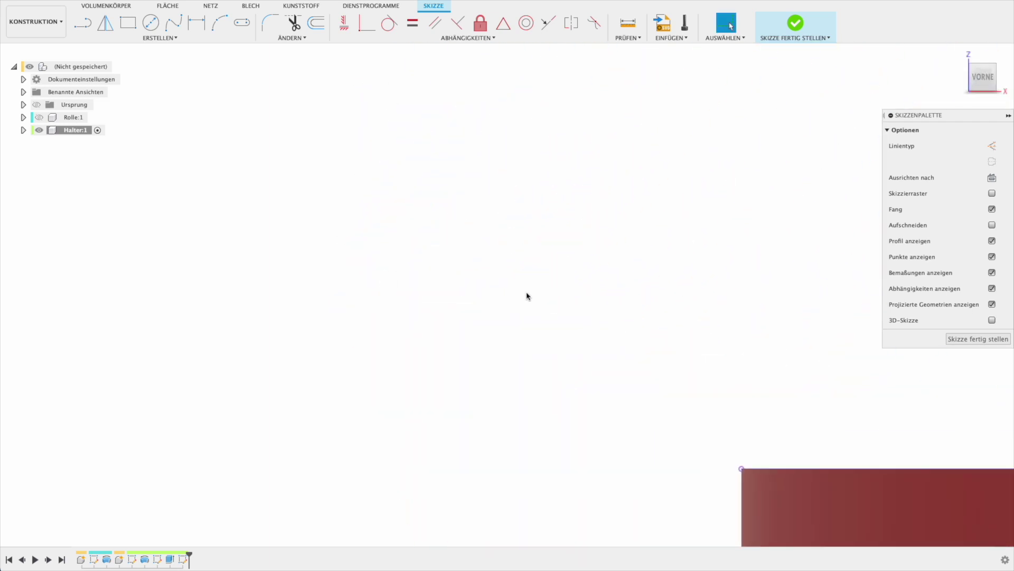
scroll(356, 158, down, 2)
middle_drag(484, 184, 372, 185)
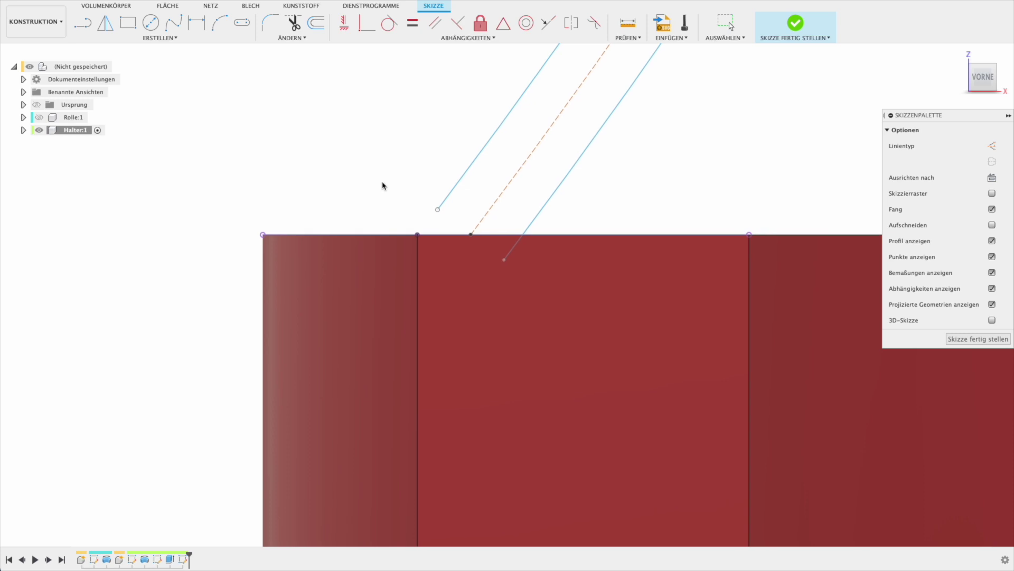
click(439, 302)
key(Escape)
Zoom out to show the whole base and column, then select the thin arm profile.
scroll(446, 273, down, 5)
scroll(447, 266, down, 4)
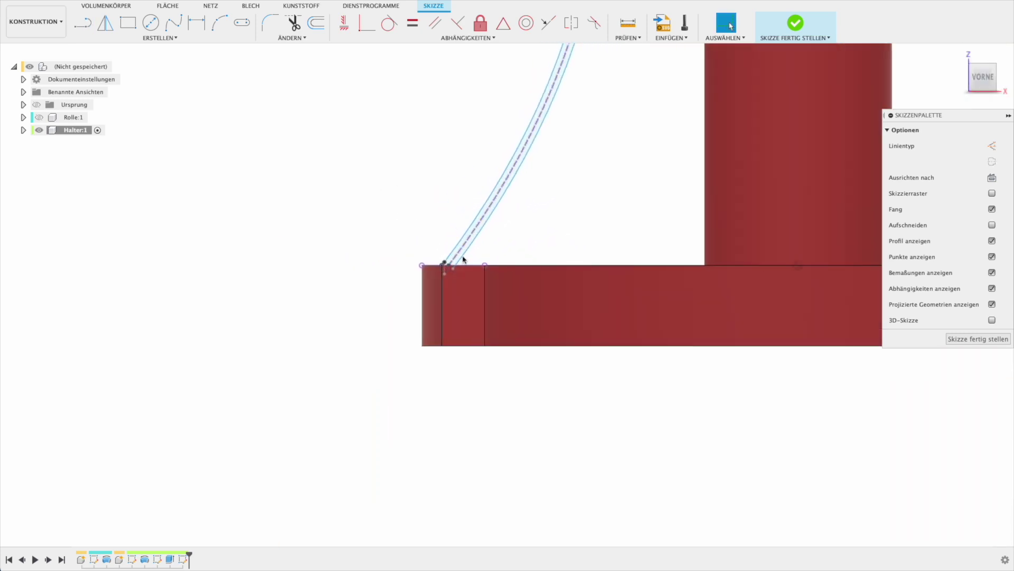
middle_drag(528, 249, 428, 311)
scroll(428, 311, down, 3)
middle_drag(448, 272, 380, 383)
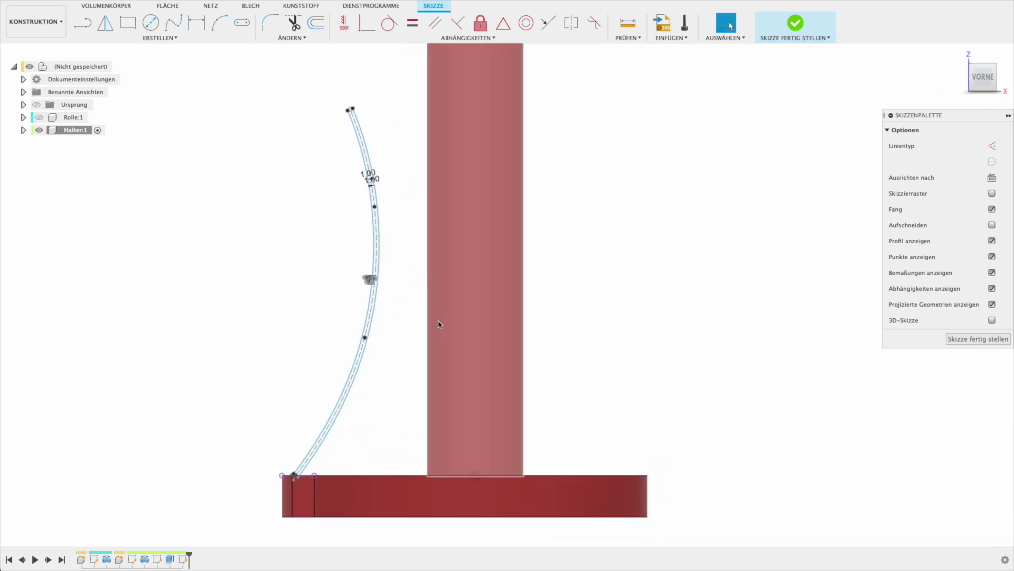
click(999, 342)
Extrude the arm profile symmetrically -22.50 mm as a new body.
key(e)
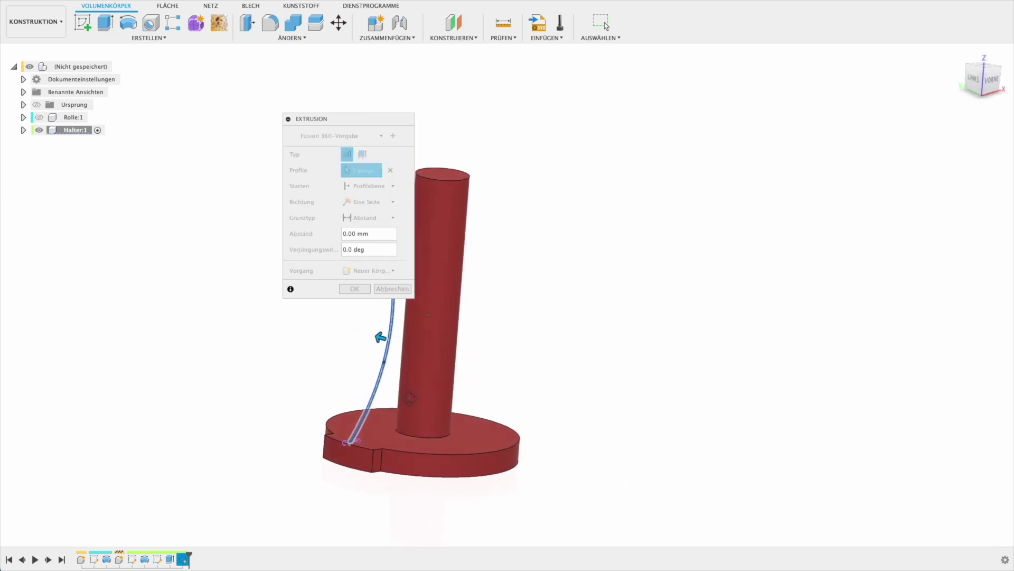
click(369, 202)
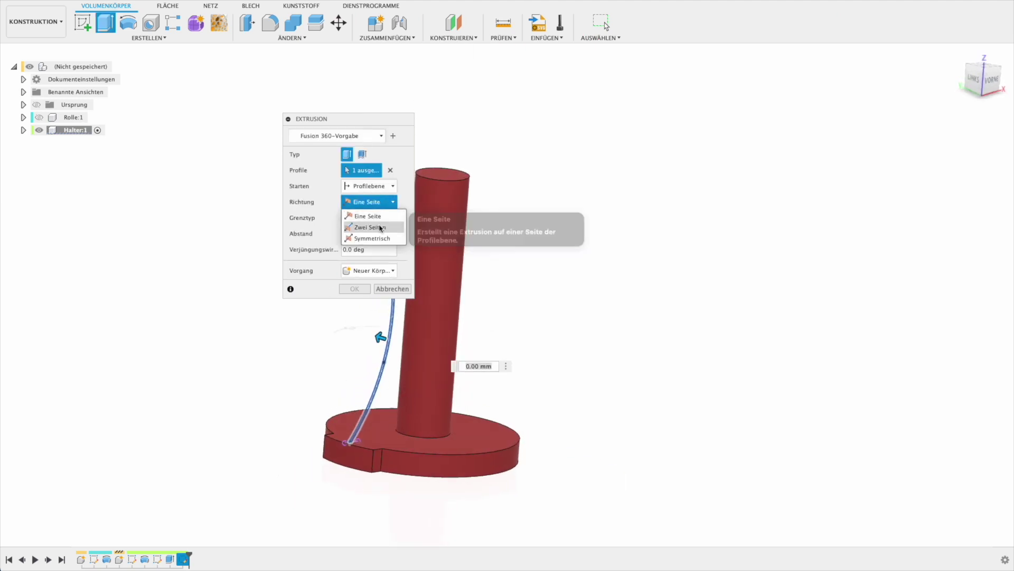
click(377, 238)
drag(382, 336, 362, 459)
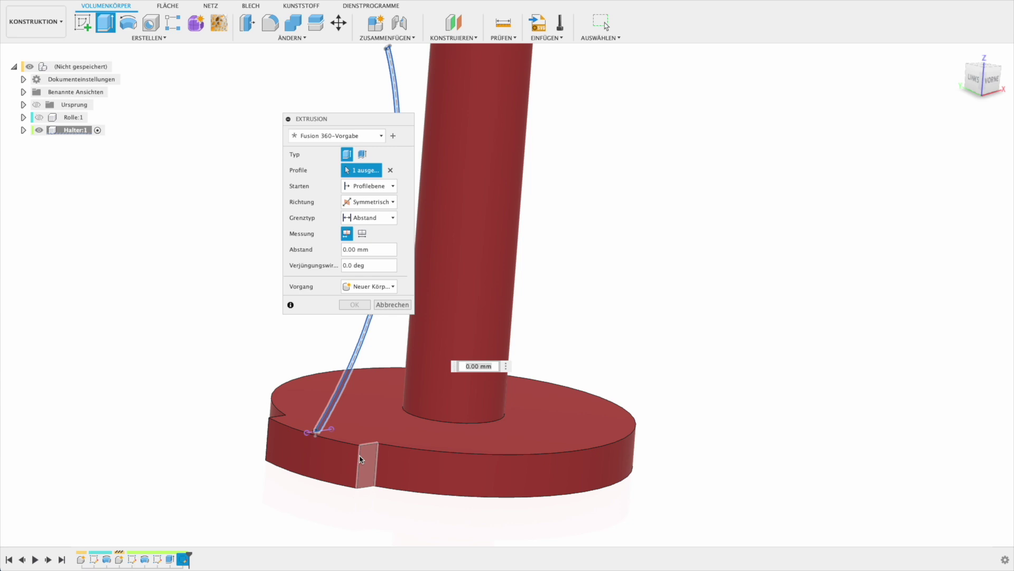
shift+middle_drag(389, 441, 363, 455)
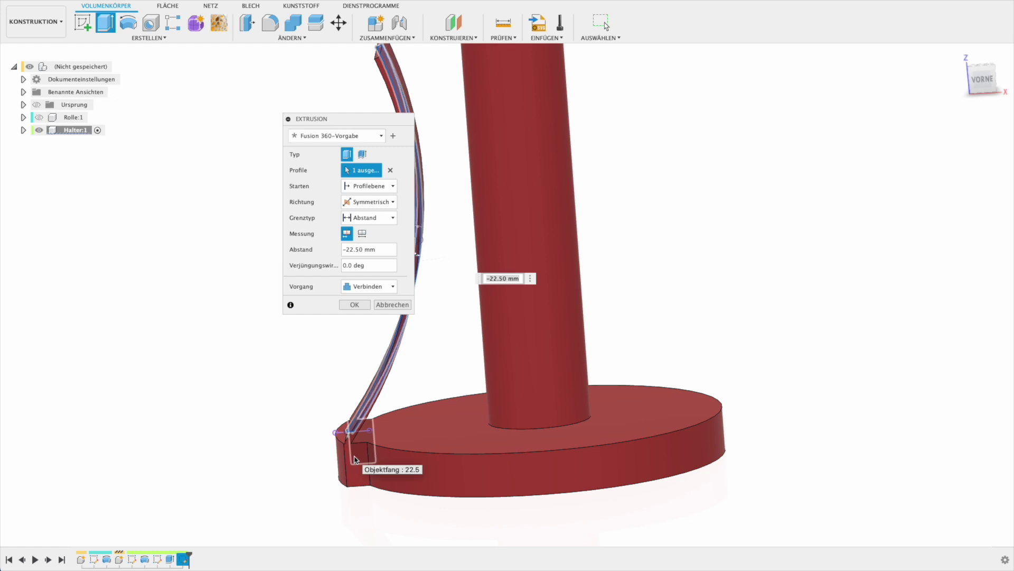
click(362, 288)
click(369, 333)
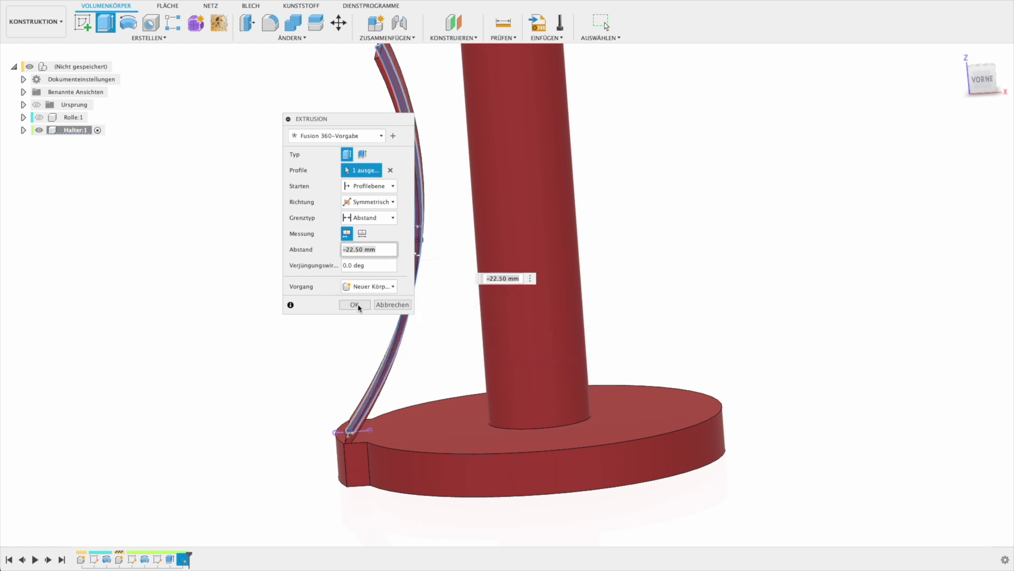
click(355, 305)
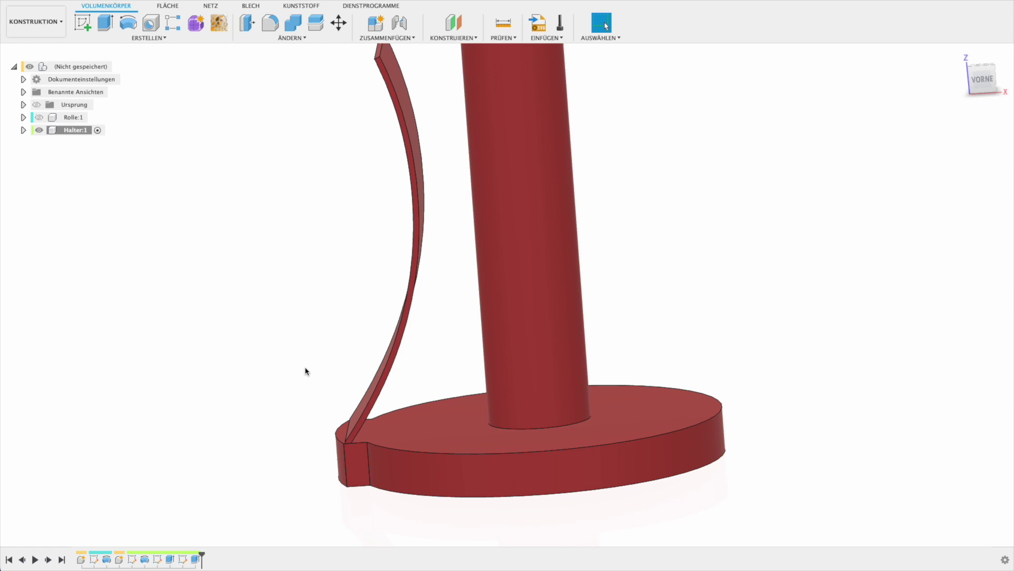
Move the arm body point-to-point so its bottom corner sits on the base's front corner.
scroll(305, 371, up, 3)
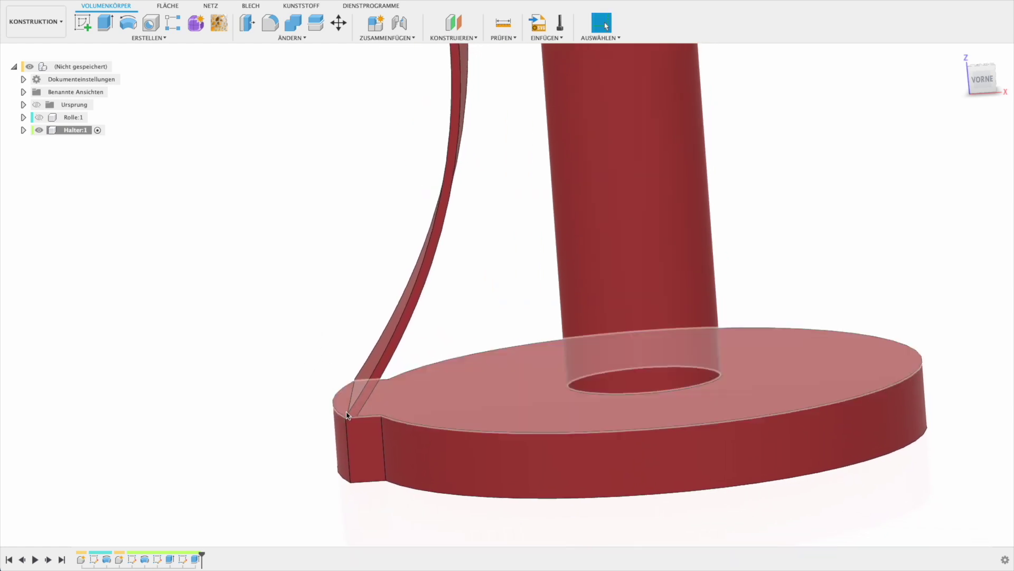
drag(359, 419, 320, 416)
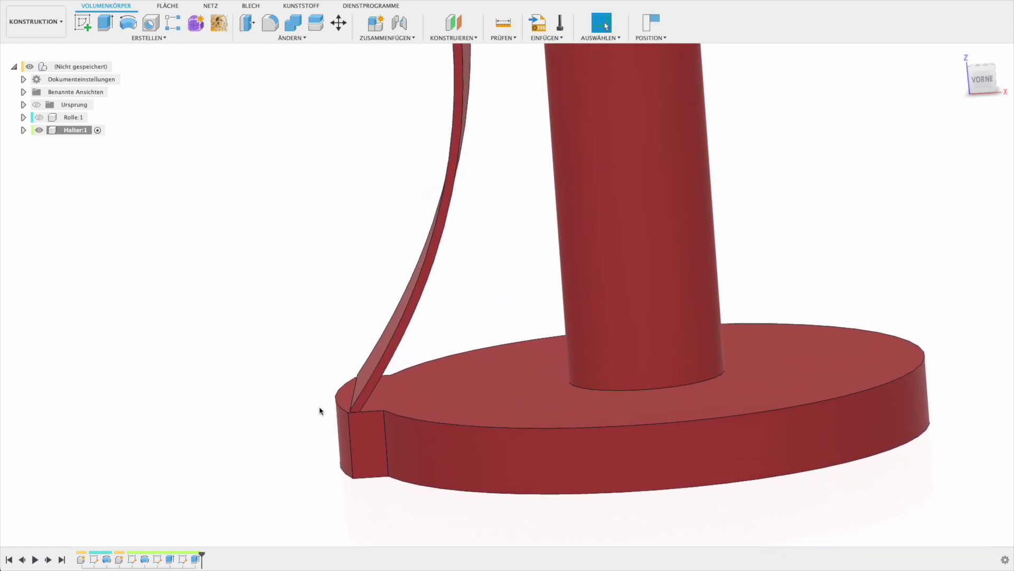
click(339, 22)
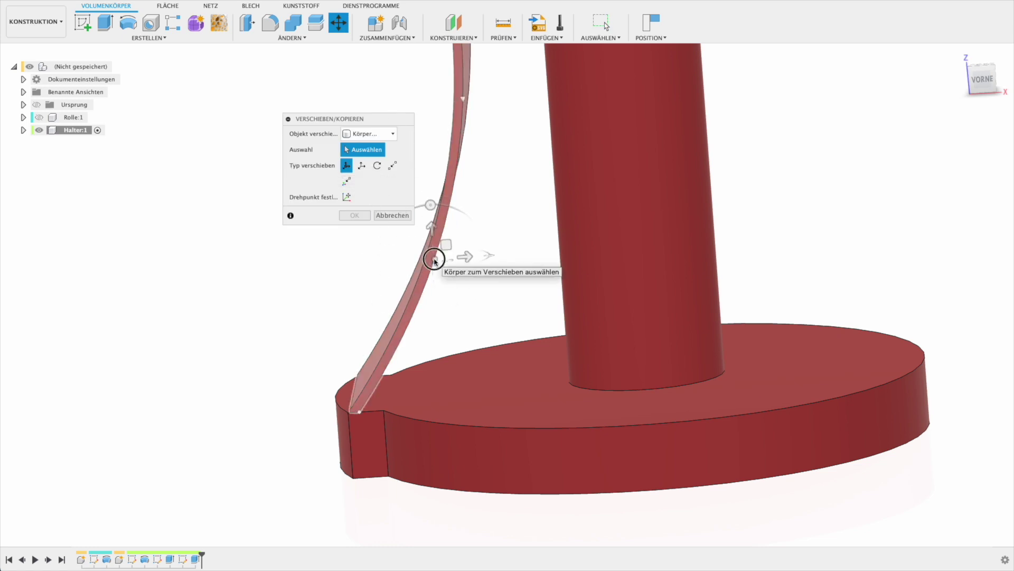
click(437, 256)
click(392, 165)
scroll(371, 420, up, 3)
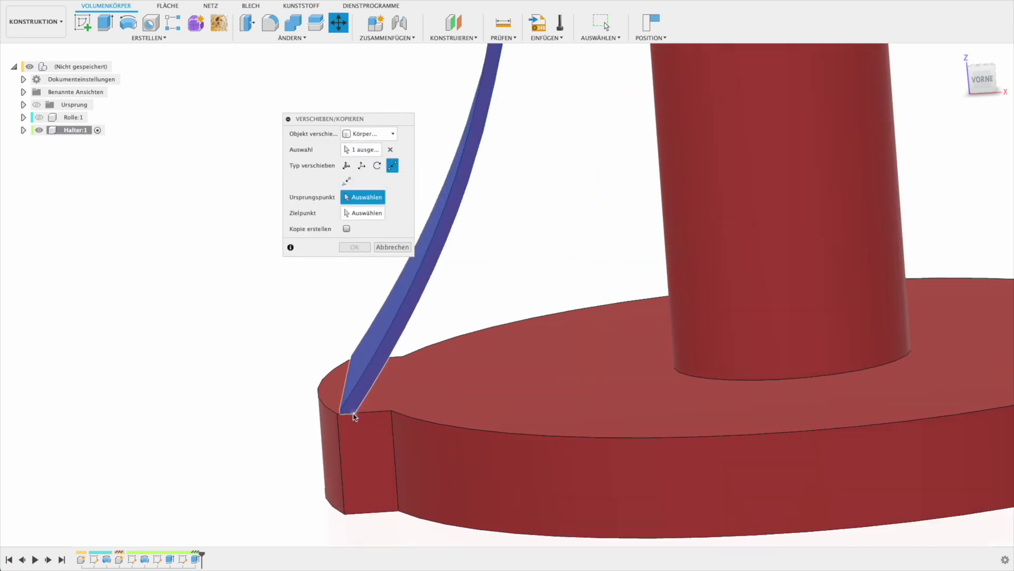
click(353, 416)
click(391, 412)
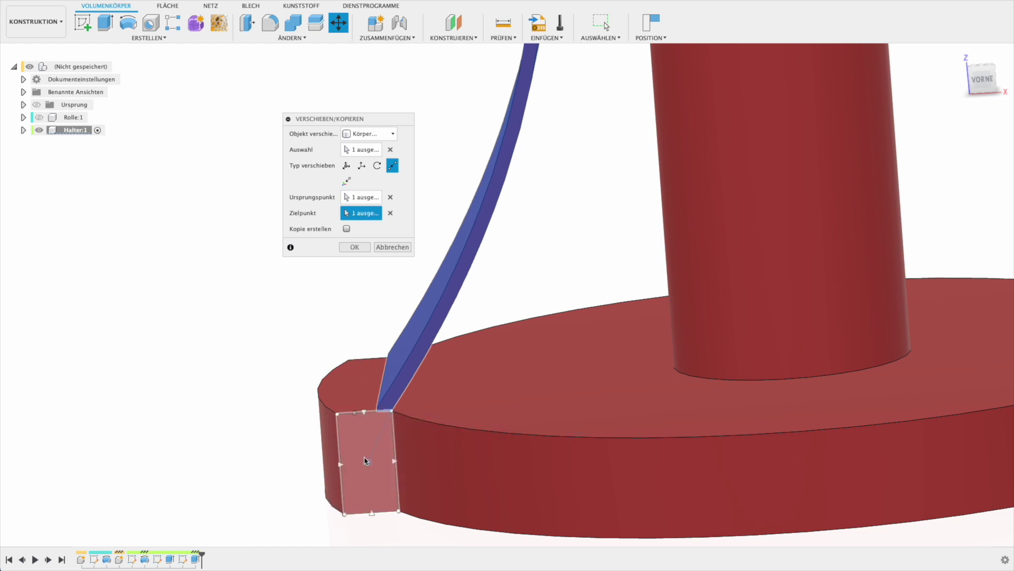
Free-move the arm -3 mm along X and confirm the move.
scroll(373, 455, up, 1)
scroll(386, 441, up, 1)
scroll(388, 438, down, 1)
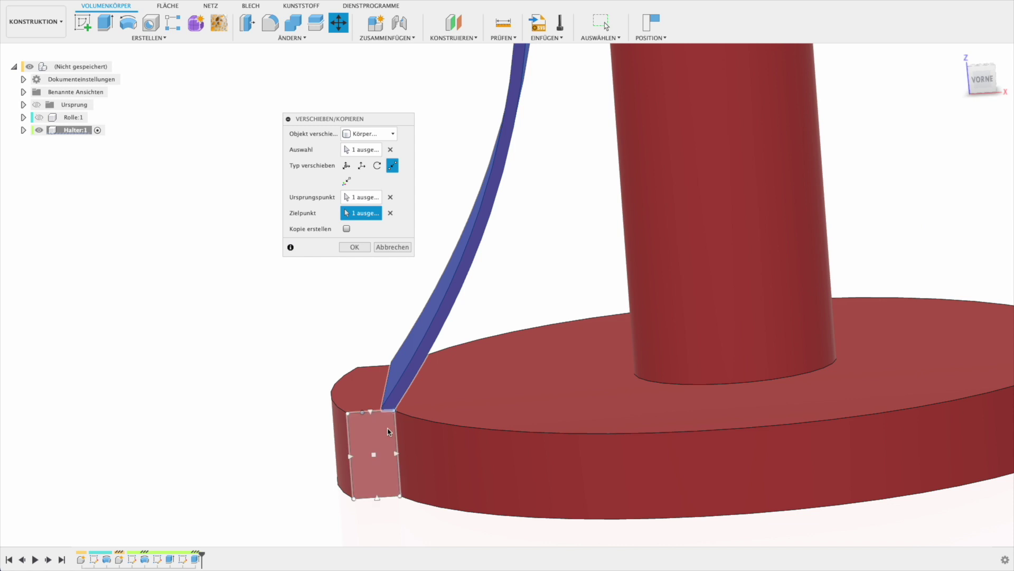
scroll(386, 436, down, 1)
scroll(385, 433, down, 1)
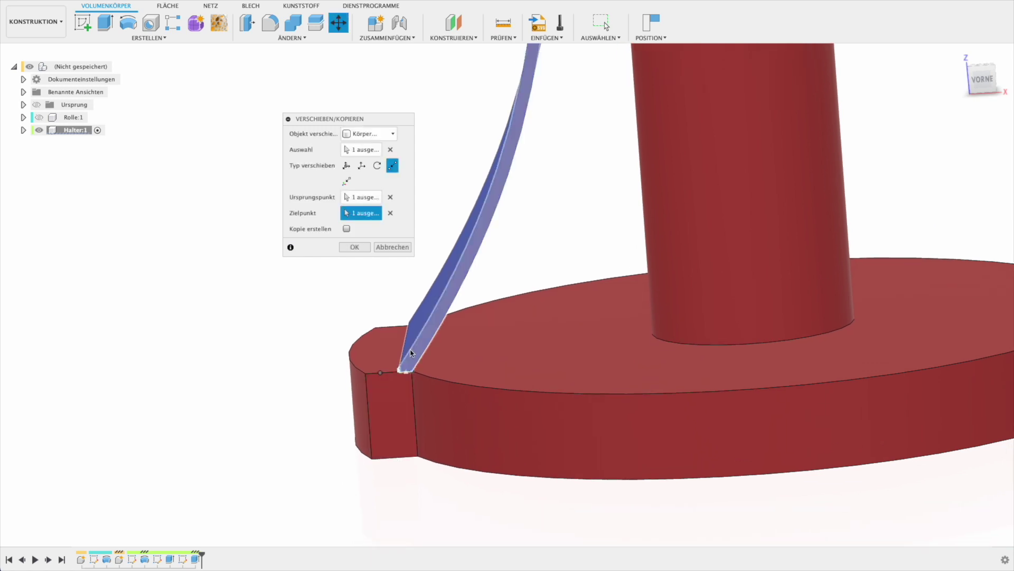
click(347, 166)
drag(433, 370, 418, 372)
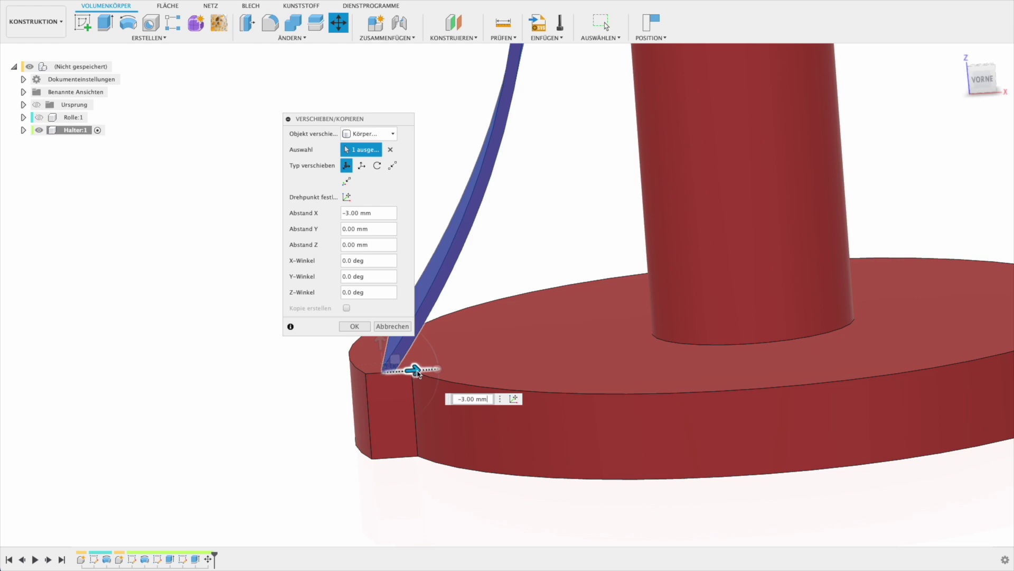
shift+middle_drag(418, 372, 406, 383)
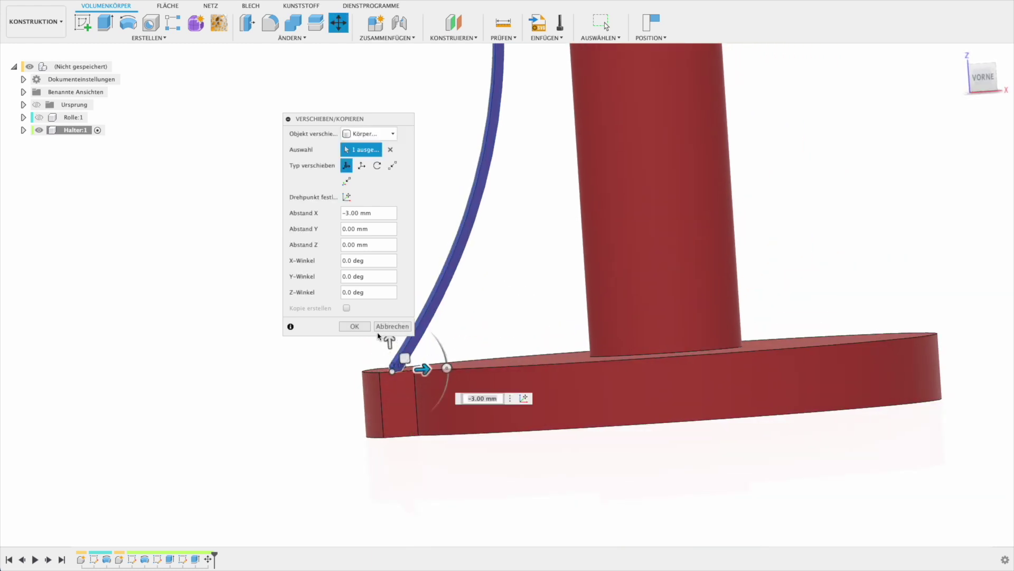
click(355, 326)
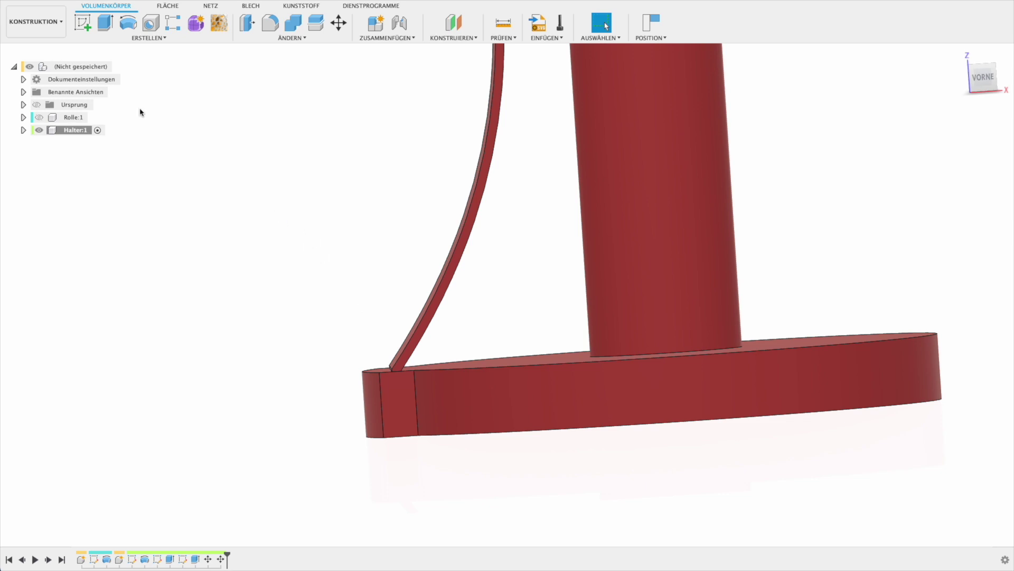
Start a new sketch on the base's front face.
click(83, 22)
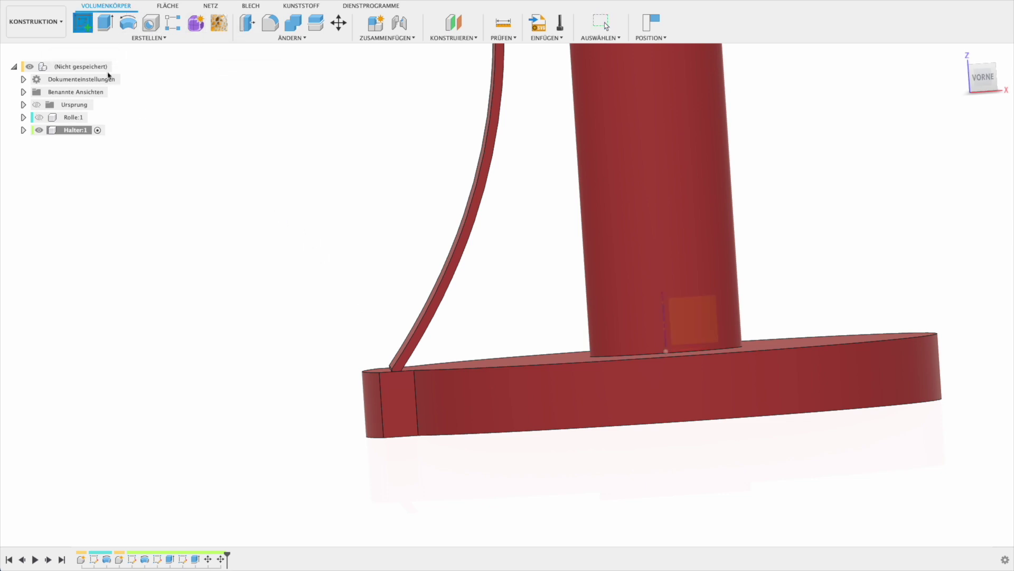
click(391, 373)
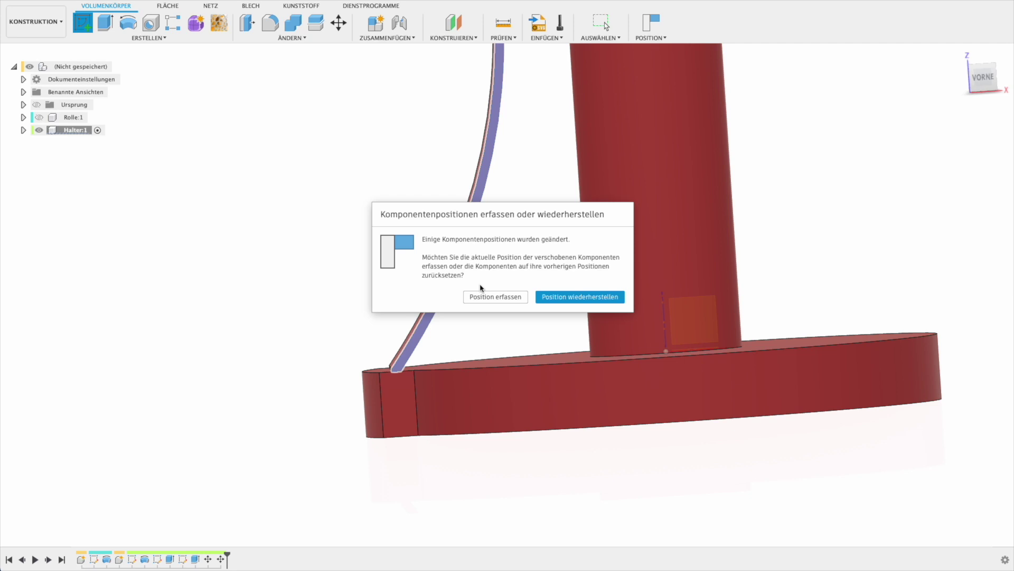
click(501, 299)
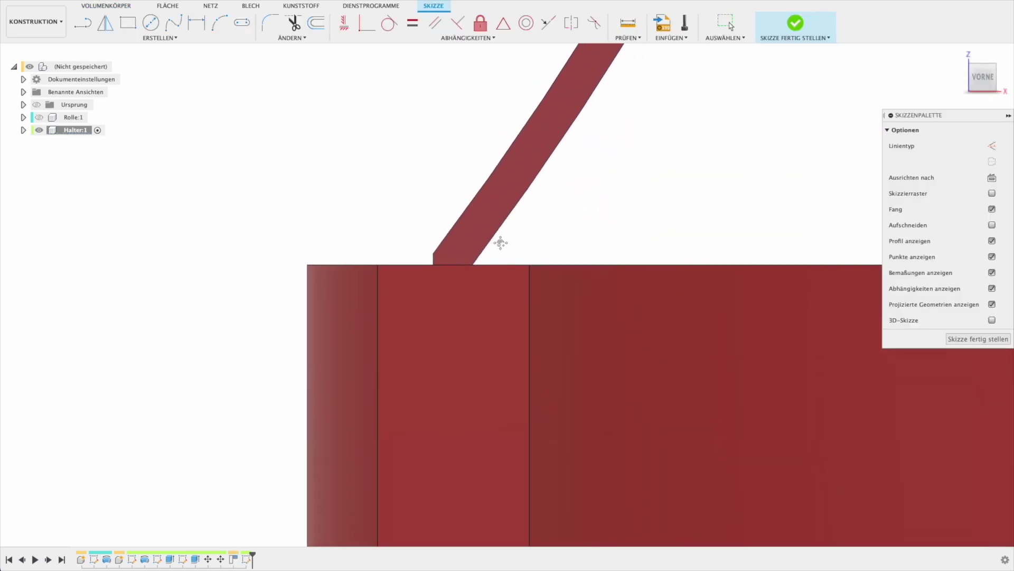
key(l)
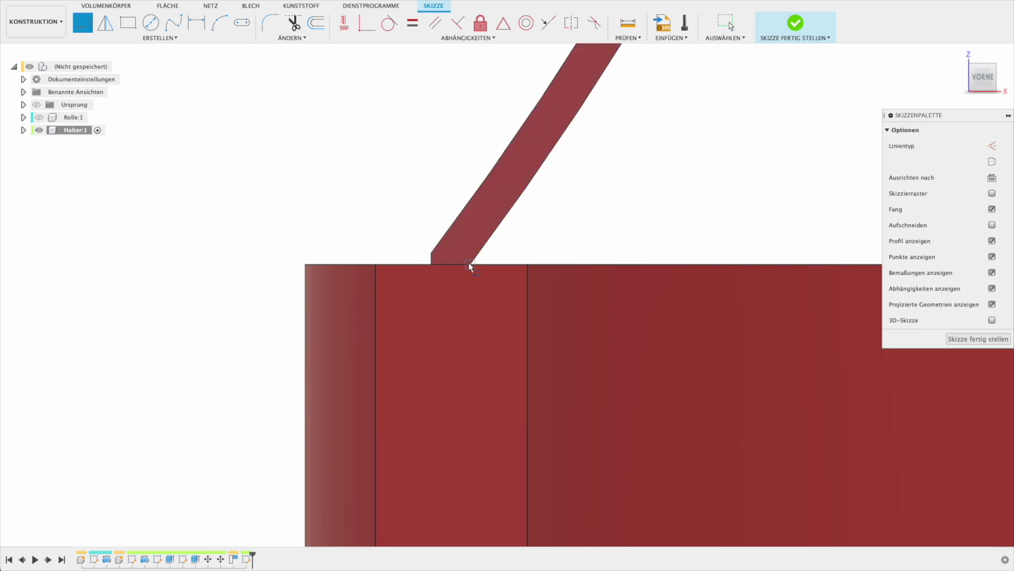
click(470, 264)
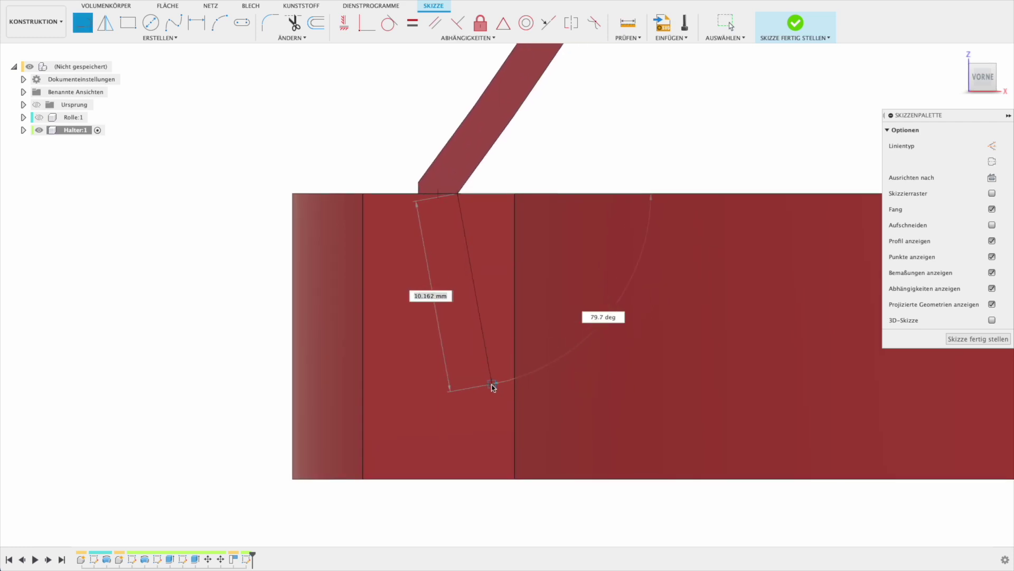
click(500, 404)
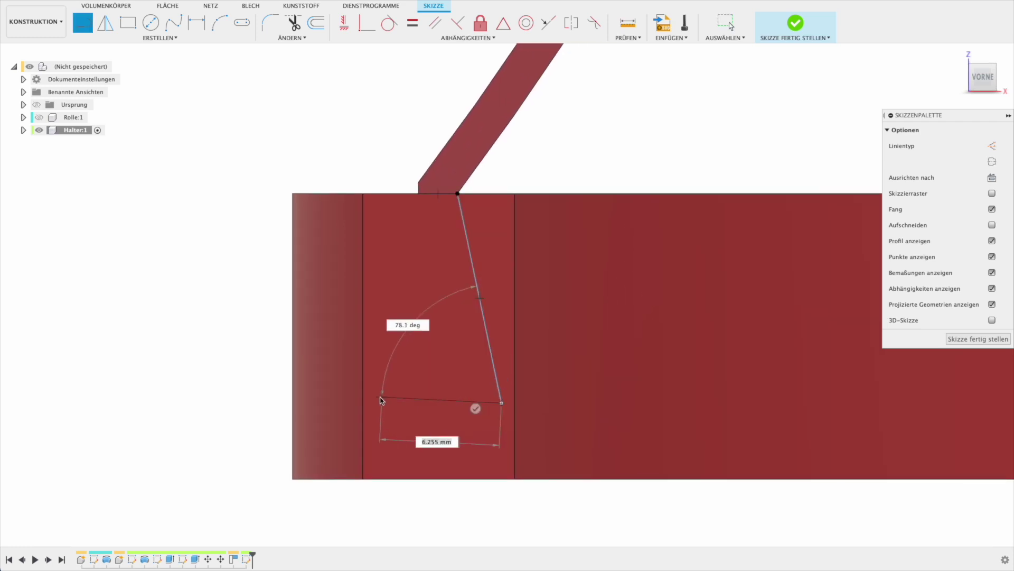
click(378, 402)
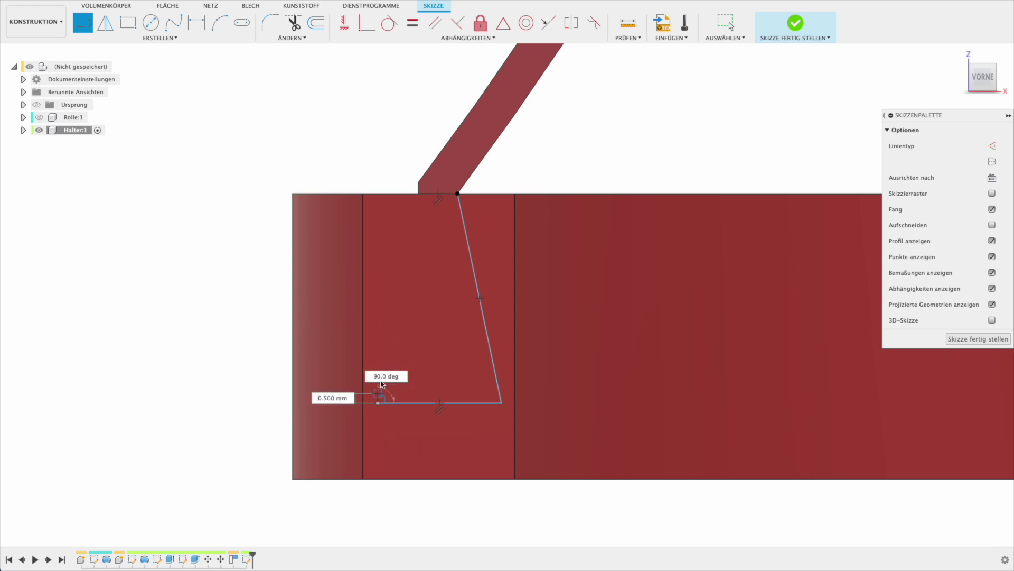
click(420, 197)
scroll(430, 213, down, 3)
key(Escape)
scroll(465, 180, down, 2)
mouse_move(487, 149)
middle_down()
mouse_move(403, 222)
mouse_move(331, 381)
middle_up()
scroll(407, 218, down, 3)
scroll(418, 210, down, 2)
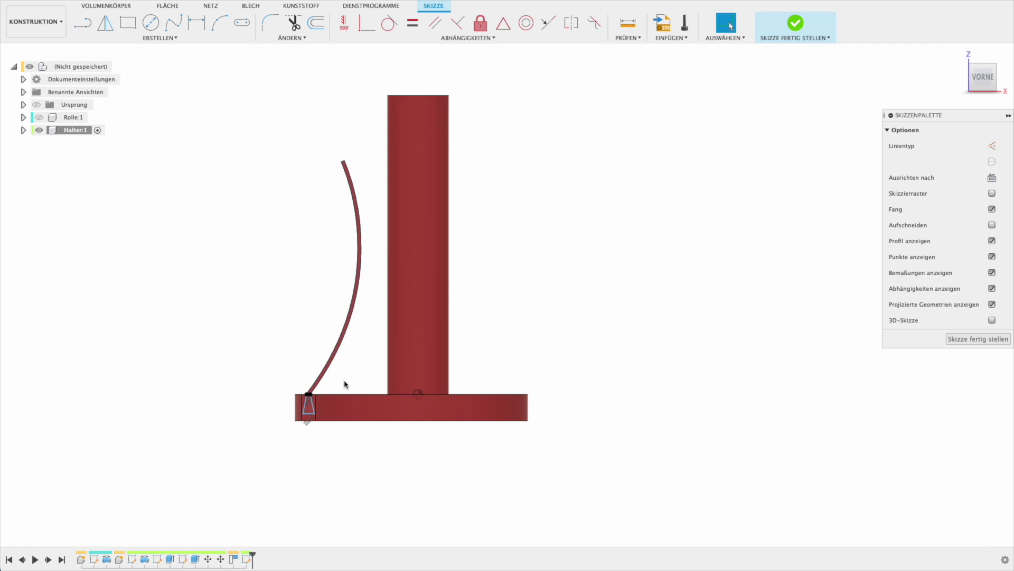
mouse_move(398, 151)
shift+middle_down()
mouse_move(388, 241)
mouse_move(324, 240)
mouse_move(398, 272)
shift+middle_up()
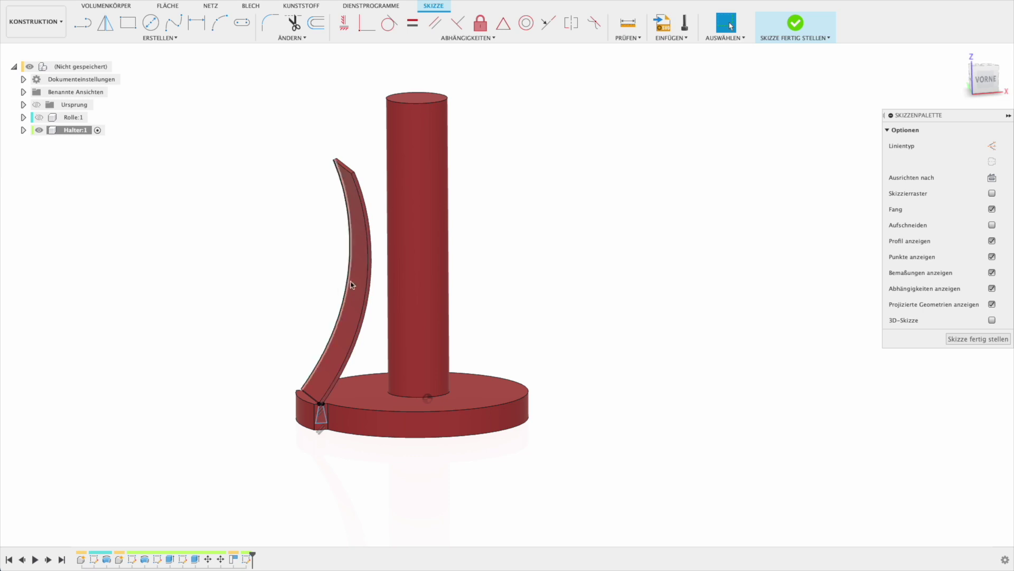
mouse_move(380, 280)
shift+middle_down()
mouse_move(299, 426)
mouse_move(299, 367)
mouse_move(422, 204)
shift+middle_up()
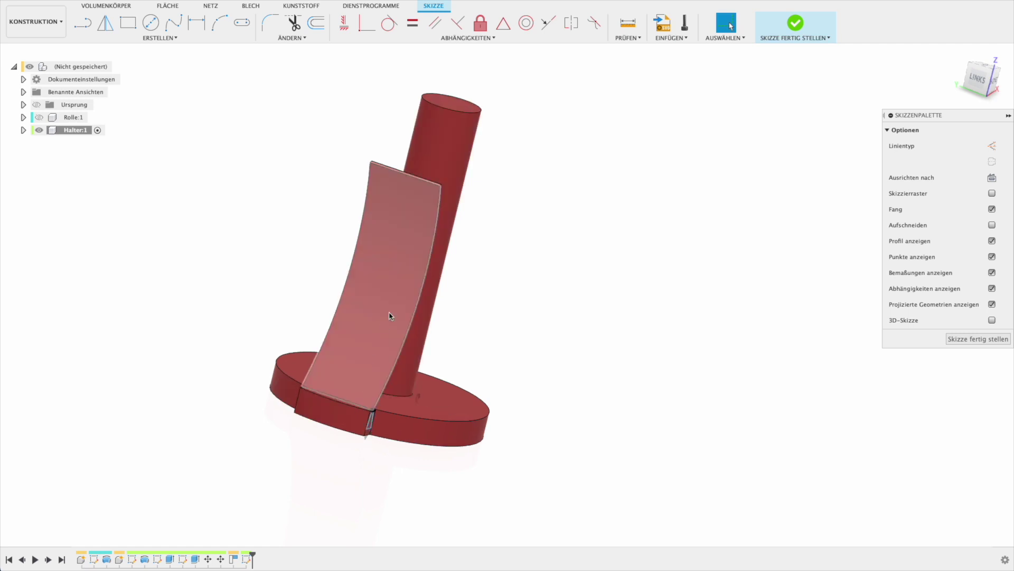
mouse_move(391, 316)
shift+middle_down()
mouse_move(385, 283)
mouse_move(339, 283)
shift+middle_up()
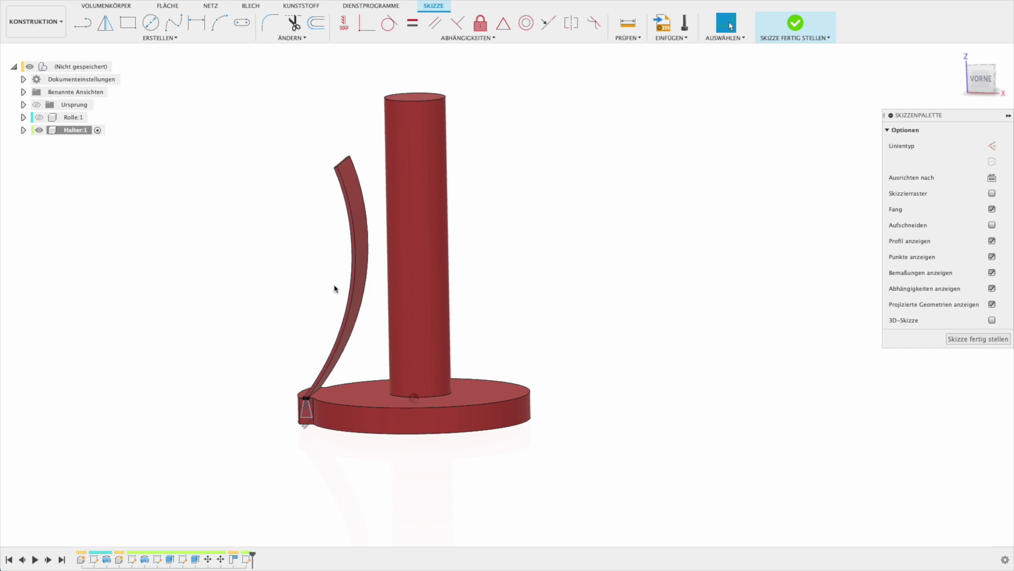
scroll(333, 330, up, 3)
scroll(332, 330, up, 1)
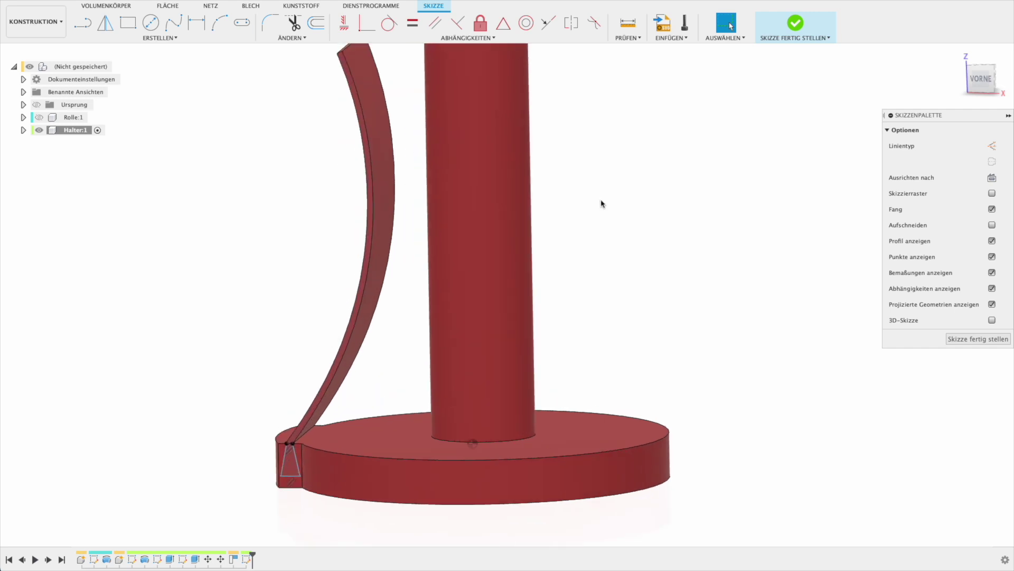
click(986, 76)
Draw two vertical lines from the trapezoid's top corners down to its bottom edge.
scroll(281, 491, up, 2)
scroll(317, 455, up, 2)
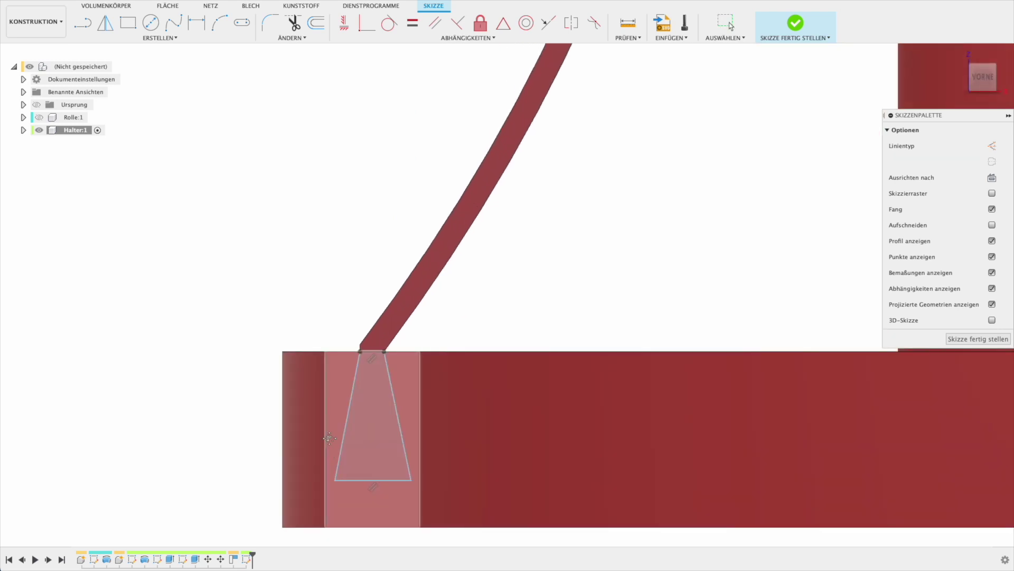
scroll(320, 370, up, 2)
scroll(402, 329, up, 1)
scroll(405, 330, up, 2)
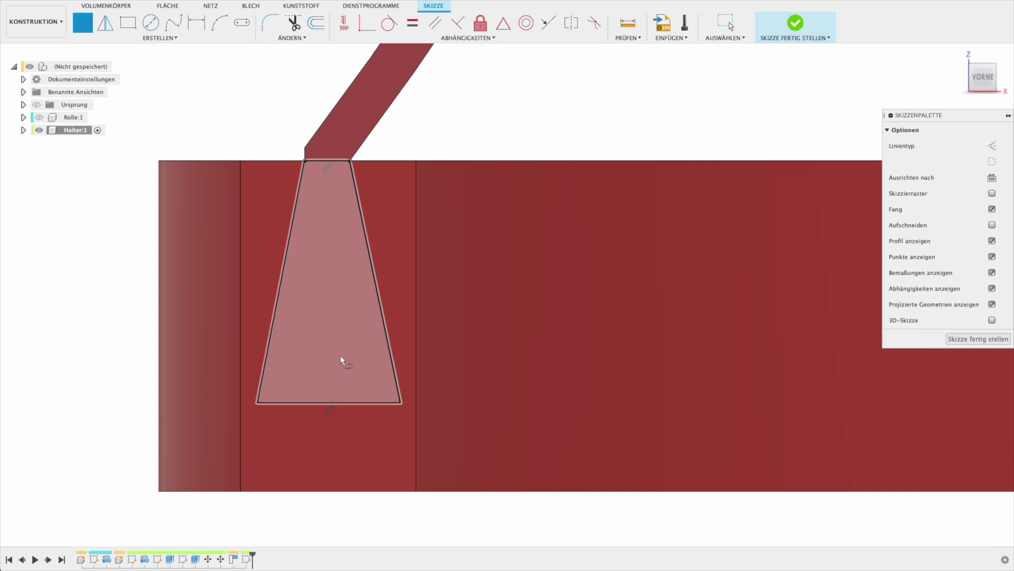
click(350, 161)
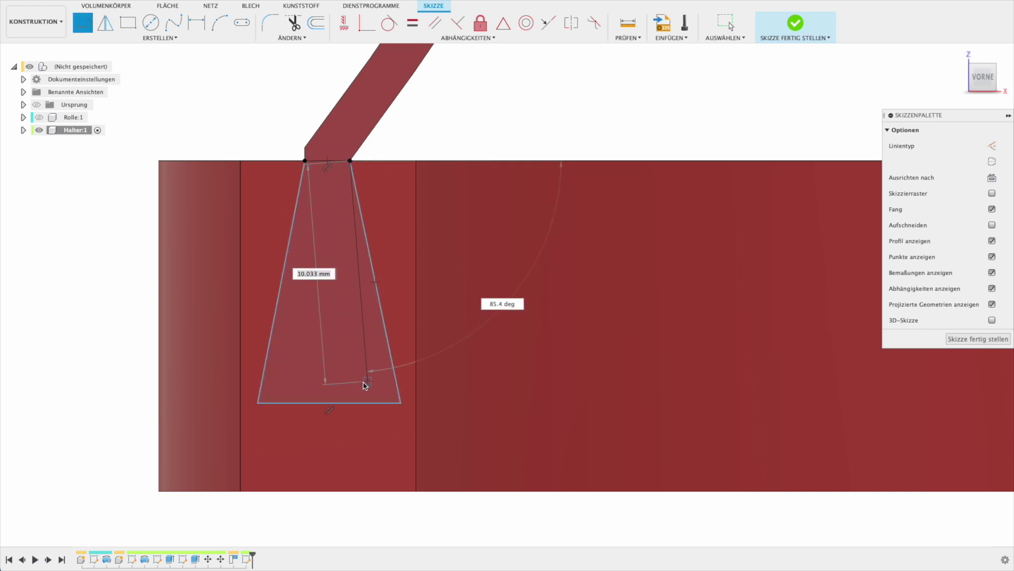
click(350, 403)
key(Escape)
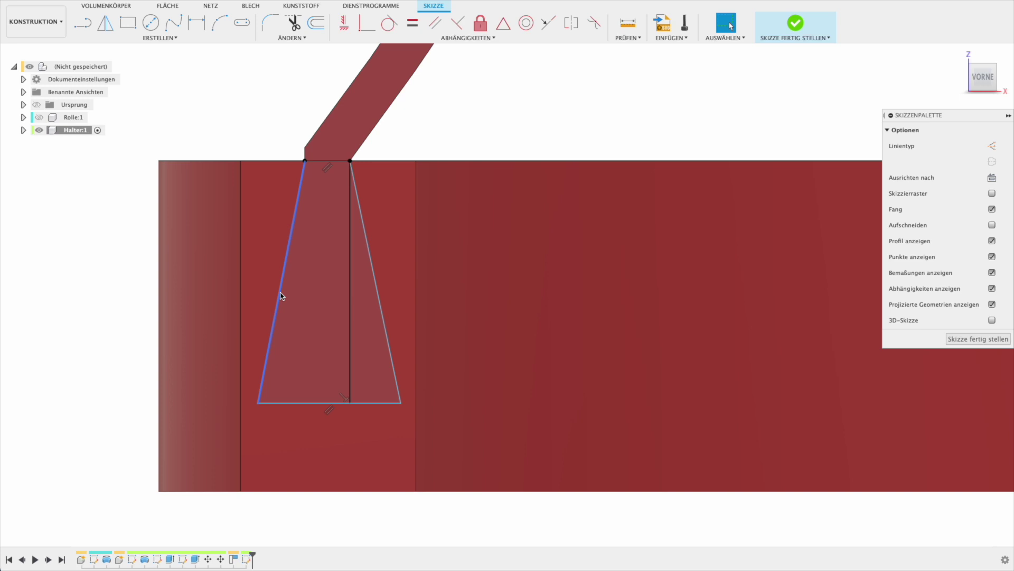
click(305, 160)
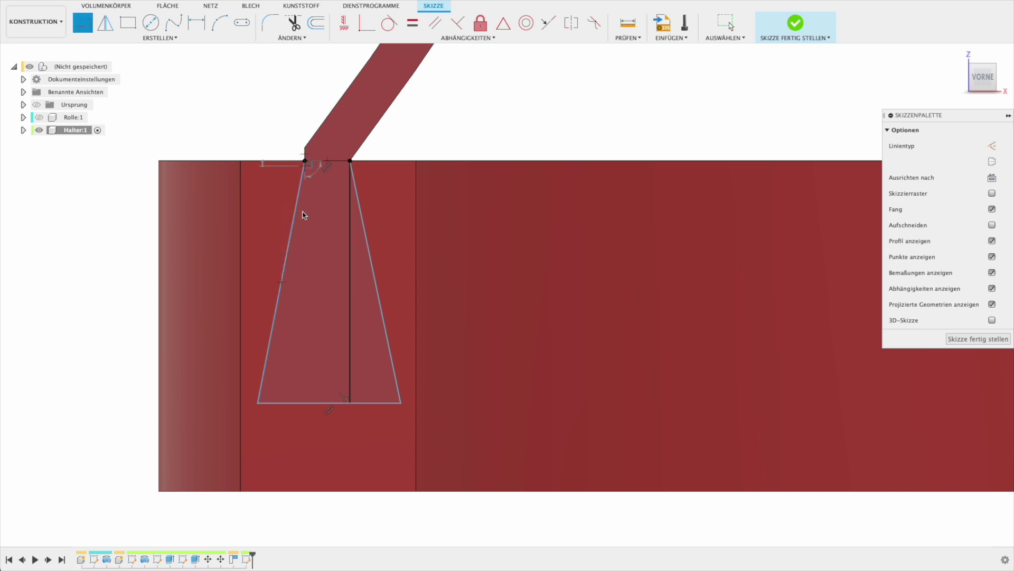
click(305, 403)
key(Escape)
Dimension the trapezoid's bottom-left and bottom-right overhangs to 1.00 mm and 2.50 mm.
key(d)
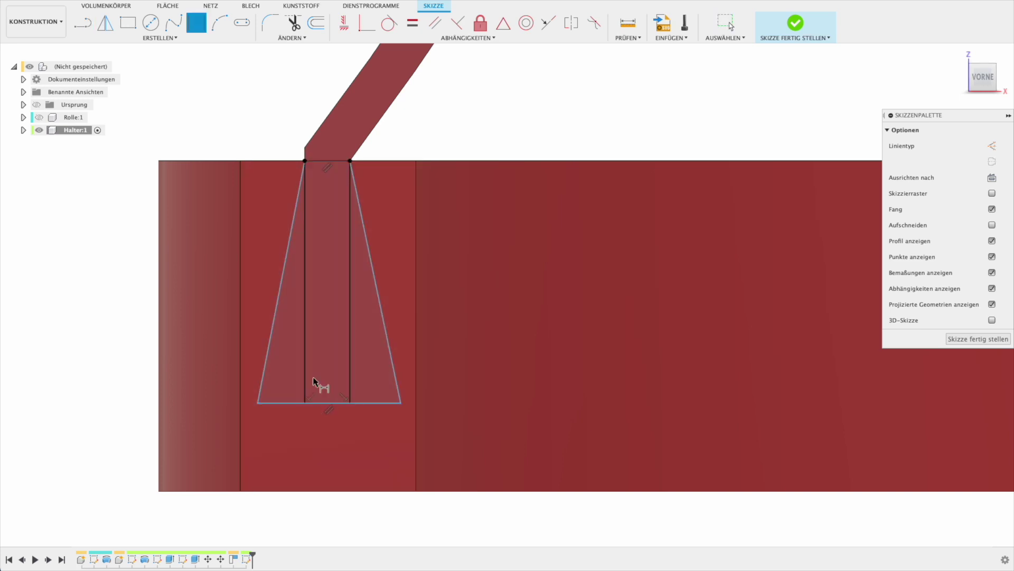
click(304, 380)
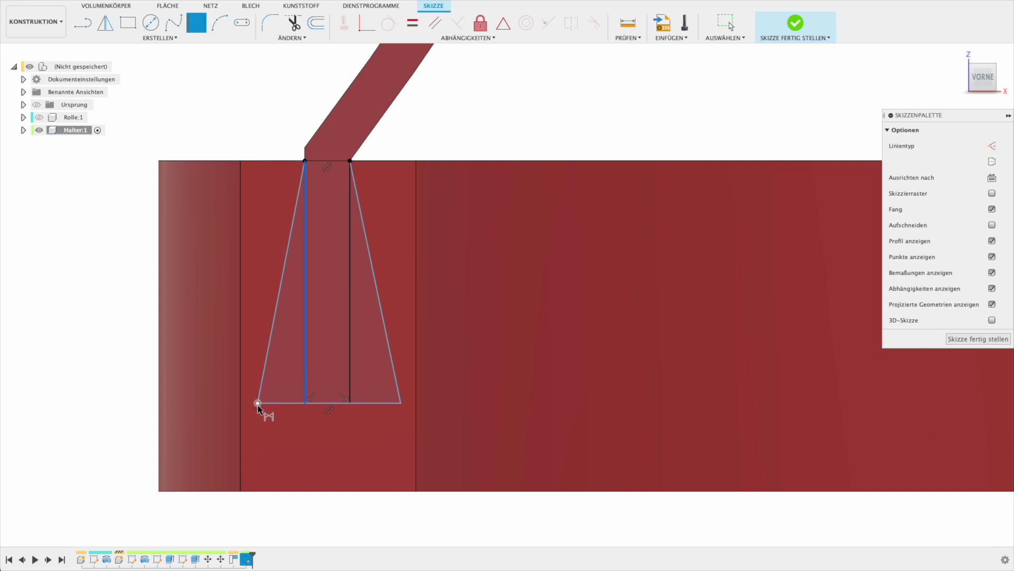
click(258, 403)
click(276, 425)
key(Return)
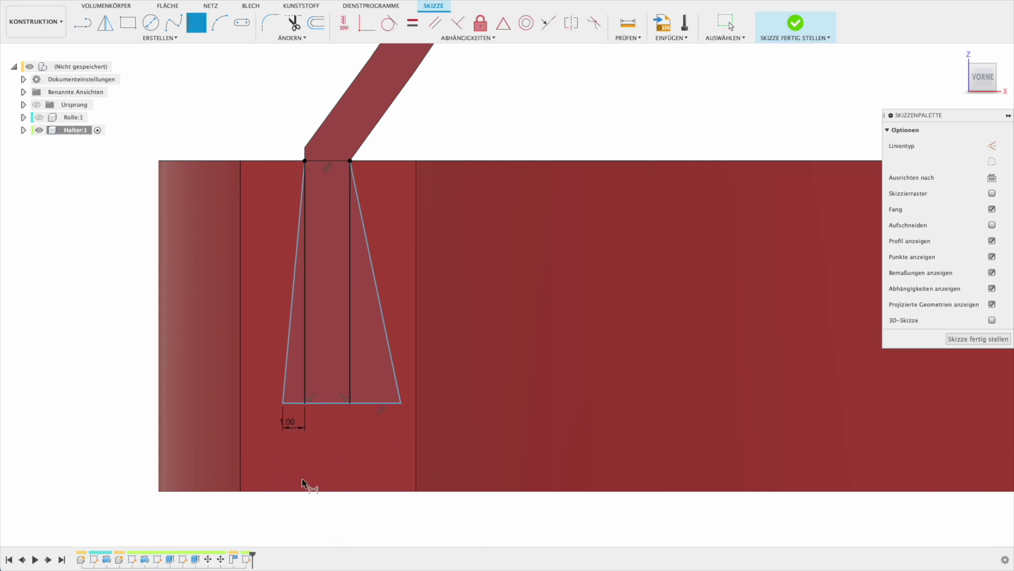
click(350, 405)
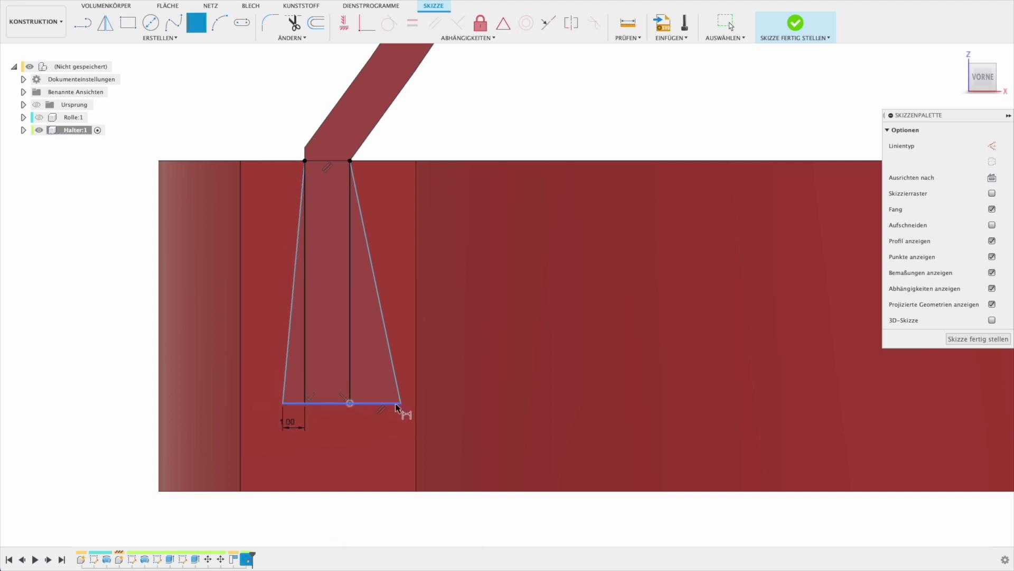
click(374, 448)
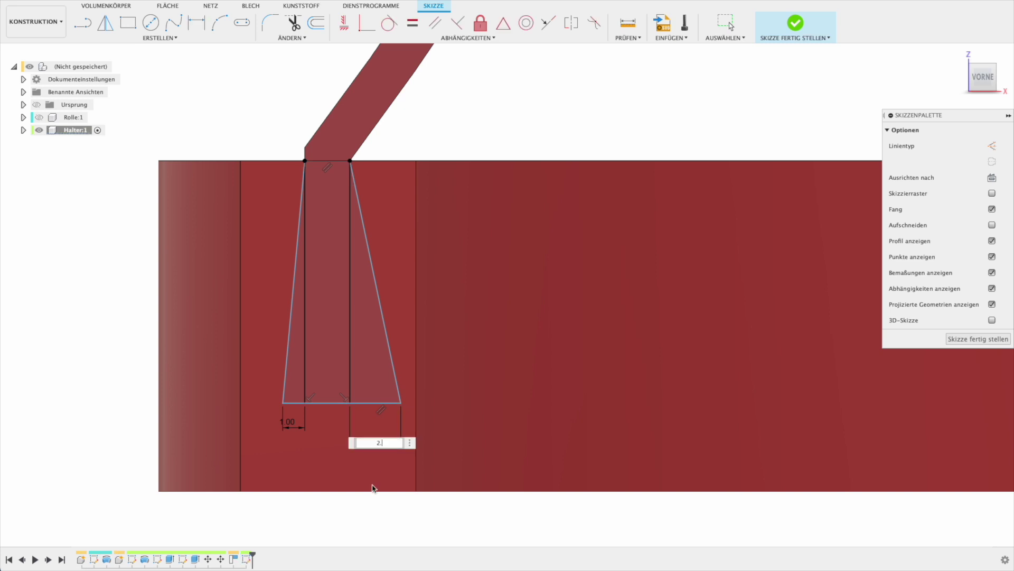
text(5)
key(Return)
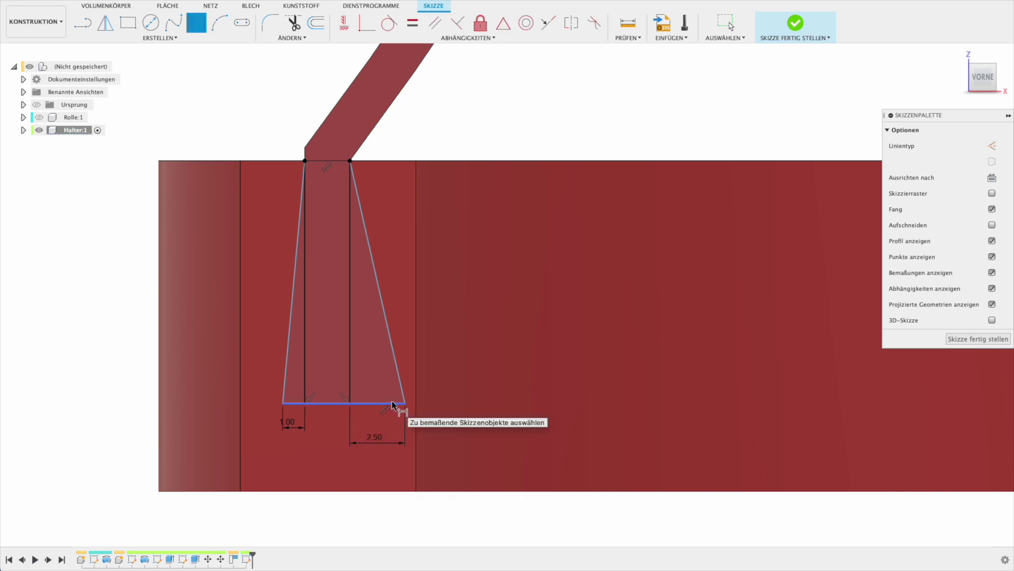
Hide the base body Körper1 in the Halter:1 component's bodies list.
scroll(401, 405, down, 3)
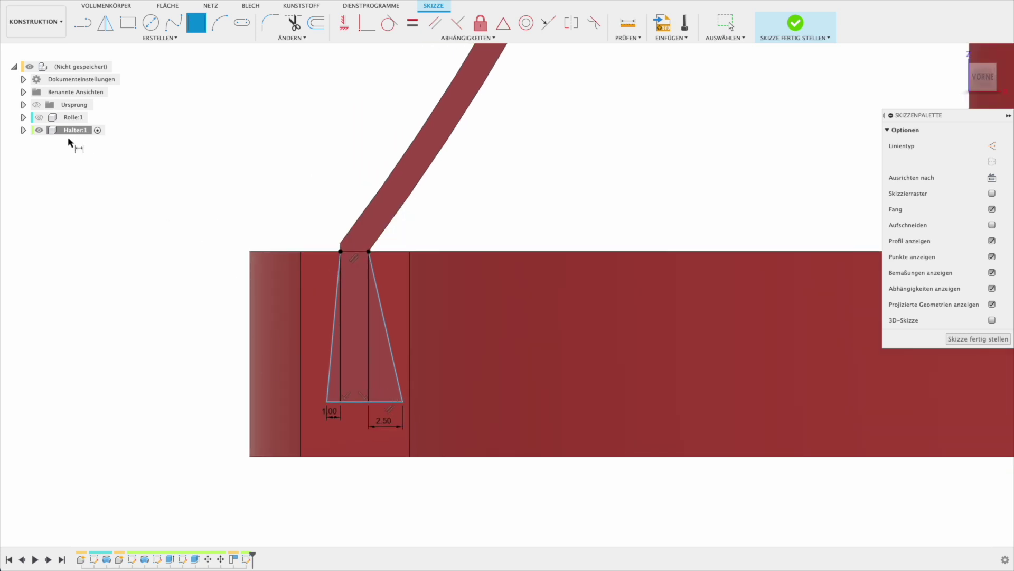
click(24, 130)
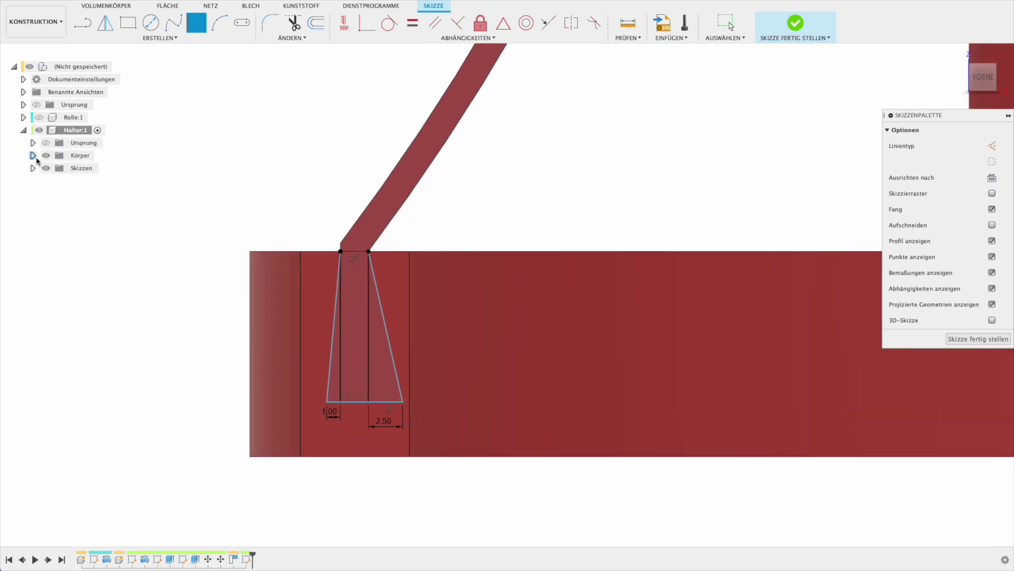
click(33, 156)
click(55, 168)
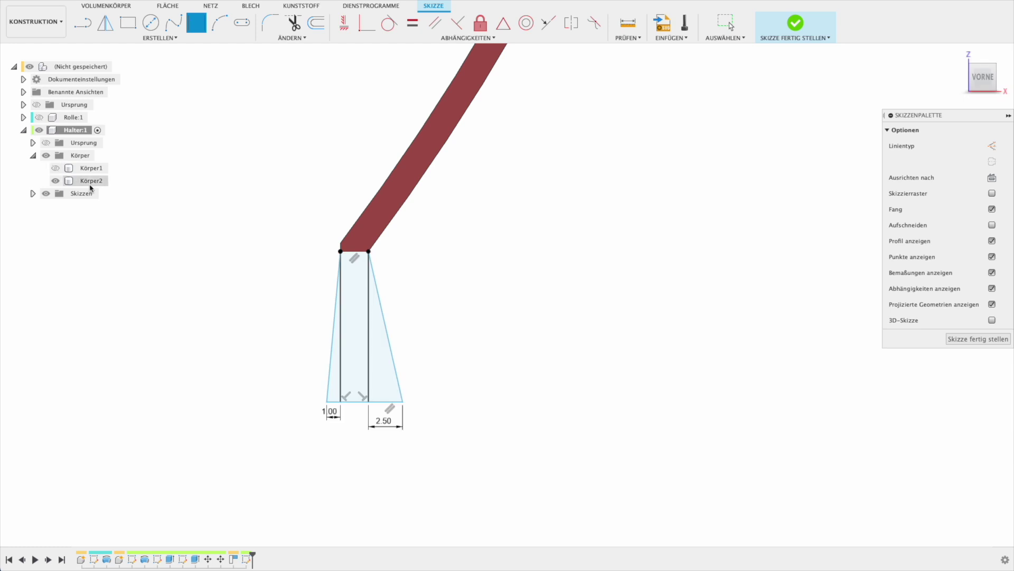
Extrude the trapezoid's middle profile -45 mm, joining it to the arm as a foot.
key(e)
click(353, 322)
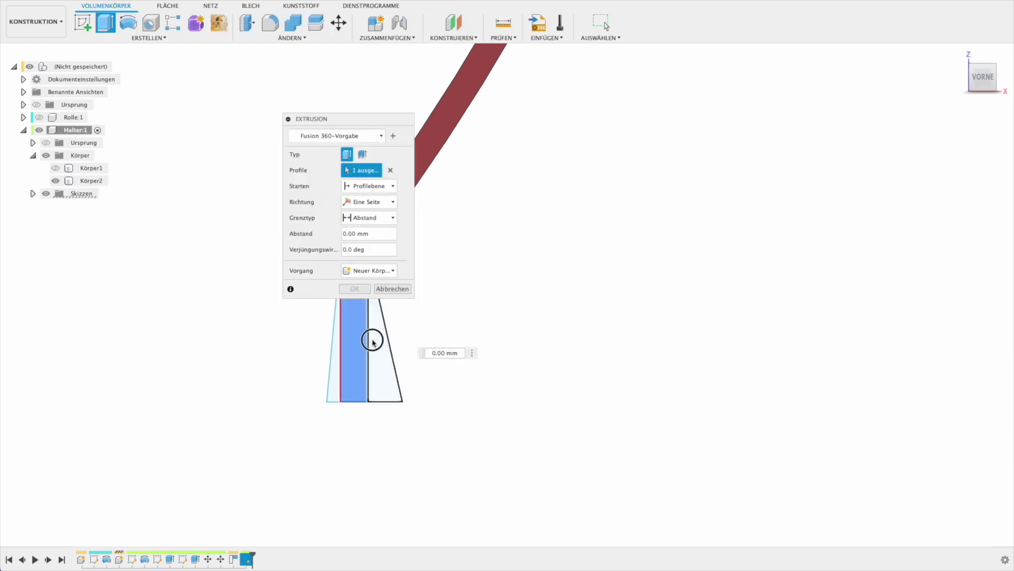
mouse_move(346, 351)
shift+middle_down()
mouse_move(511, 331)
mouse_move(521, 356)
shift+middle_up()
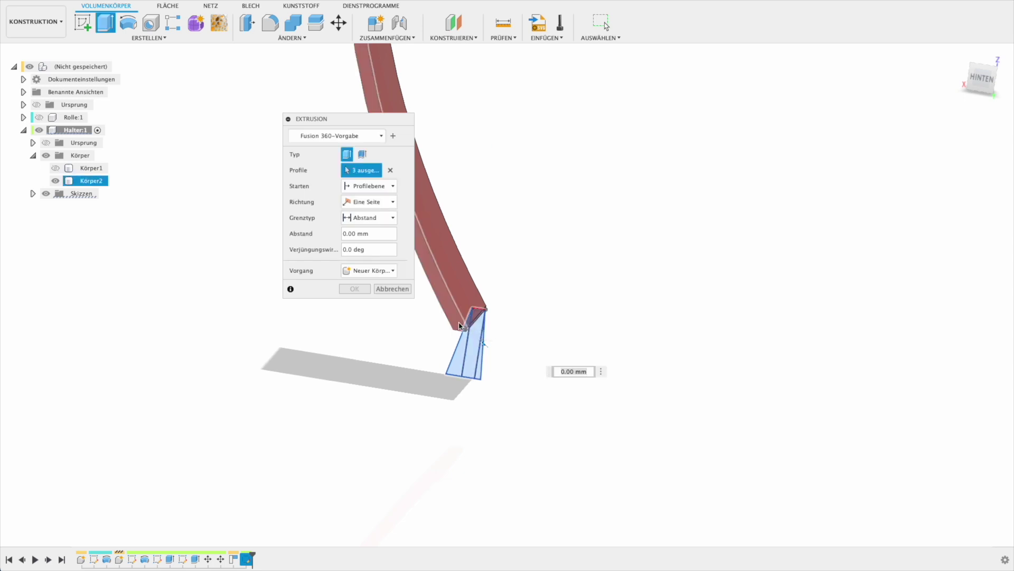
text(-45)
key(Tab)
click(350, 289)
Delete the thin sliver face left on the foot.
mouse_move(376, 333)
shift+middle_down()
mouse_move(202, 309)
mouse_move(243, 321)
shift+middle_up()
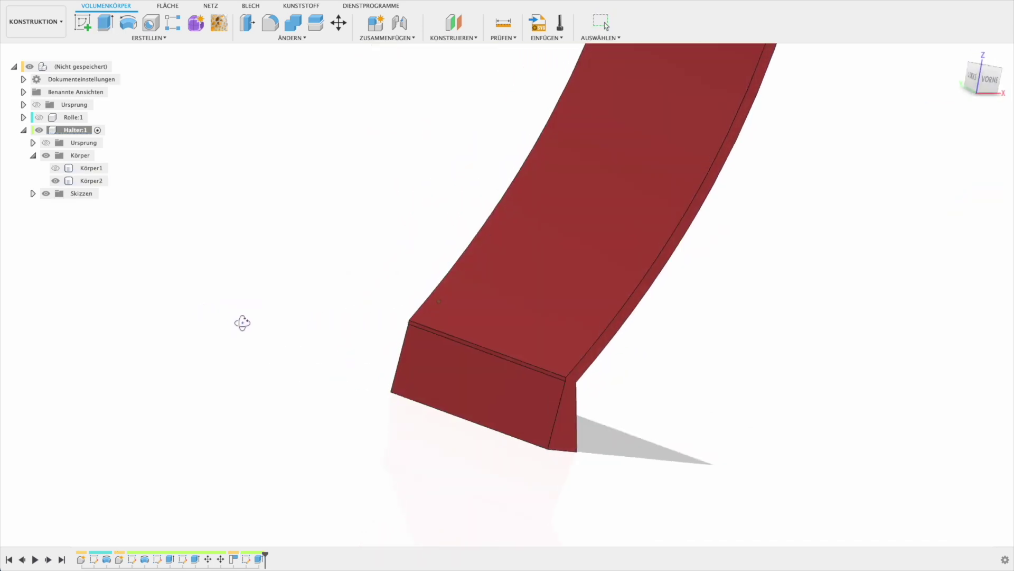
scroll(539, 356, up, 5)
scroll(669, 332, up, 5)
click(669, 333)
key(Delete)
Show base body Körper1 again and view it from a low side angle.
scroll(761, 362, down, 3)
scroll(761, 361, down, 3)
scroll(761, 362, down, 3)
middle_drag(649, 338, 521, 329)
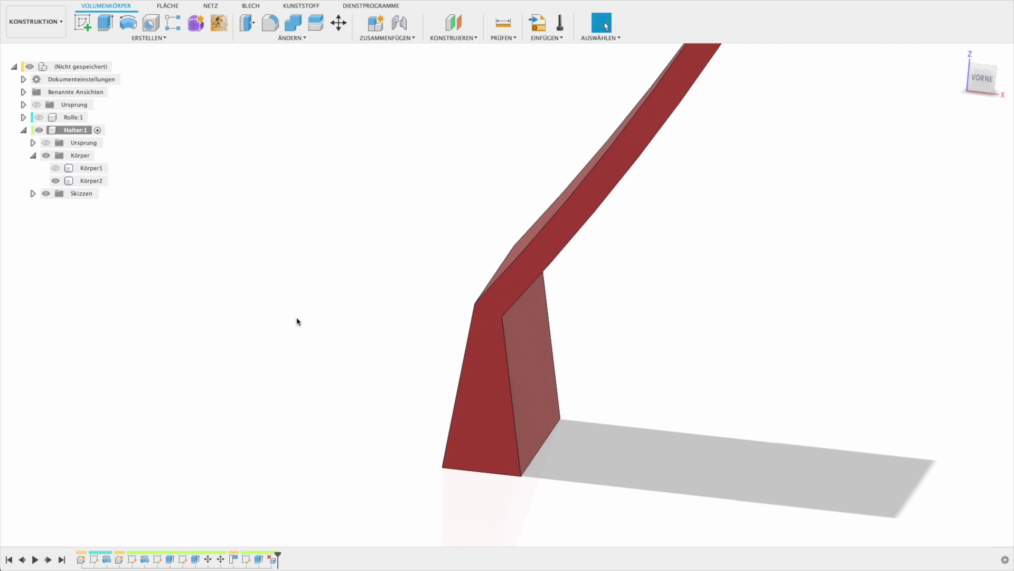
scroll(313, 322, down, 3)
scroll(267, 391, down, 2)
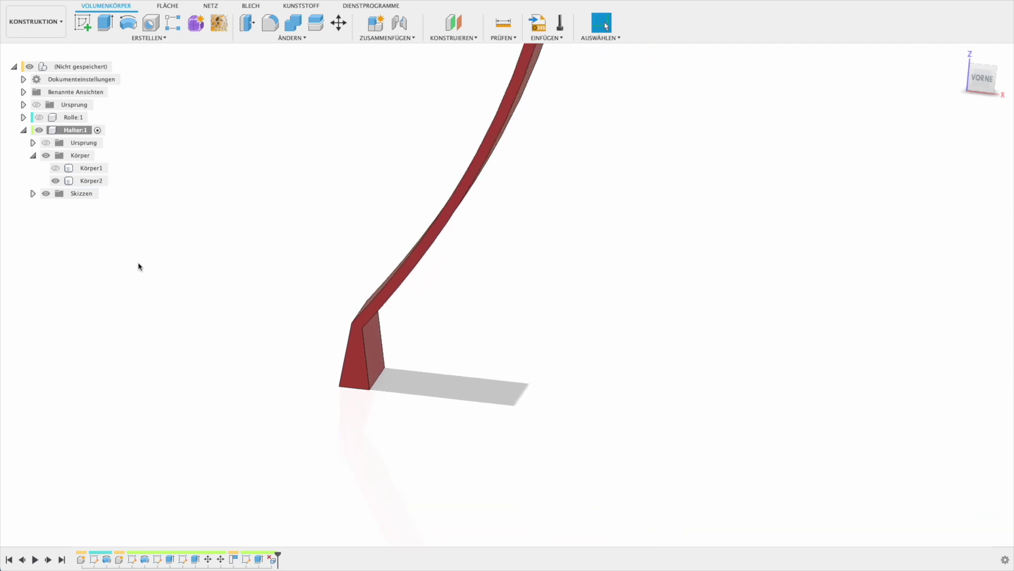
click(55, 169)
shift+middle_drag(314, 385, 316, 384)
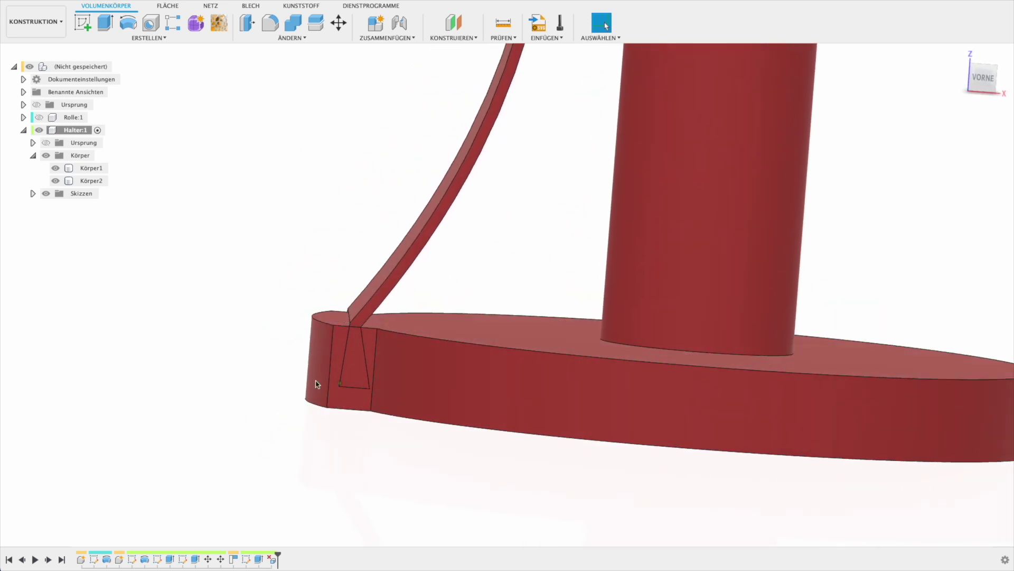
Cut the curved arm out of the base with Combine, keeping the arm body.
click(295, 28)
click(645, 372)
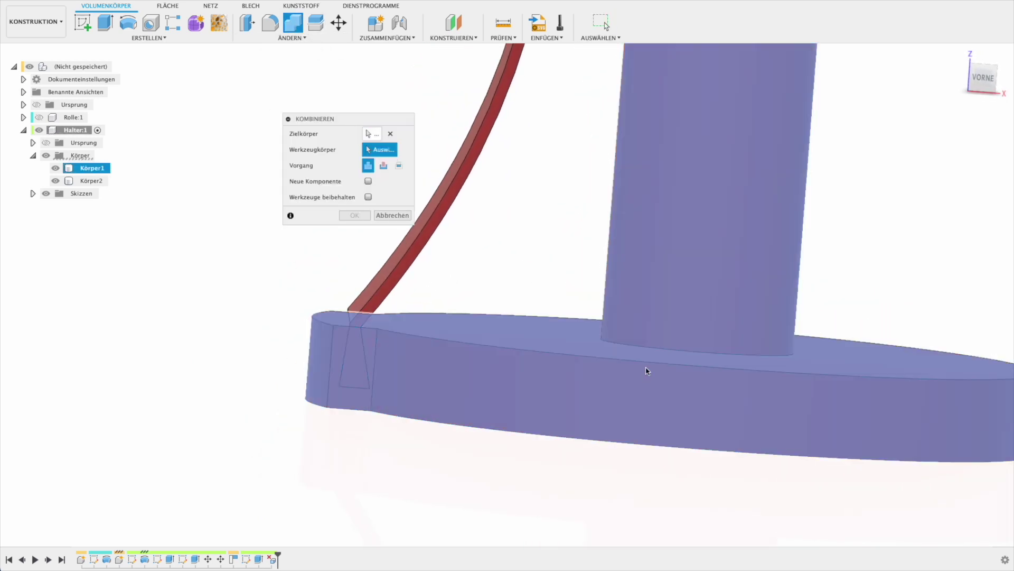
click(429, 216)
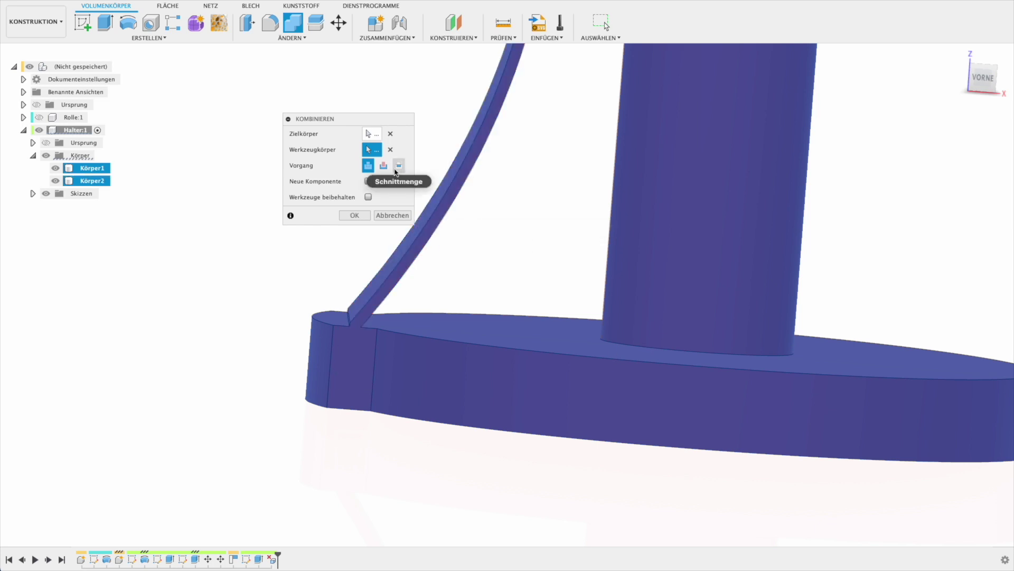
click(384, 165)
click(368, 197)
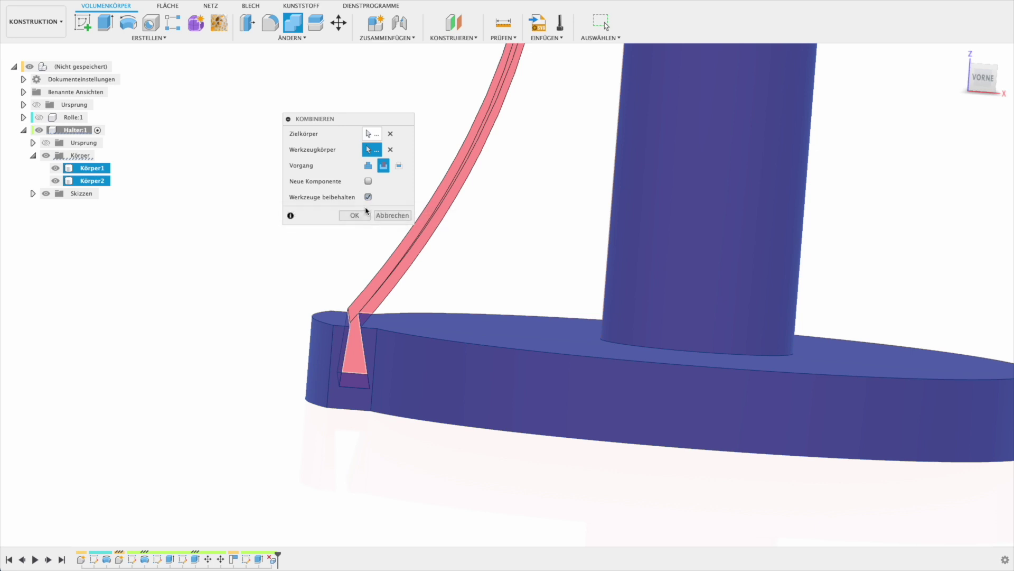
click(364, 215)
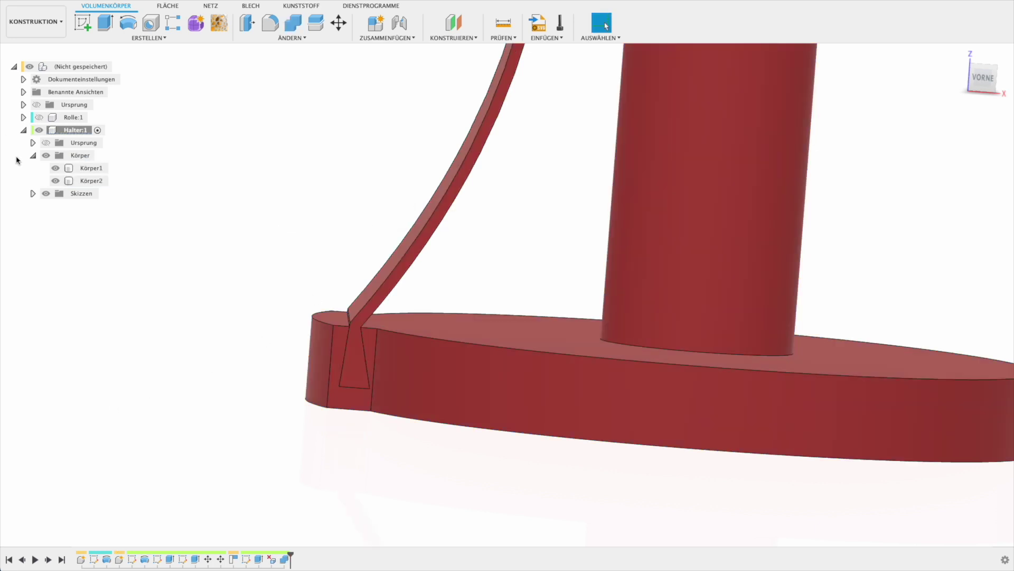
Hide the arm body Körper2 to inspect the notch in the base.
click(55, 181)
scroll(265, 401, up, 3)
mouse_move(233, 385)
shift+middle_down()
mouse_move(167, 372)
mouse_move(204, 380)
mouse_move(192, 381)
mouse_move(196, 391)
shift+middle_up()
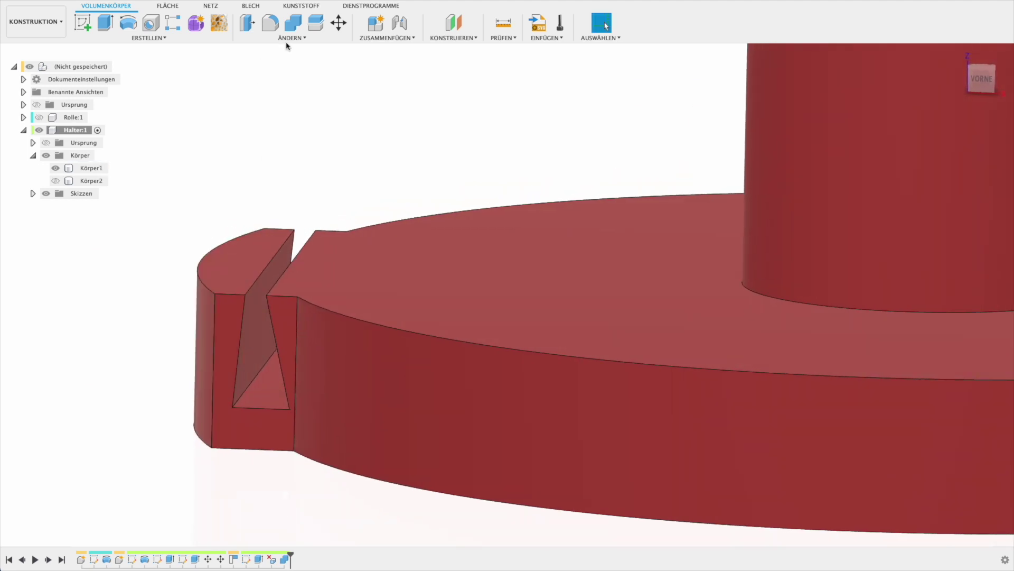
Offset the notch's side faces slightly with Press/Pull to add clearance.
click(248, 23)
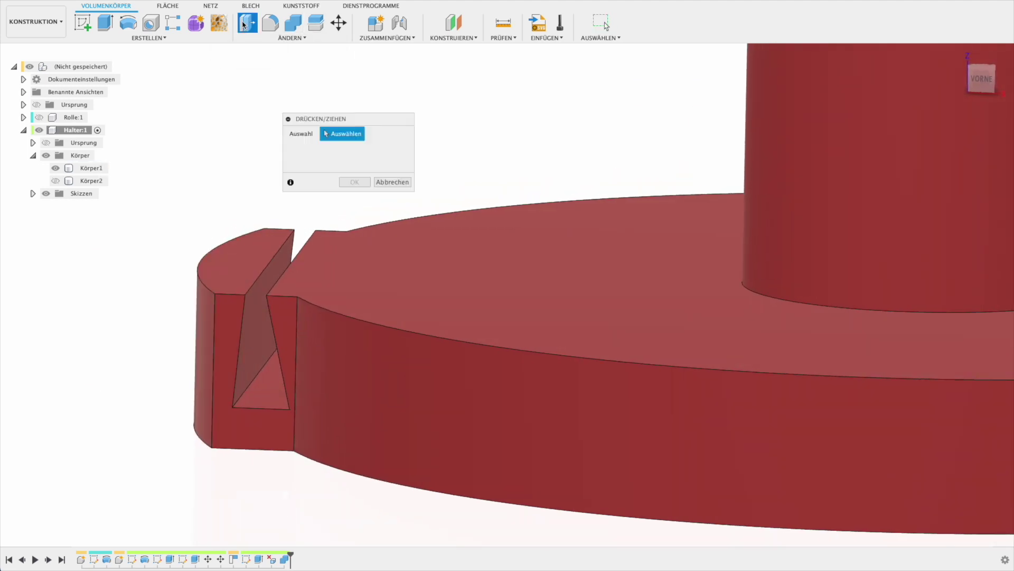
click(255, 325)
click(264, 370)
shift+middle_drag(264, 370, 324, 373)
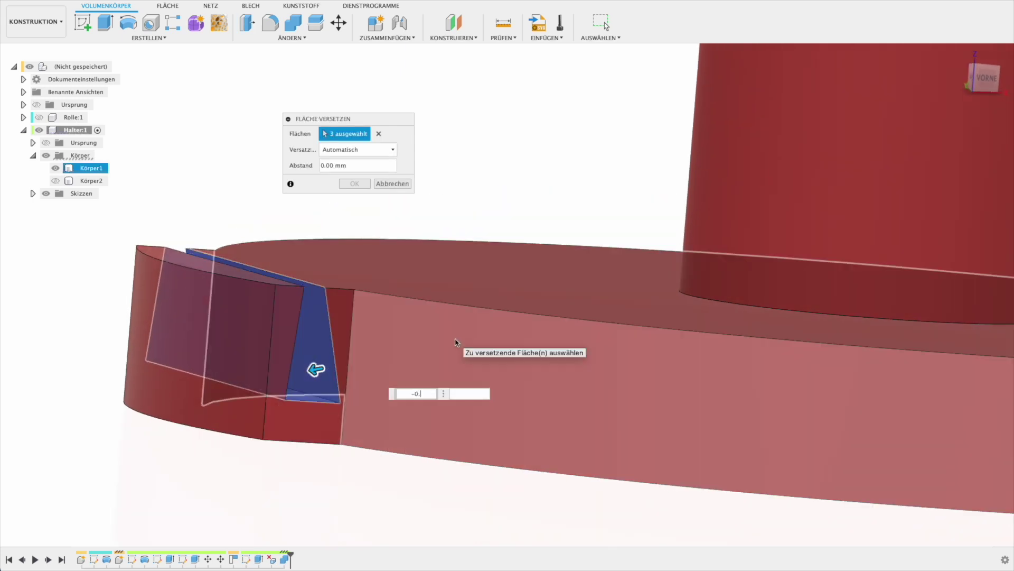
key(Escape)
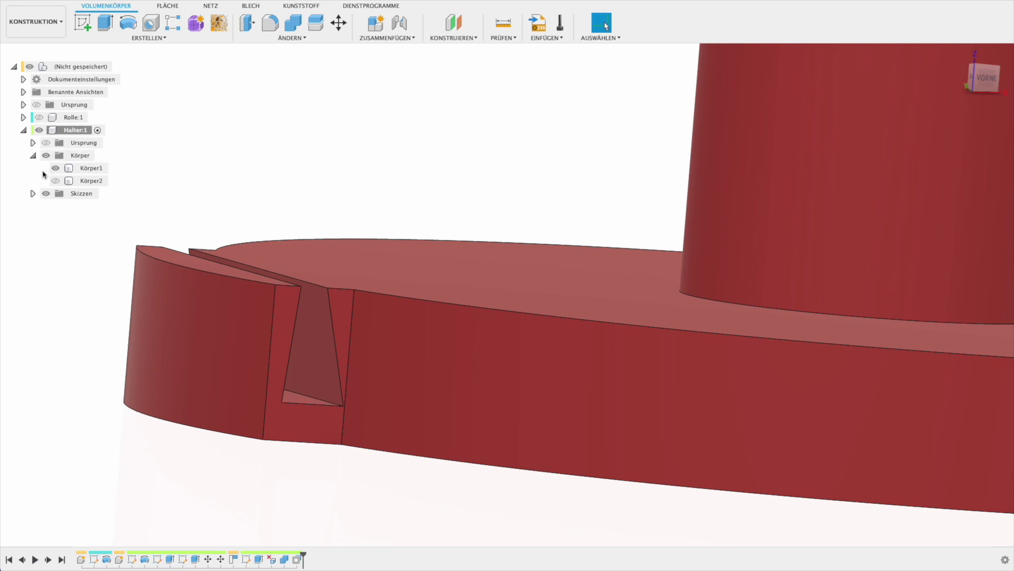
Show Körper2 again and inspect the arm seated in the notch.
click(54, 180)
click(209, 306)
shift+middle_drag(209, 306, 204, 302)
scroll(261, 362, up, 3)
scroll(260, 362, up, 2)
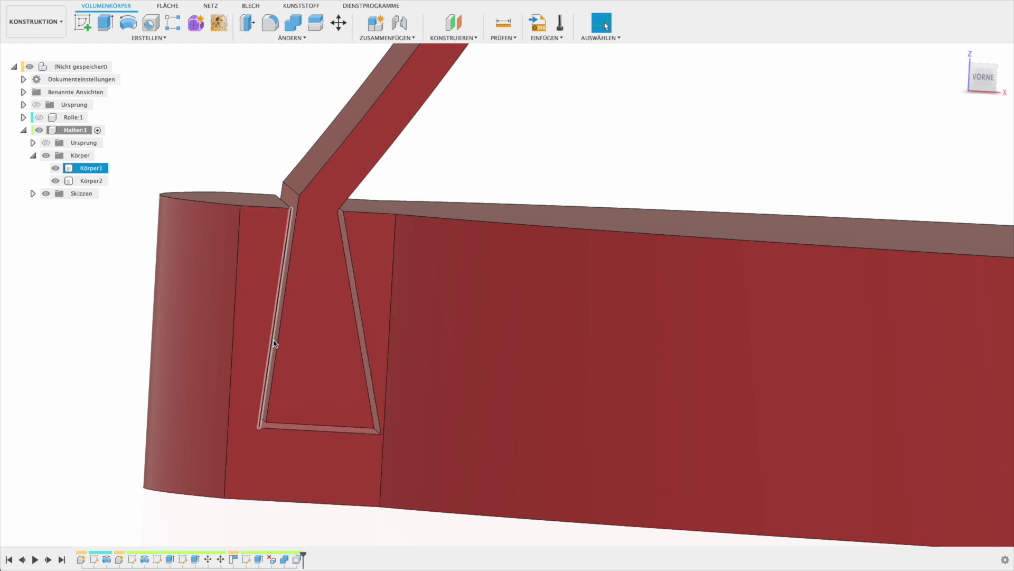
click(275, 355)
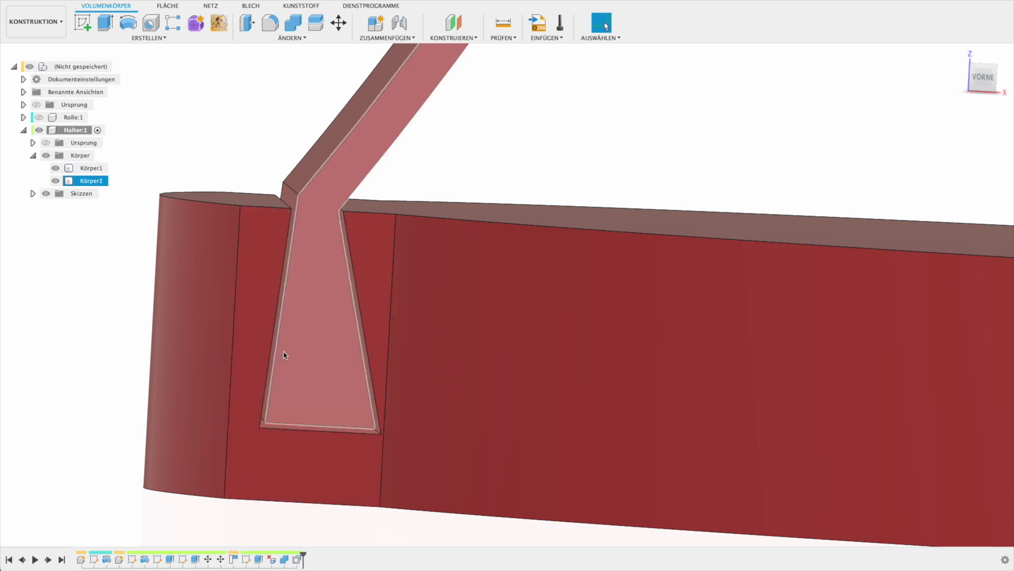
scroll(280, 351, down, 3)
scroll(288, 312, down, 2)
scroll(293, 277, down, 2)
scroll(292, 277, down, 2)
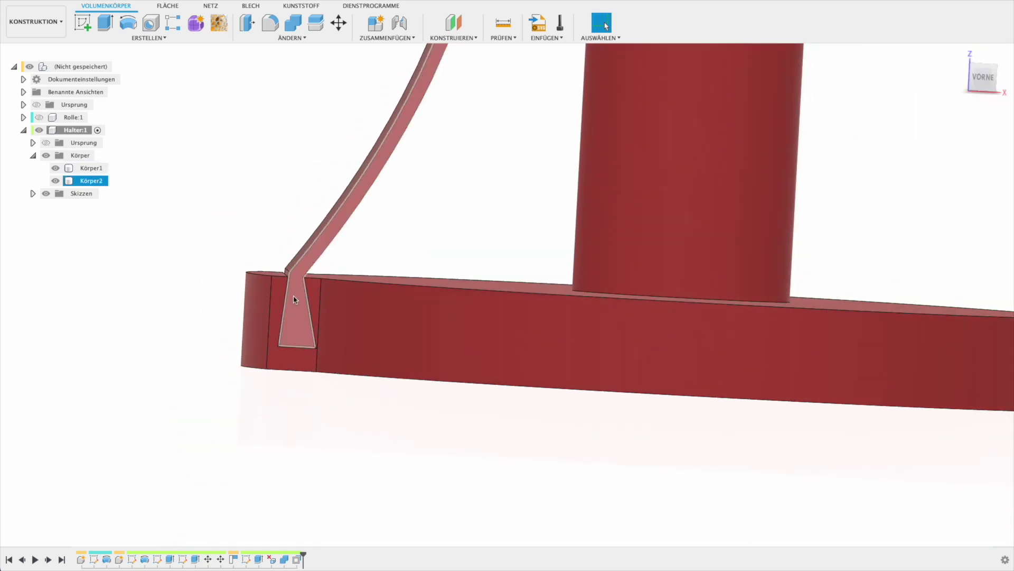
scroll(294, 294, down, 3)
scroll(280, 305, down, 2)
scroll(300, 322, down, 2)
key(Escape)
scroll(332, 298, down, 3)
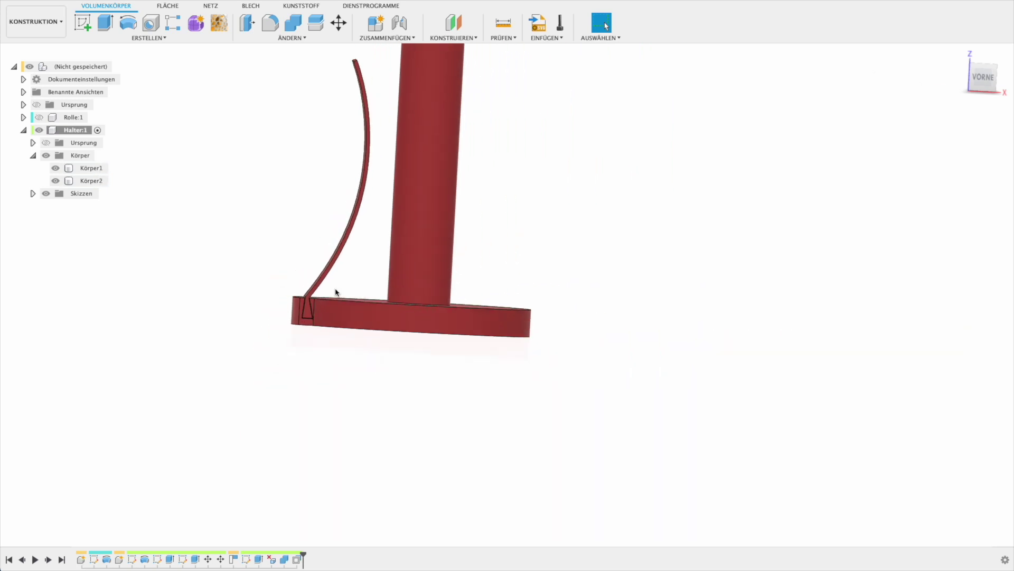
scroll(308, 327, down, 2)
scroll(289, 322, up, 3)
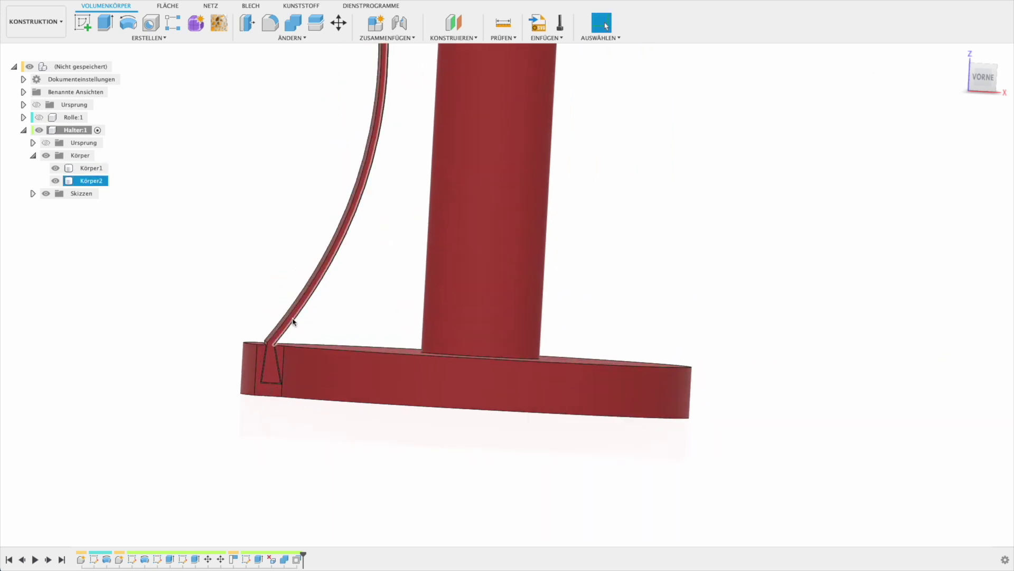
scroll(308, 317, up, 2)
scroll(308, 314, down, 3)
mouse_move(308, 313)
middle_down()
mouse_move(253, 320)
mouse_move(280, 320)
middle_up()
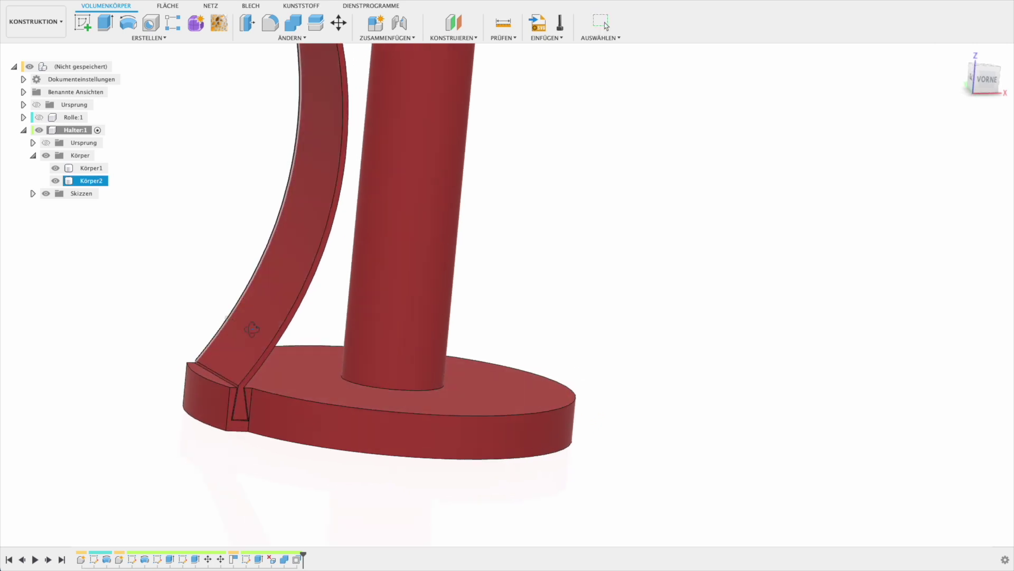
Fillet the two edges of the curved arm's tip to round it off.
scroll(284, 250, up, 5)
key(f)
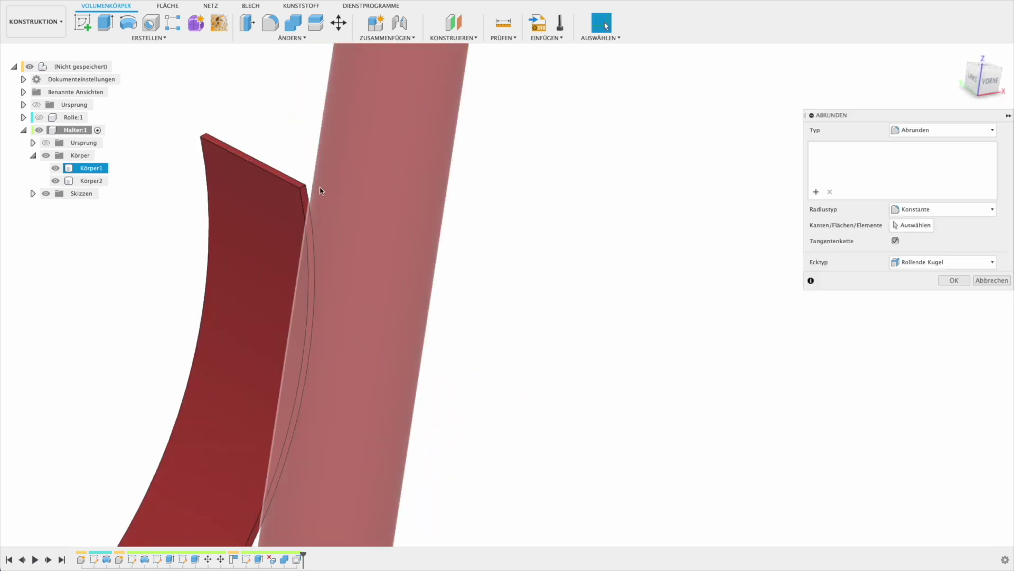
click(302, 186)
click(228, 146)
mouse_move(201, 129)
mouse_down()
mouse_move(231, 206)
mouse_move(215, 158)
mouse_up()
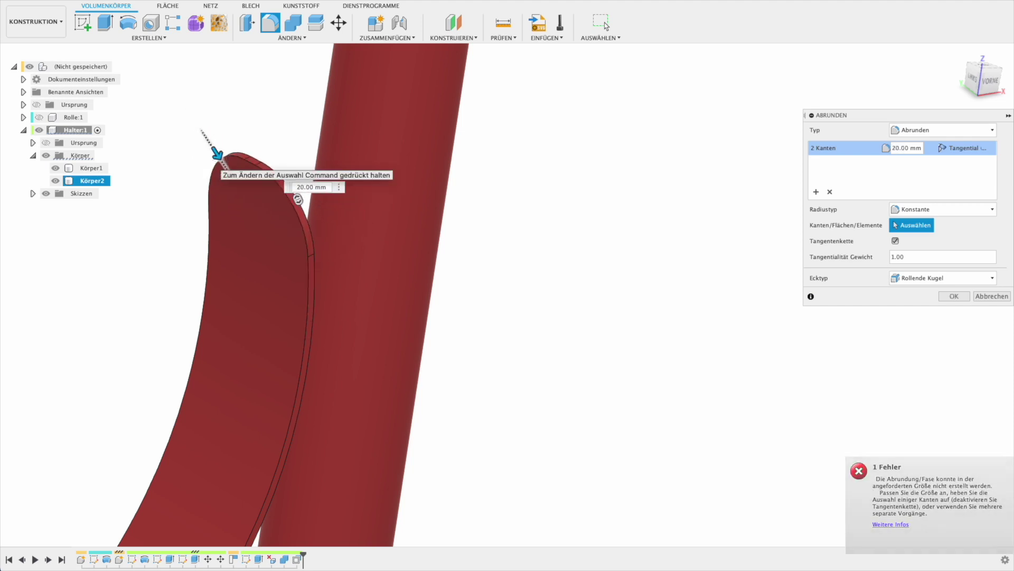
key(Return)
Fillet the edge where the column meets the base.
scroll(353, 317, down, 10)
shift+middle_drag(353, 317, 331, 390)
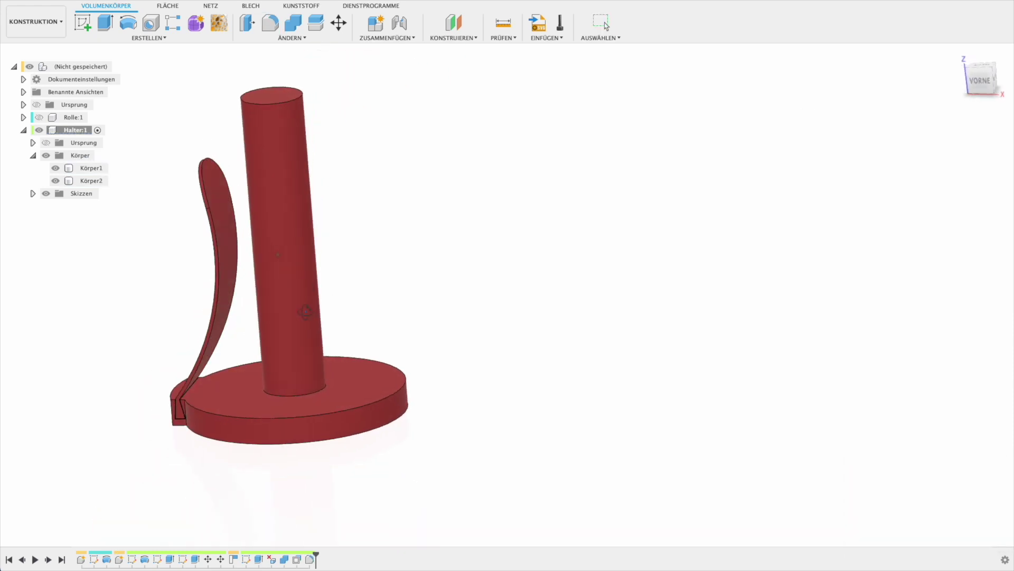
key(f)
click(324, 390)
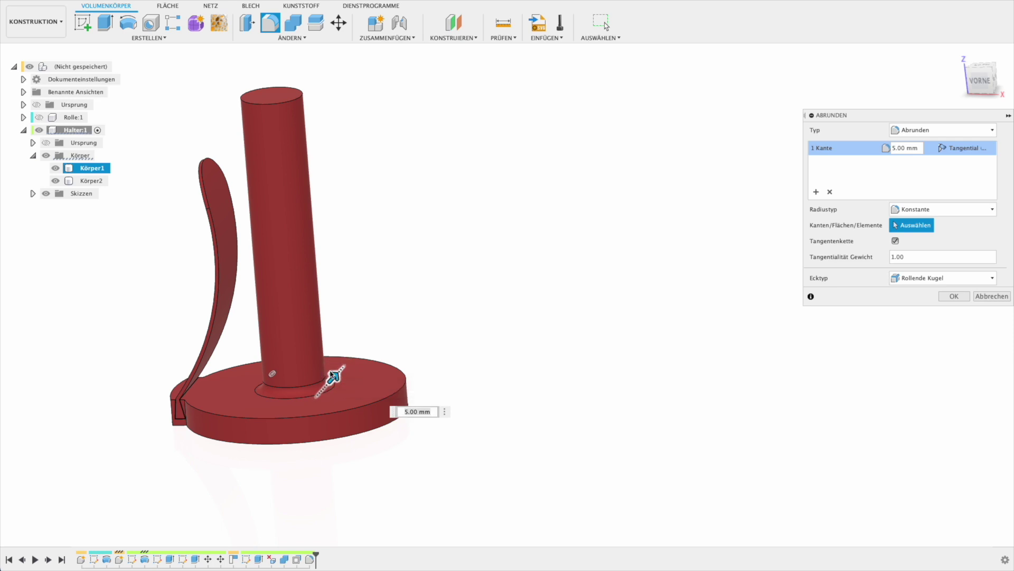
key(Return)
Fillet the column's top rim edge with a 5 mm radius.
key(f)
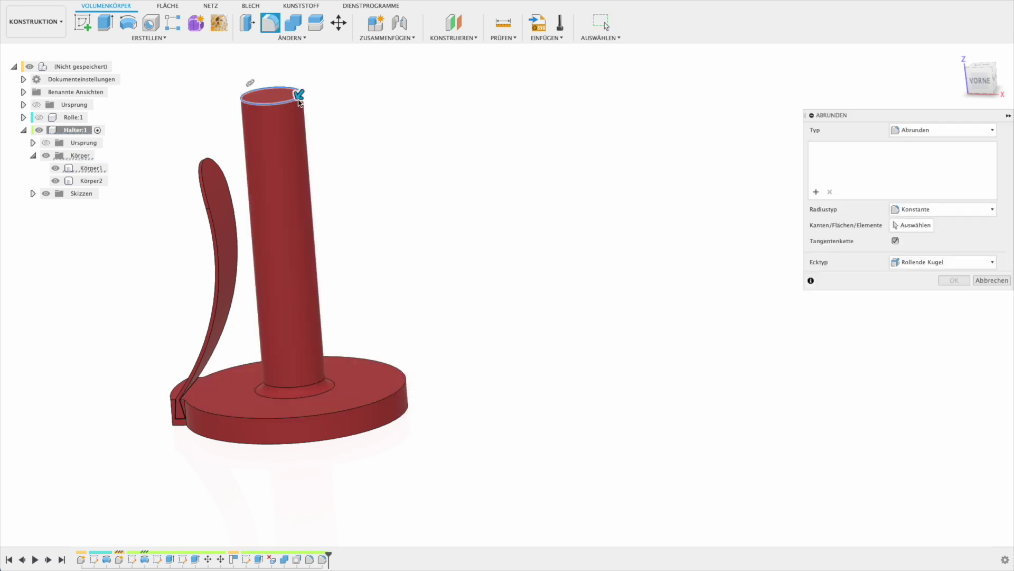
click(297, 98)
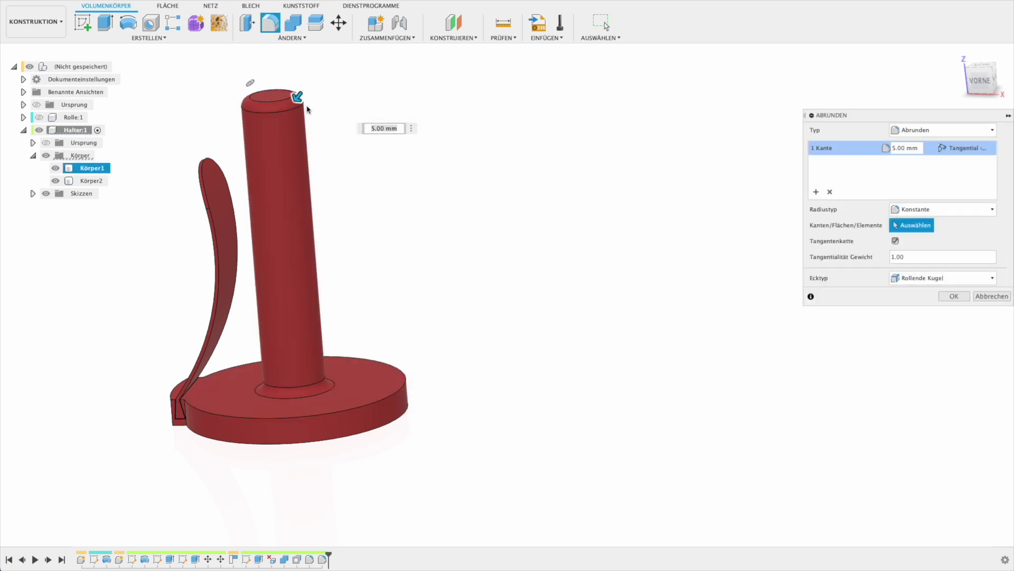
key(Return)
scroll(317, 132, down, 2)
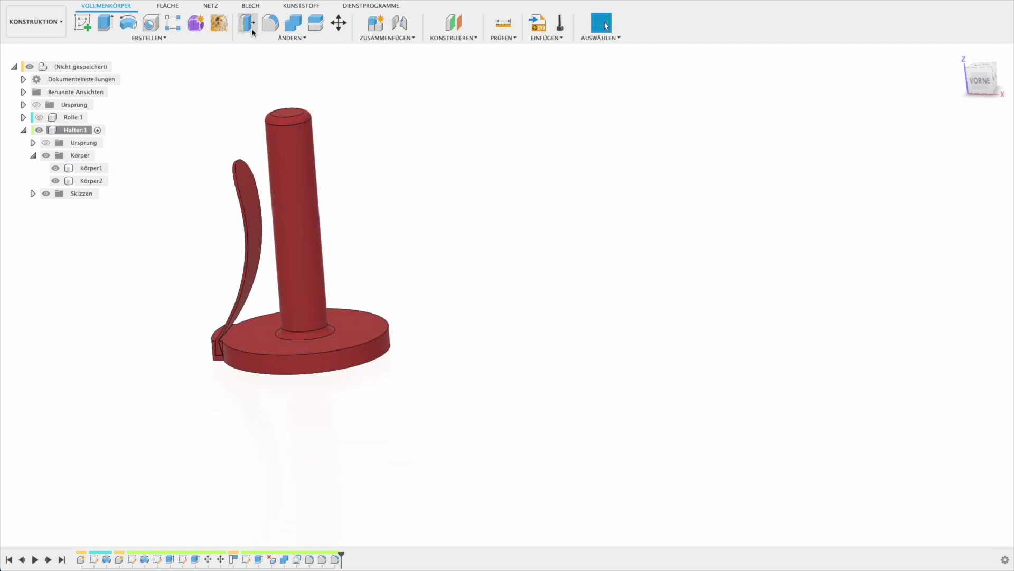
Shell the base from its bottom face with a 4 mm wall thickness.
click(182, 38)
click(291, 38)
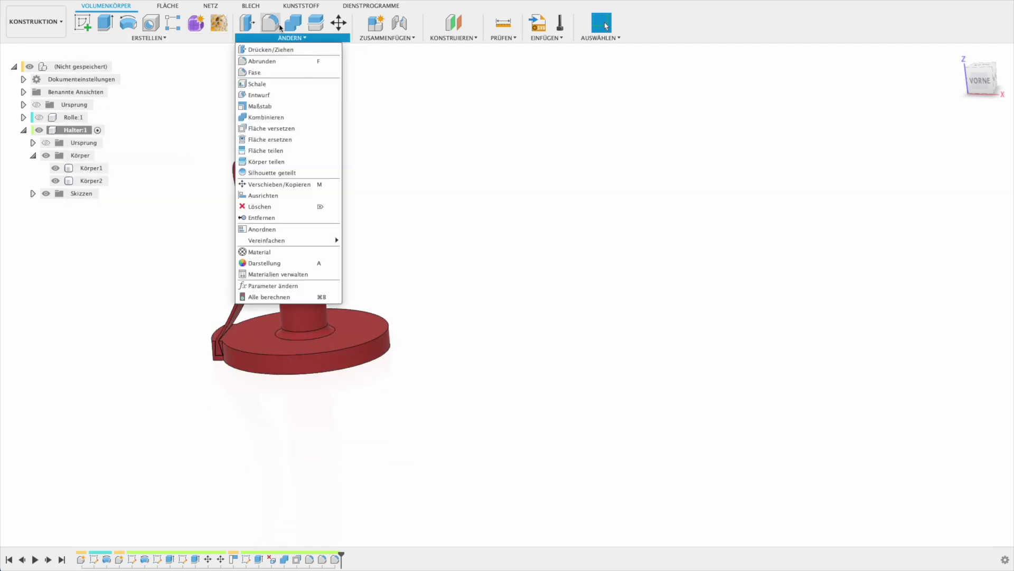
click(276, 83)
shift+middle_drag(342, 199, 354, 172)
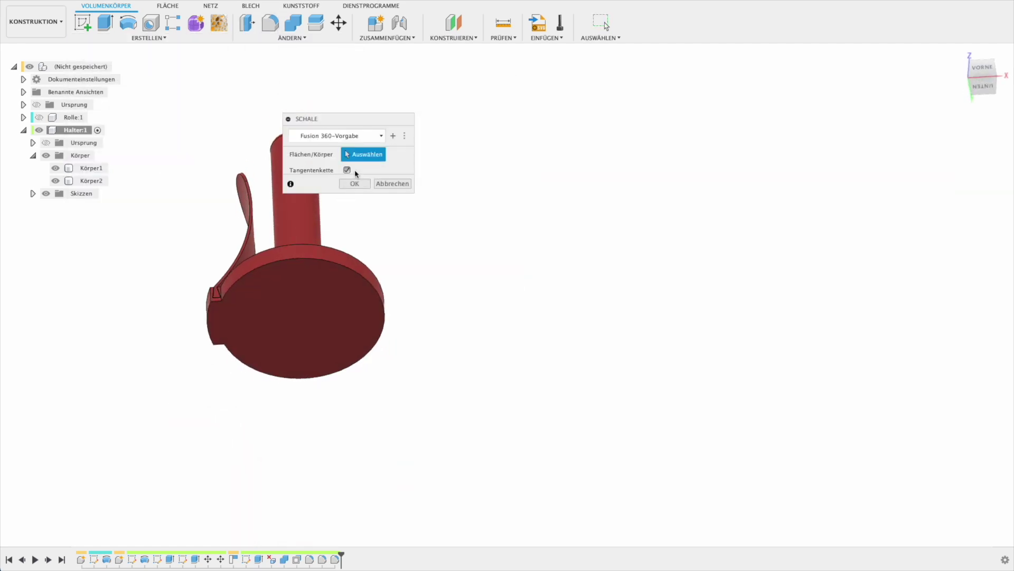
click(350, 293)
key(Return)
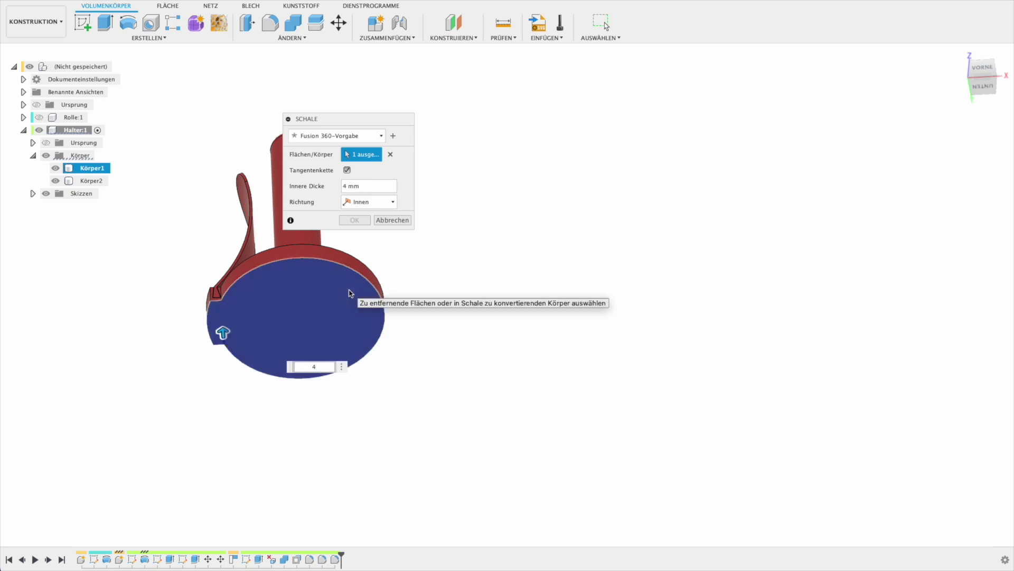
key(Return)
key(Return)
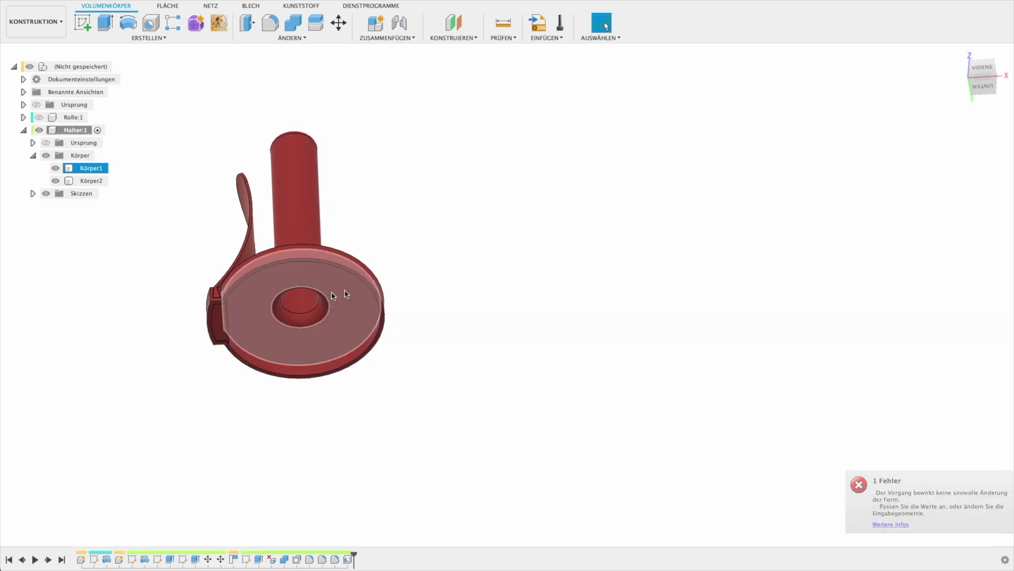
Orbit to inspect the hollowed underside, ending in a side view of the holder.
scroll(310, 280, up, 3)
scroll(310, 280, down, 3)
mouse_move(408, 244)
shift+middle_down()
mouse_move(409, 309)
mouse_move(394, 330)
mouse_move(362, 331)
mouse_move(387, 324)
mouse_move(376, 333)
mouse_move(428, 355)
mouse_move(400, 331)
shift+middle_up()
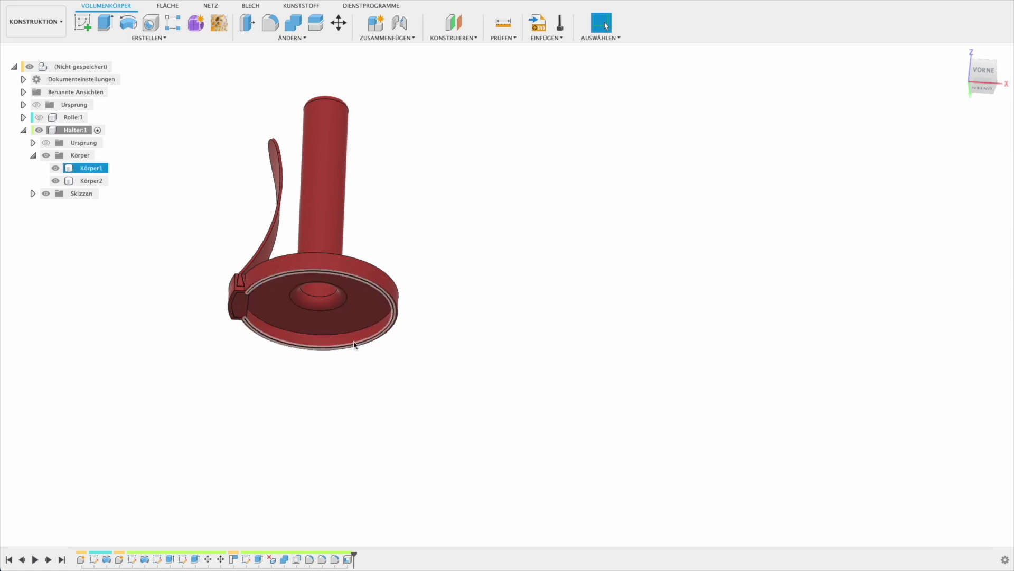
scroll(387, 292, up, 5)
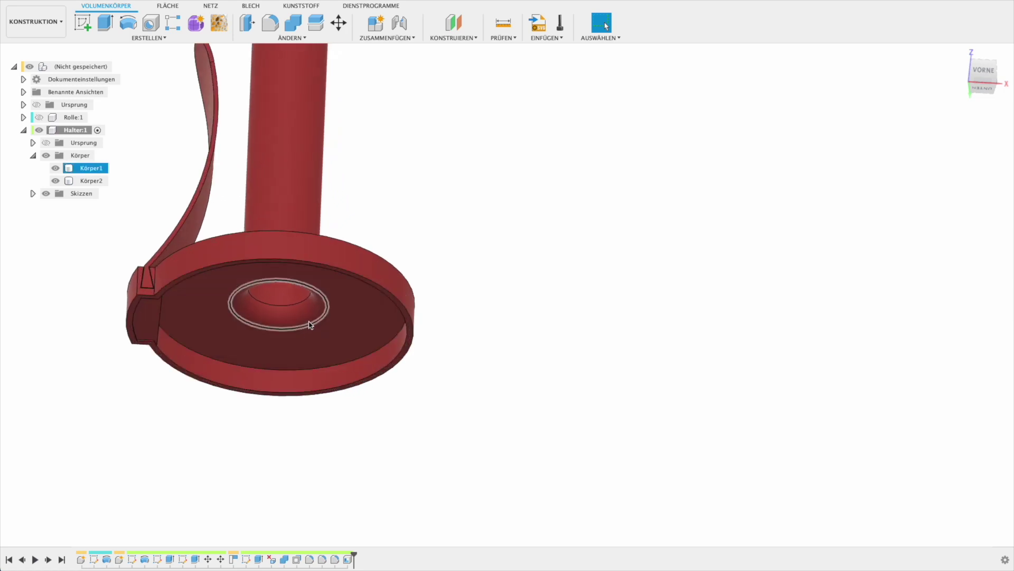
scroll(311, 317, down, 2)
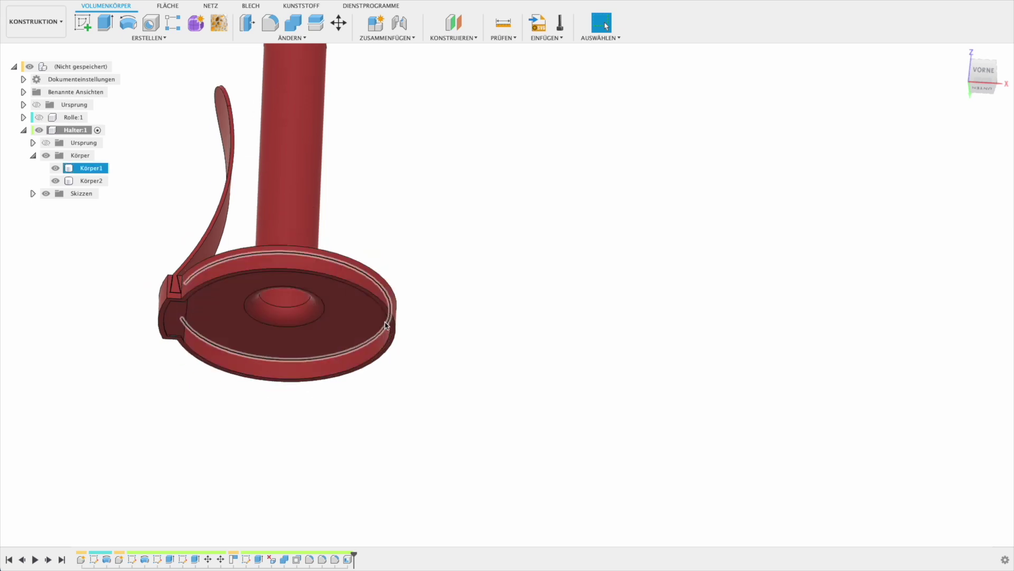
scroll(385, 324, down, 3)
scroll(315, 284, down, 1)
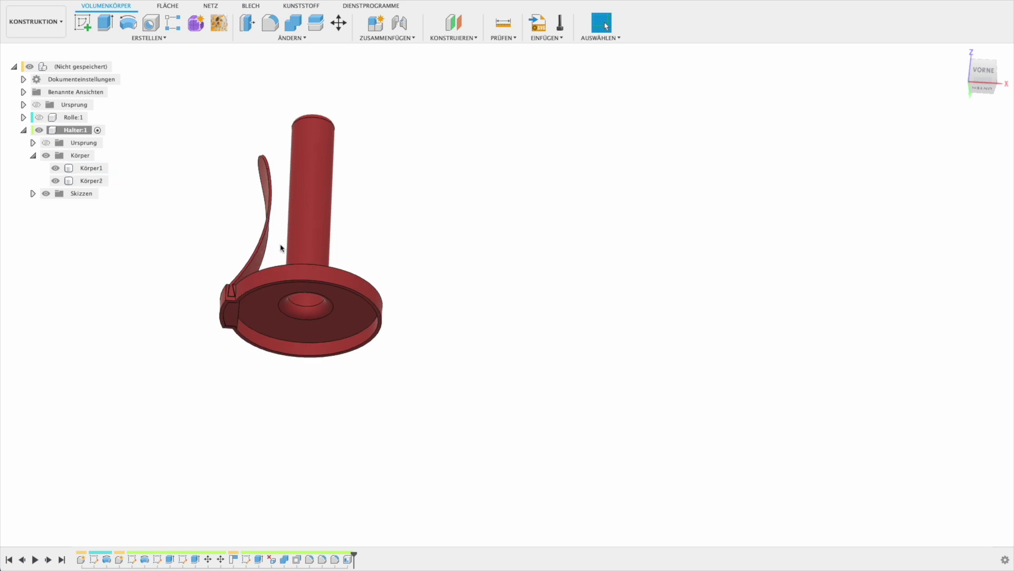
mouse_move(333, 199)
shift+middle_down()
mouse_move(420, 243)
mouse_move(606, 295)
shift+middle_up()
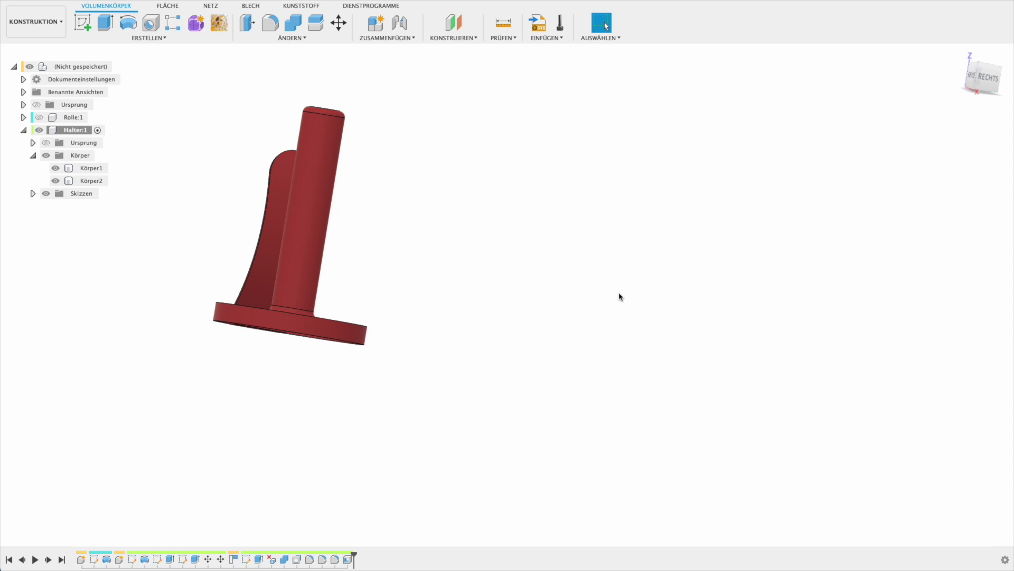
Edit the Abrundung3 fillet to 5 mm on the base's top outer edge.
mouse_move(313, 219)
shift+middle_down()
mouse_move(340, 286)
mouse_move(382, 291)
mouse_move(369, 339)
mouse_move(366, 543)
shift+middle_up()
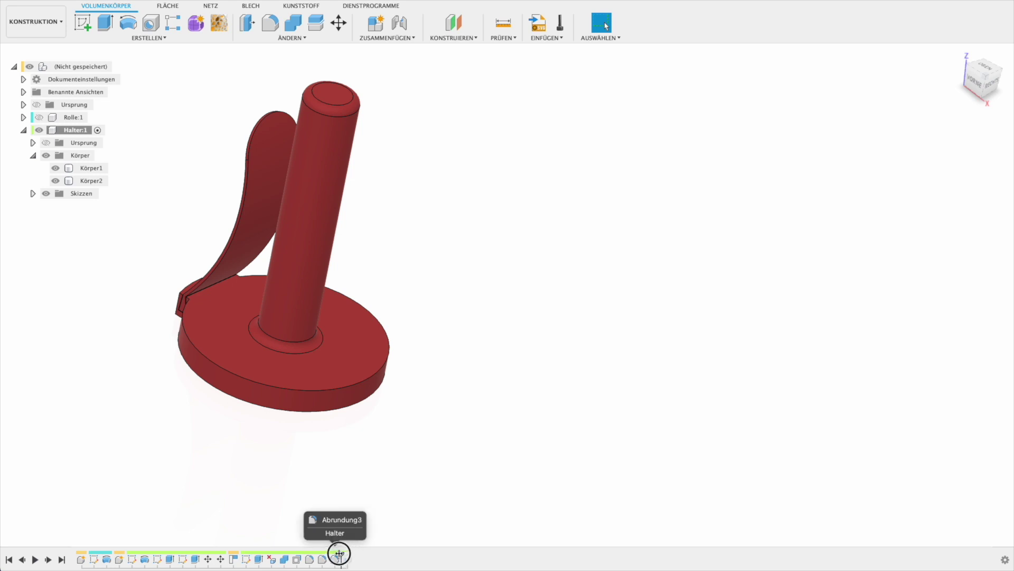
double_click(347, 559)
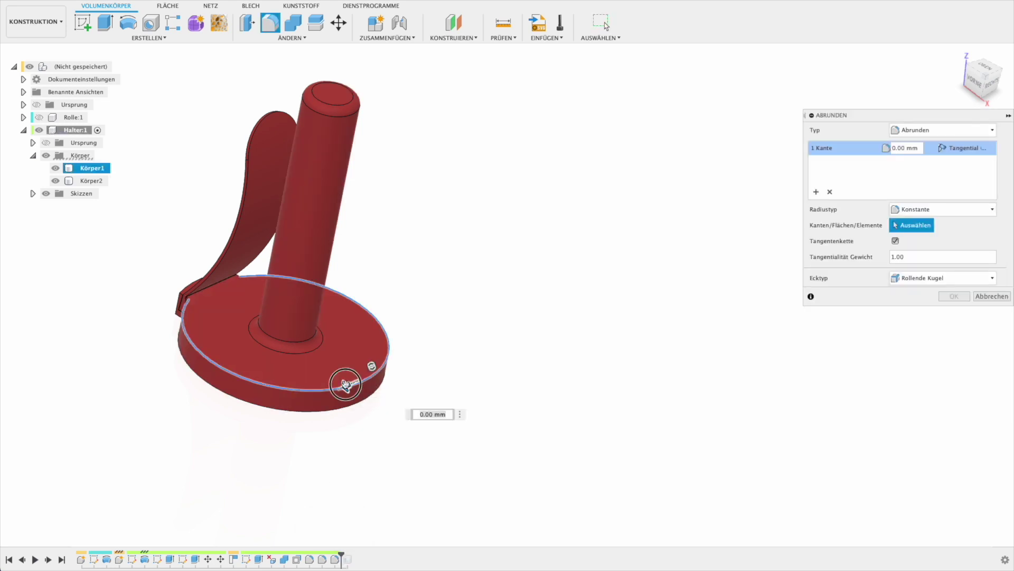
text(5)
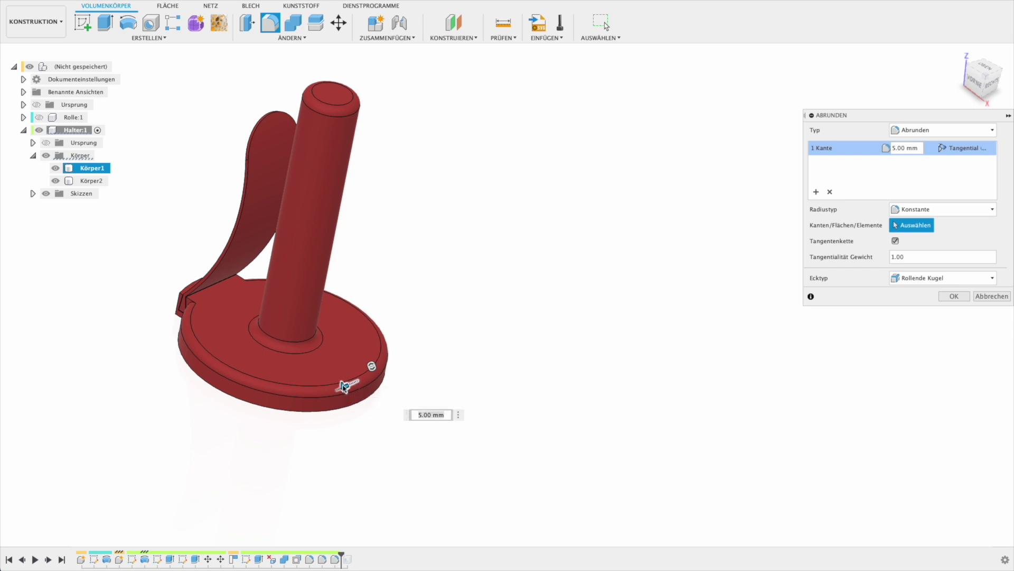
key(Return)
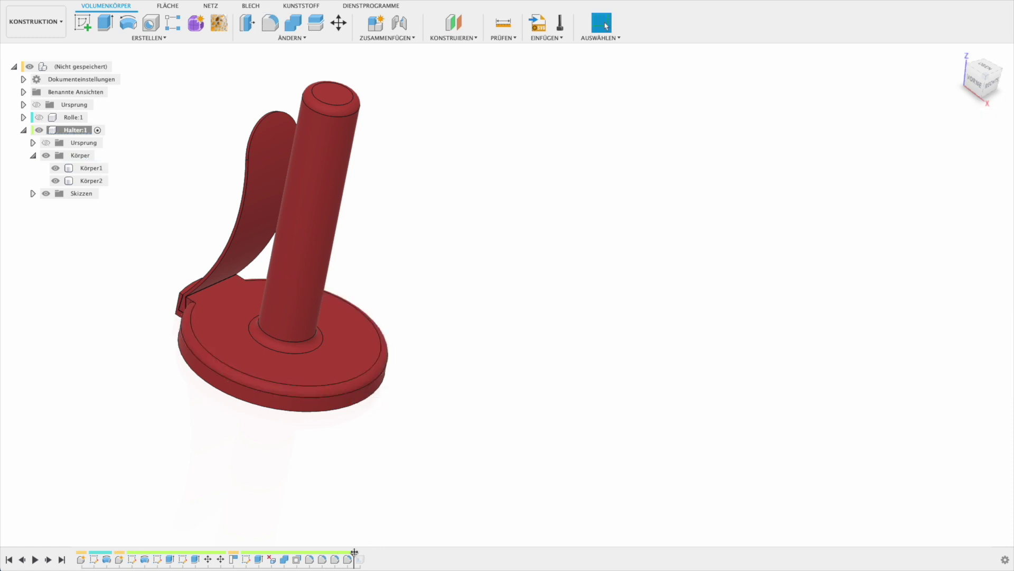
mouse_move(445, 423)
shift+middle_down()
mouse_move(454, 270)
mouse_move(439, 344)
shift+middle_up()
mouse_move(421, 241)
shift+middle_down()
mouse_move(476, 261)
mouse_move(423, 245)
shift+middle_up()
scroll(426, 247, up, 2)
scroll(446, 260, up, 2)
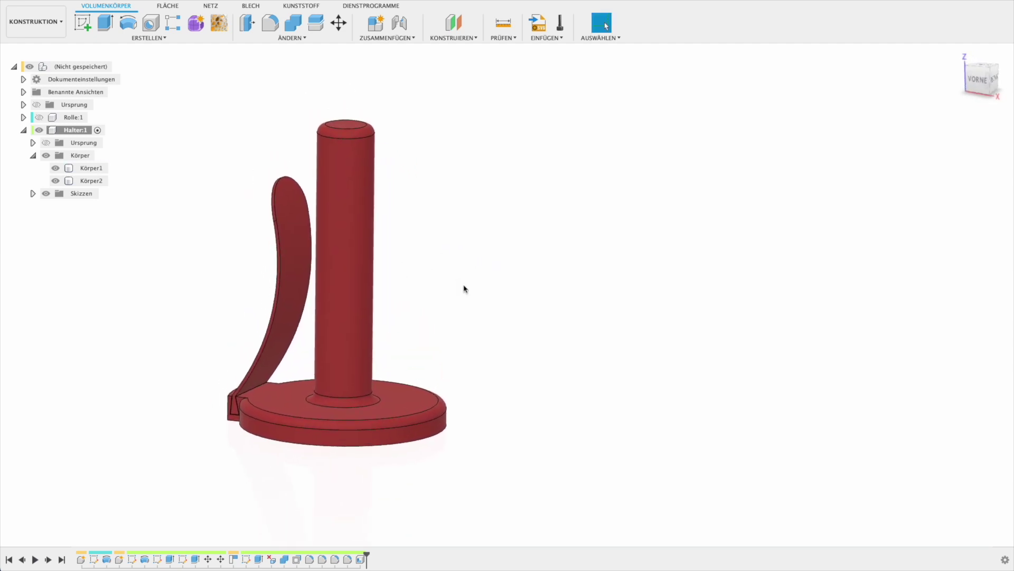